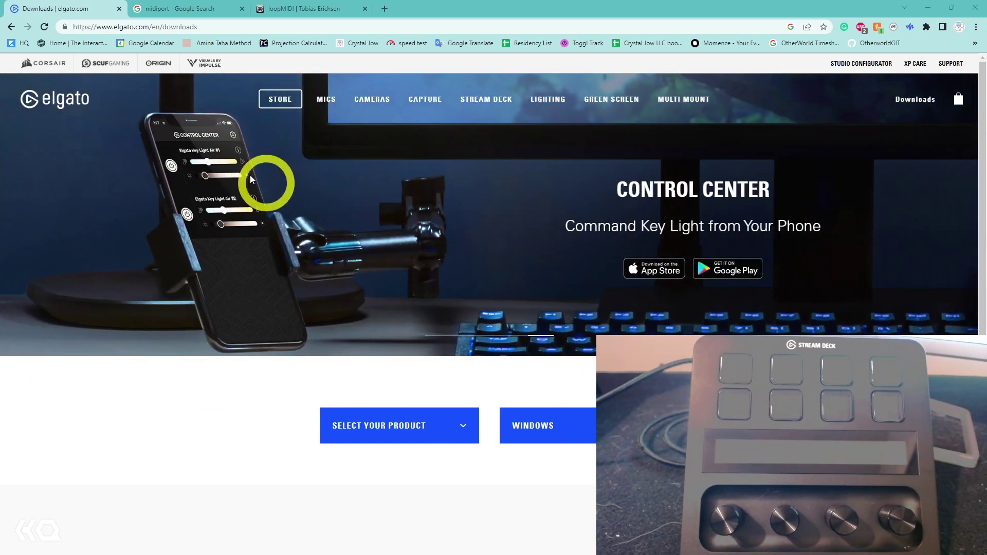
Assign the Play Audio action to the third key in the first row and title it PLAY
{"action": "scroll", "coordinate": [275, 179], "scroll_direction": "down", "scroll_amount": 3}
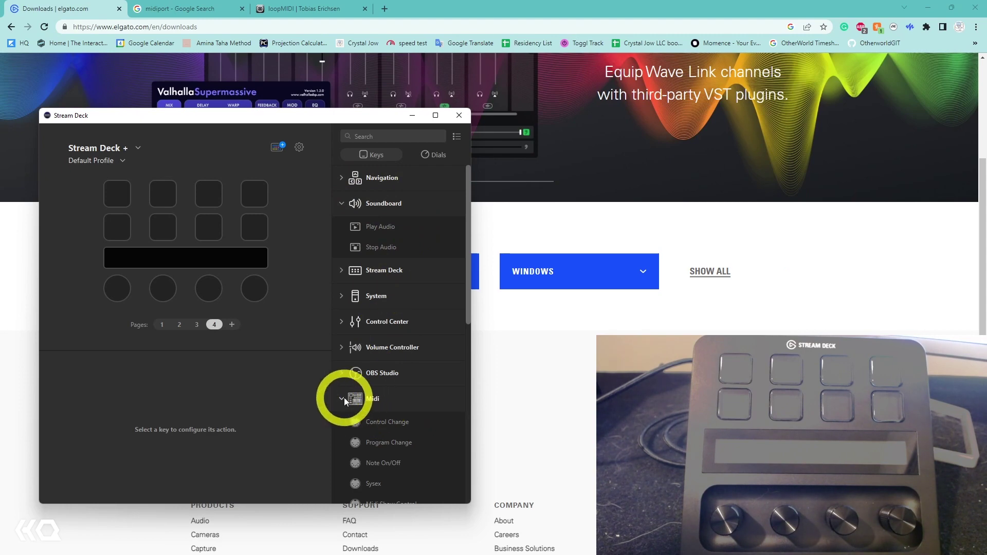
{"action": "left_click", "coordinate": [343, 398]}
{"action": "left_click_drag", "start_coordinate": [371, 230], "coordinate": [209, 195]}
{"action": "right_click", "coordinate": [211, 195]}
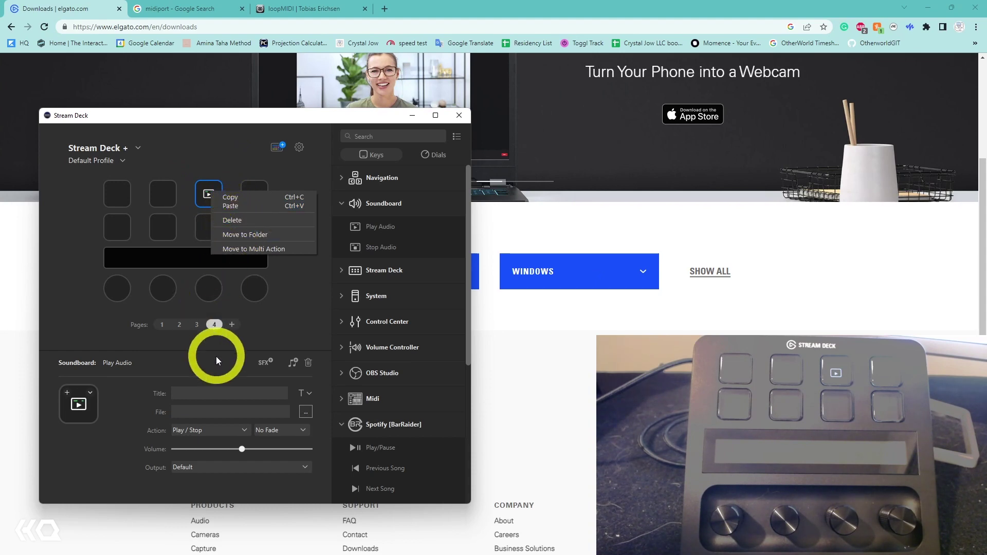
{"action": "left_click", "coordinate": [203, 393]}
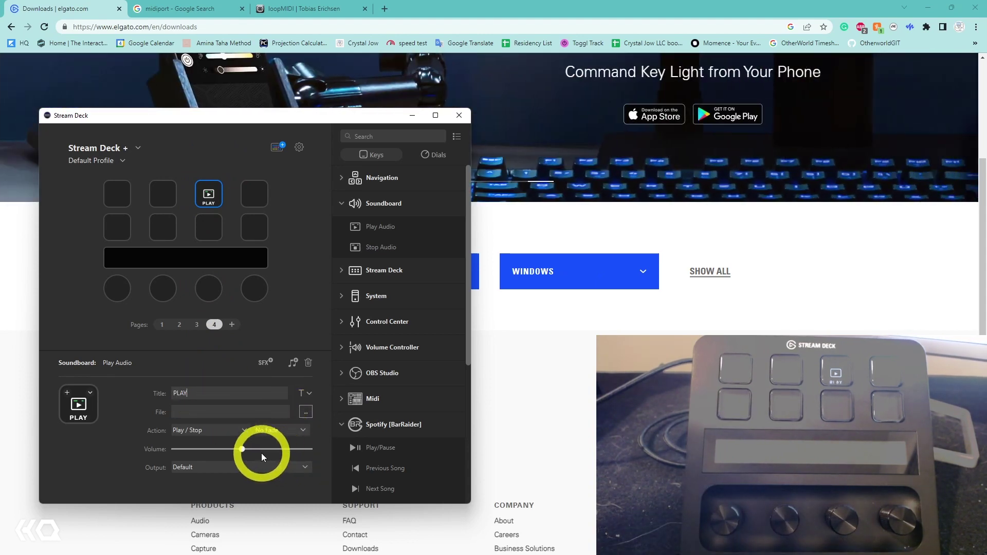
Format the PLAY key's title in bold Arial and align it to the middle of the key
{"action": "left_click", "coordinate": [309, 394]}
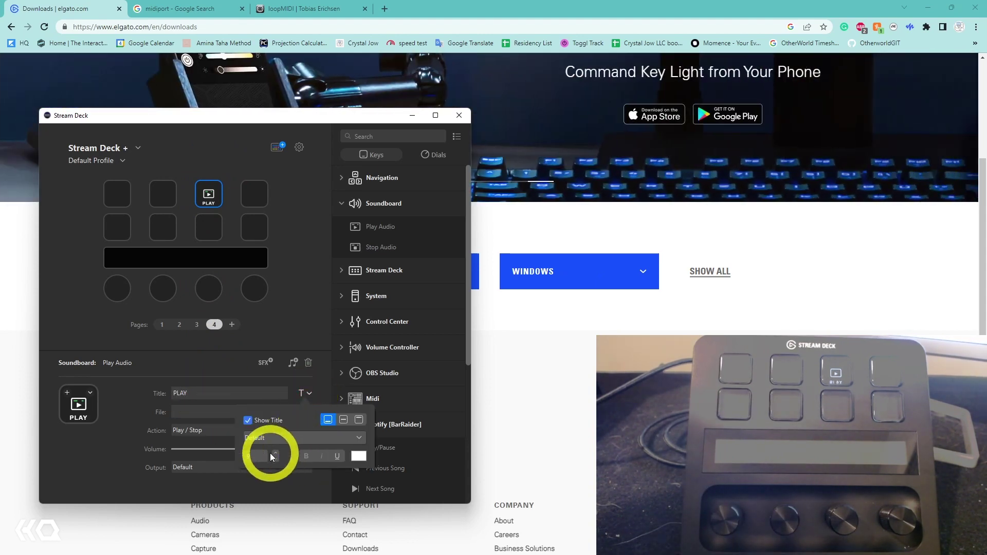
{"action": "left_click", "coordinate": [275, 437]}
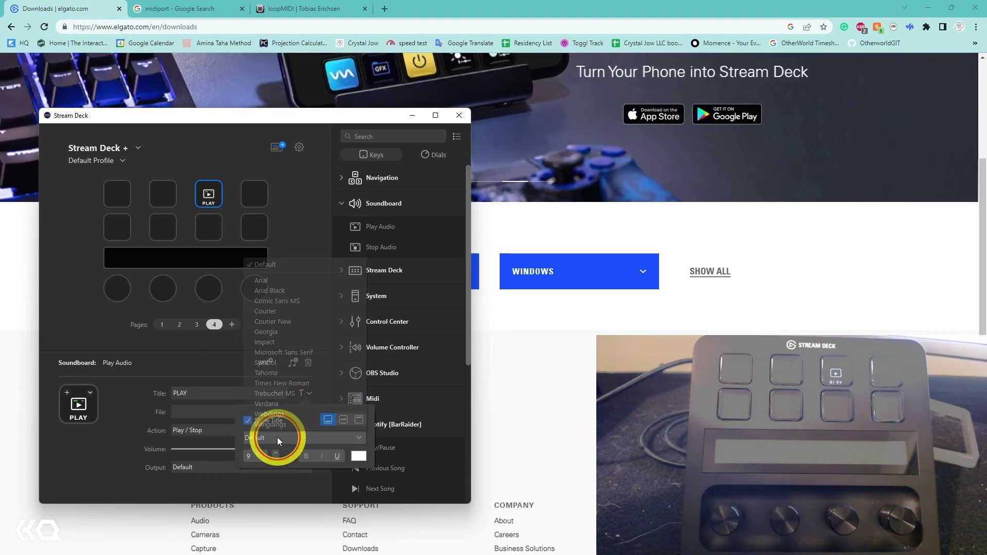
{"action": "left_click", "coordinate": [276, 281]}
{"action": "left_click", "coordinate": [305, 456]}
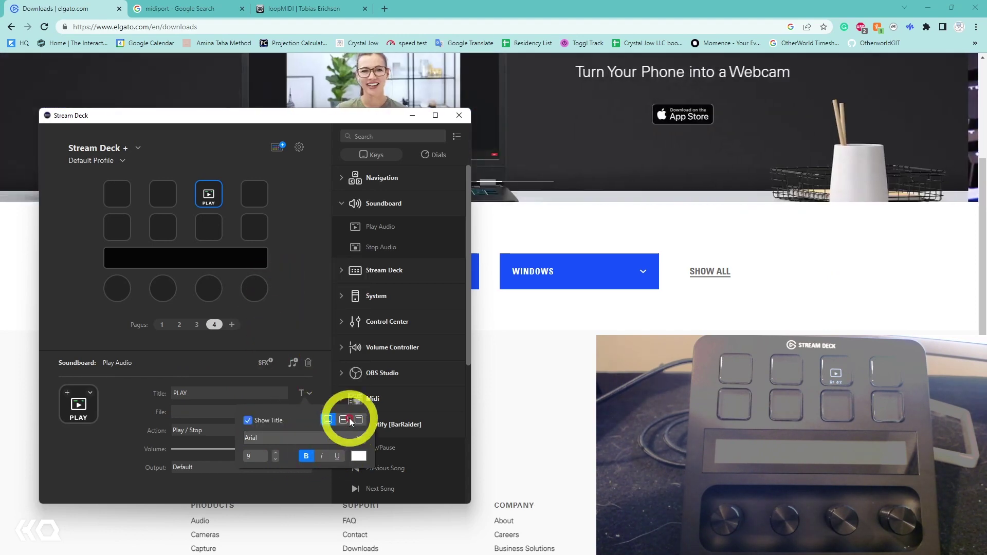
{"action": "left_click", "coordinate": [343, 420]}
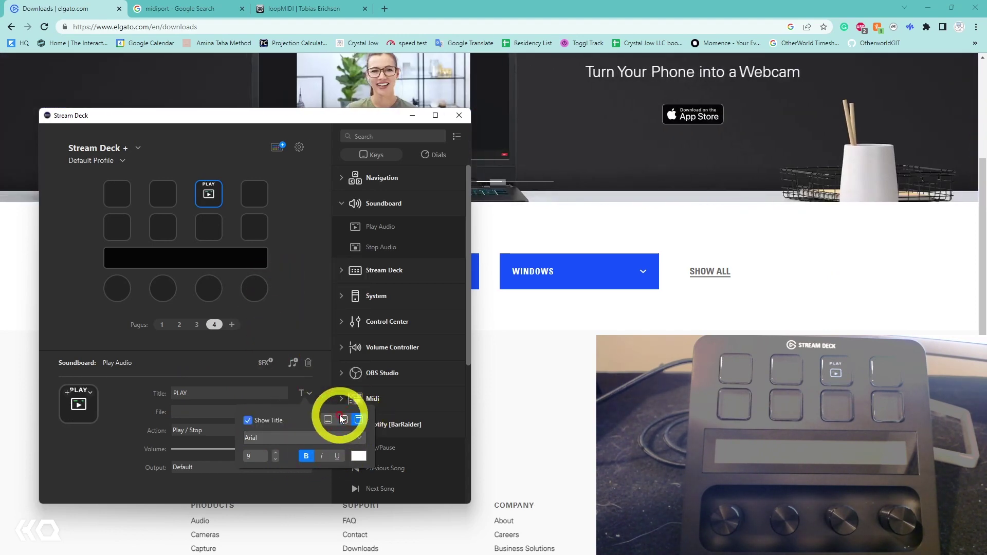
Set the PLAY key's icon to the blue microphone from the Stream Deck Icon Library
{"action": "left_click", "coordinate": [83, 407]}
{"action": "left_click", "coordinate": [90, 393]}
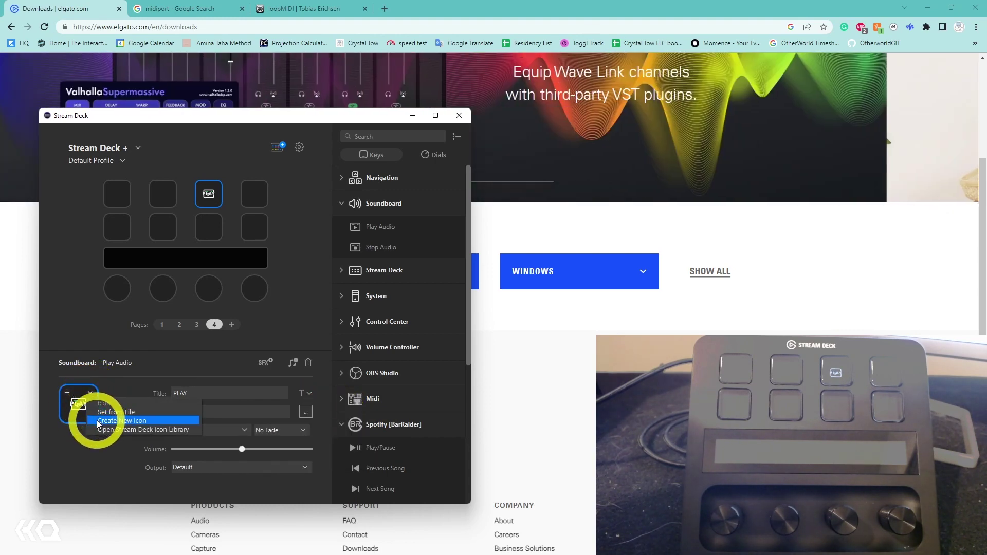
{"action": "left_click", "coordinate": [97, 421]}
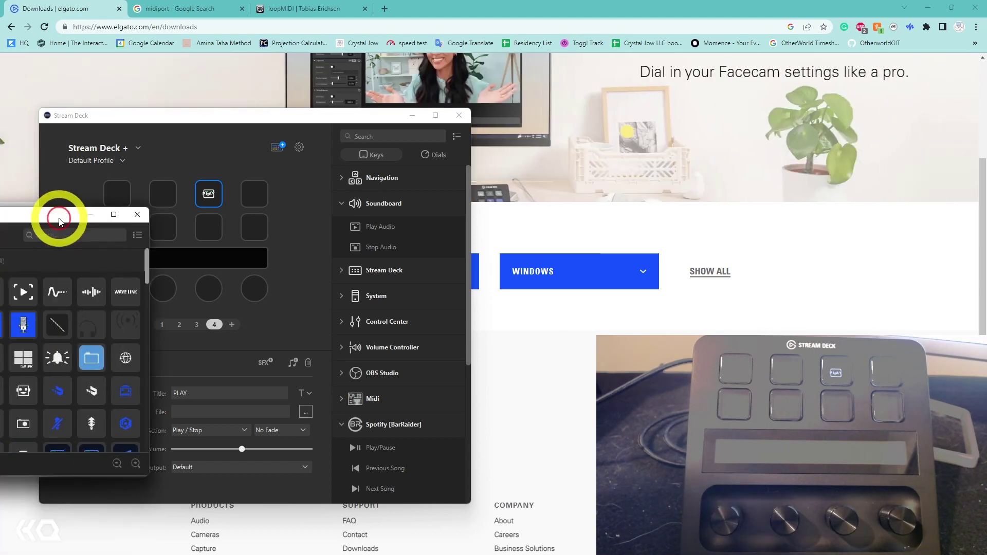
{"action": "left_click_drag", "start_coordinate": [60, 220], "coordinate": [346, 223]}
{"action": "left_click", "coordinate": [250, 304]}
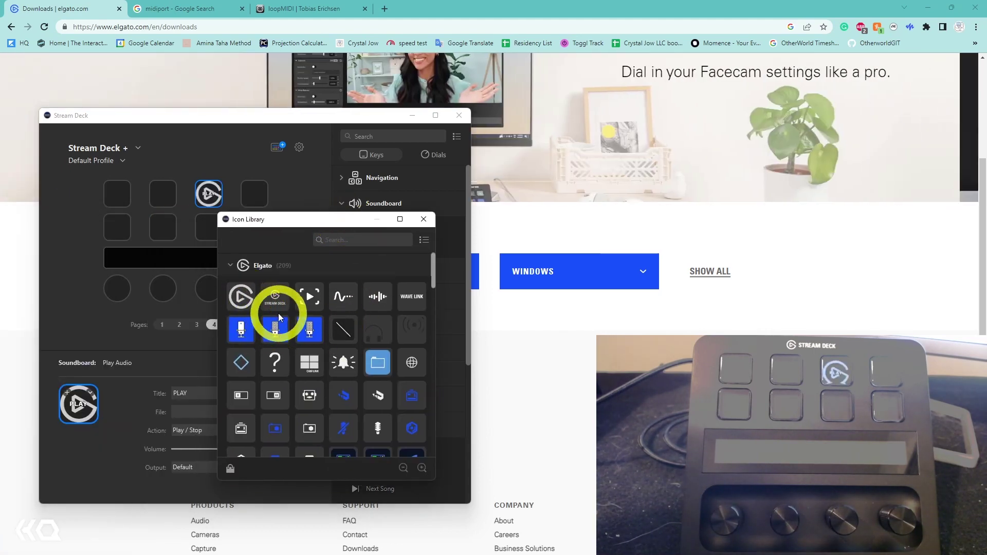
{"action": "left_click", "coordinate": [274, 327]}
{"action": "left_click", "coordinate": [423, 220]}
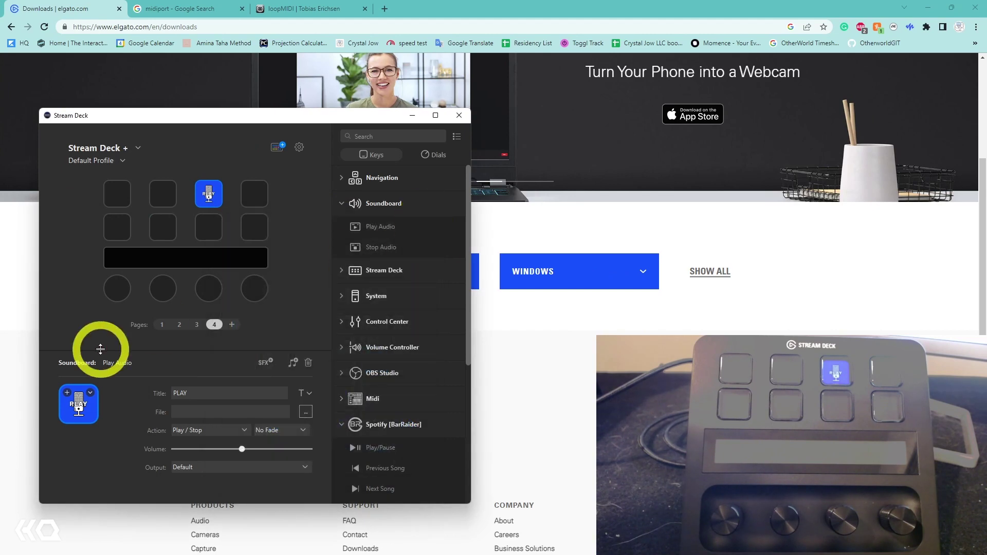
Replace the PLAY key's icon with the image file "unnamed" from Downloads, and delete the action from the key
{"action": "left_click", "coordinate": [90, 393]}
{"action": "left_click", "coordinate": [116, 411]}
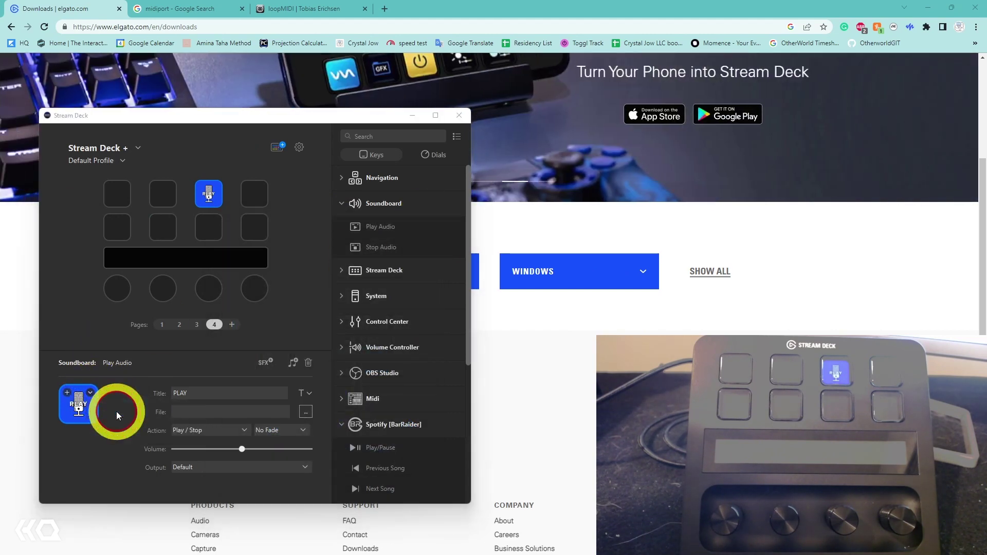
{"action": "left_click", "coordinate": [174, 252]}
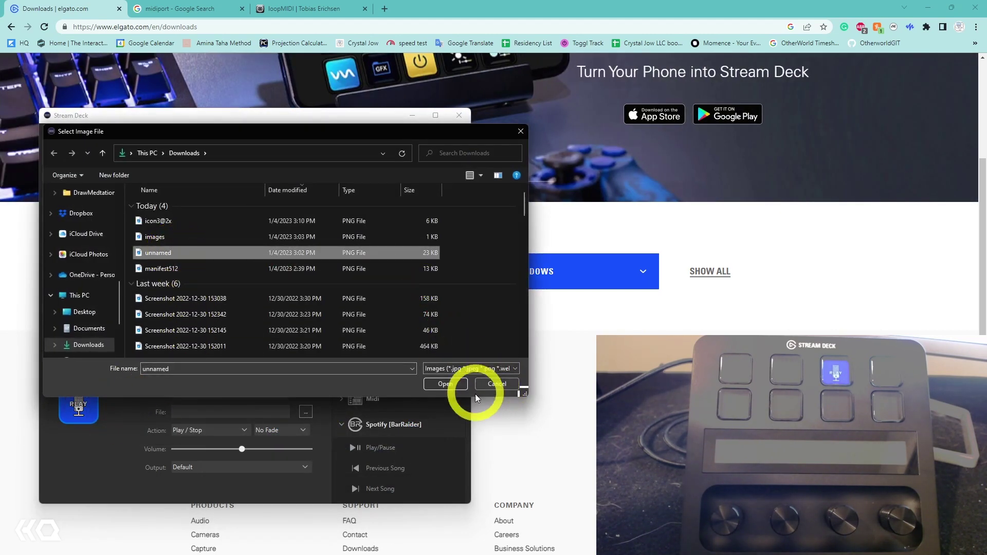
{"action": "left_click", "coordinate": [445, 384]}
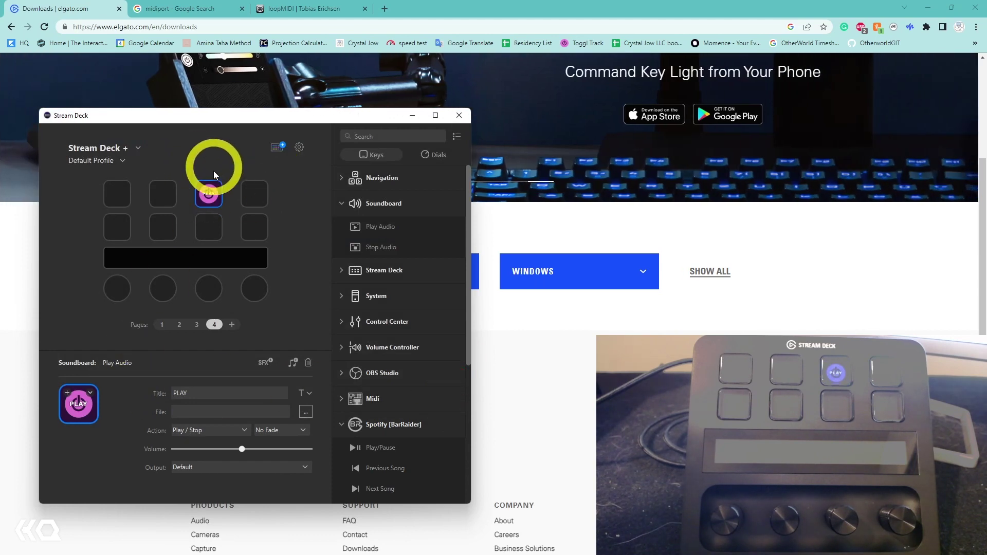
{"action": "right_click", "coordinate": [205, 193]}
{"action": "left_click", "coordinate": [306, 238]}
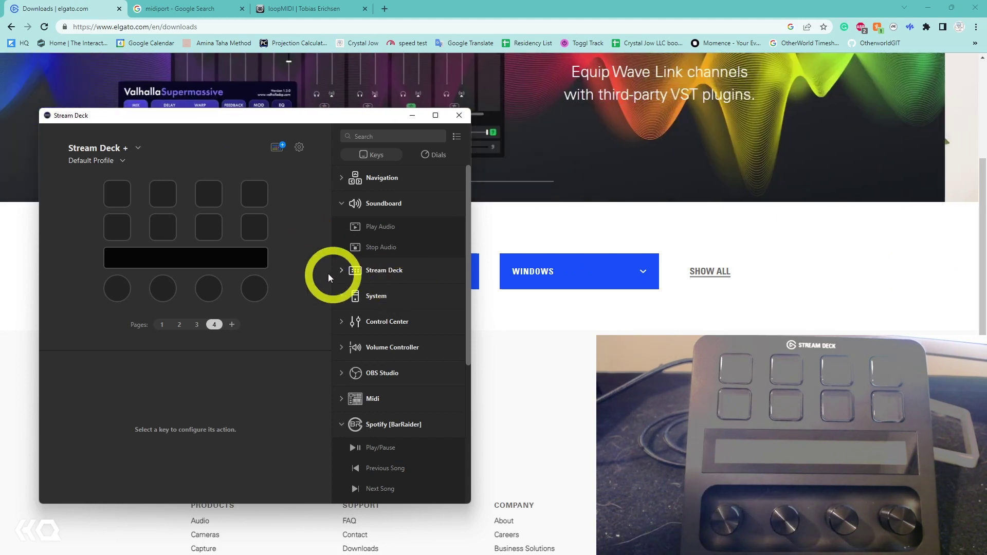
Search the Stream Deck store's plugins for "midi" and close the store
{"action": "left_click", "coordinate": [280, 147]}
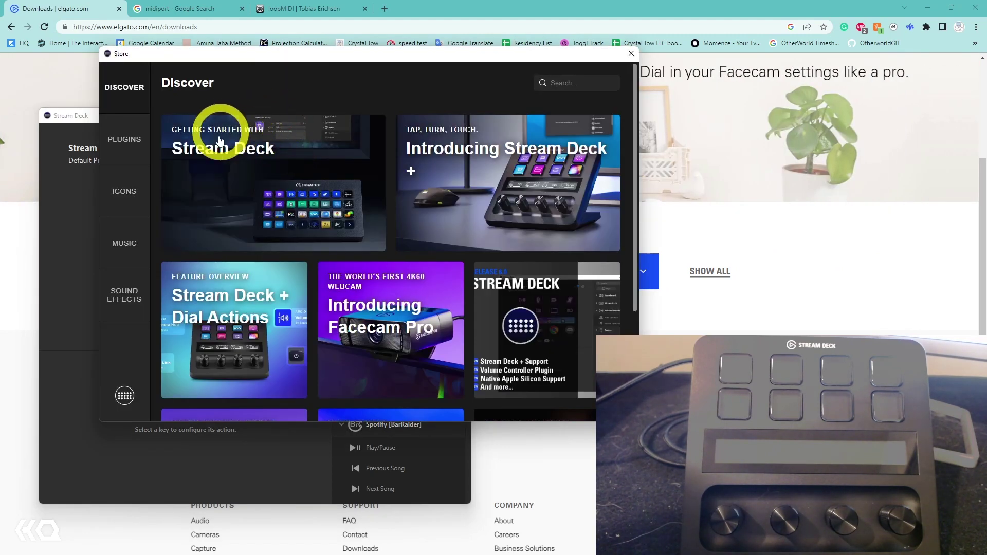
{"action": "left_click", "coordinate": [581, 83]}
{"action": "type", "text": "Midi"}
{"action": "left_click", "coordinate": [599, 142]}
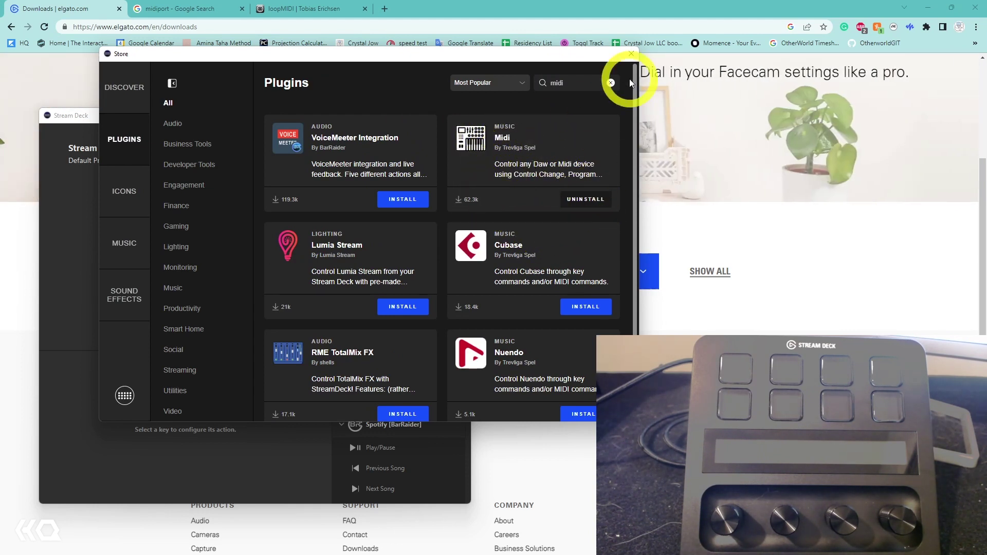
{"action": "left_click", "coordinate": [631, 53]}
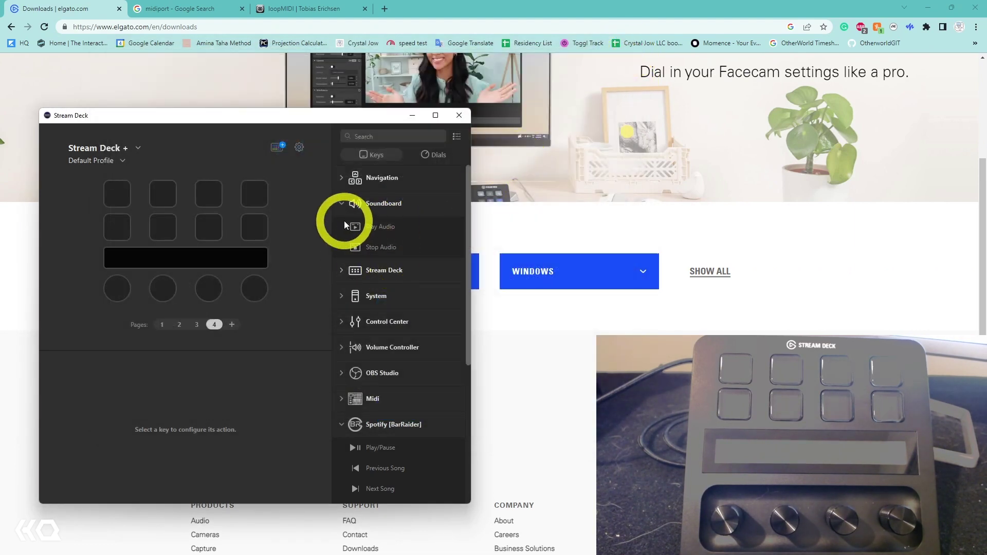
Look through the available key and dial actions and expand the Midi category for keys
{"action": "scroll", "coordinate": [424, 322], "scroll_direction": "down", "scroll_amount": 10}
{"action": "scroll", "coordinate": [424, 322], "scroll_direction": "up", "scroll_amount": 10}
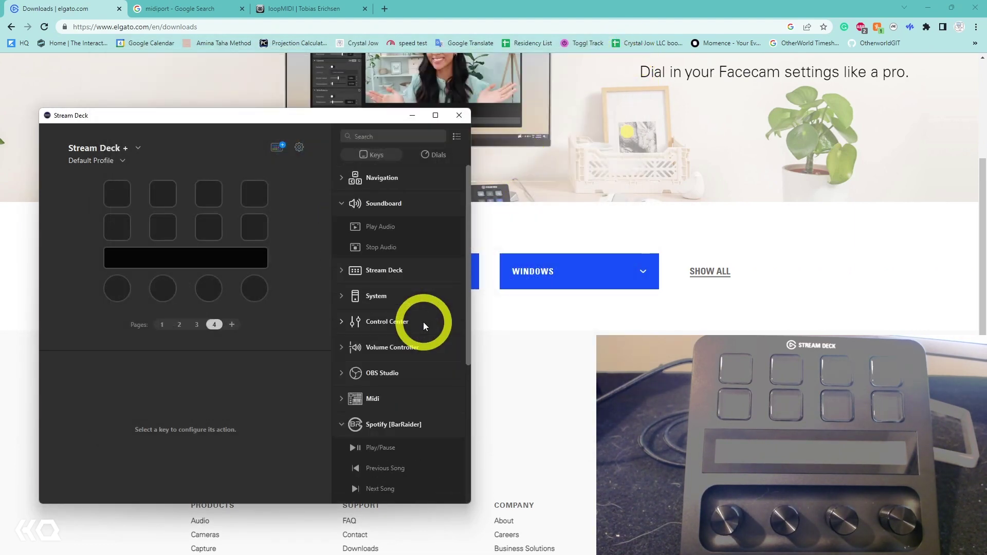
{"action": "scroll", "coordinate": [367, 401], "scroll_direction": "down", "scroll_amount": 2}
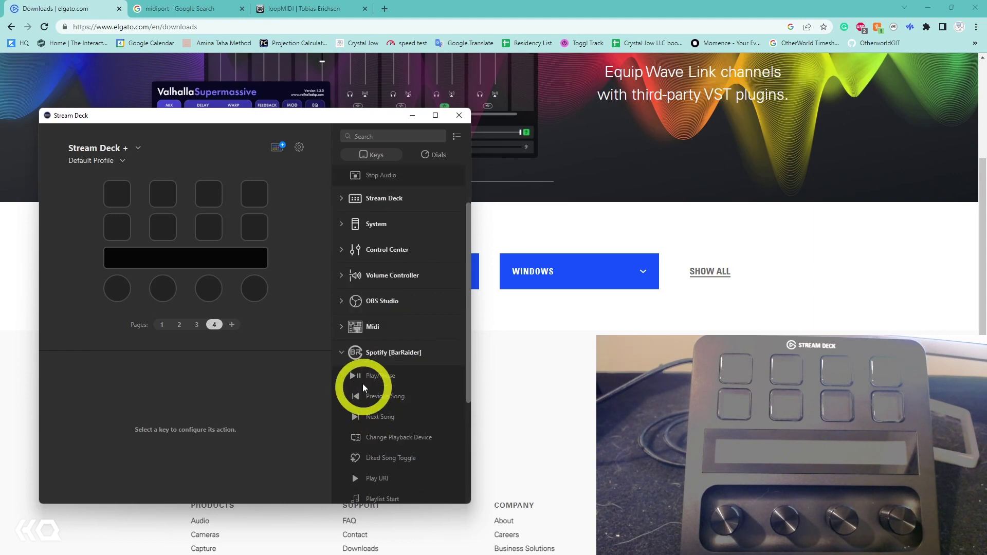
{"action": "left_click", "coordinate": [435, 154]}
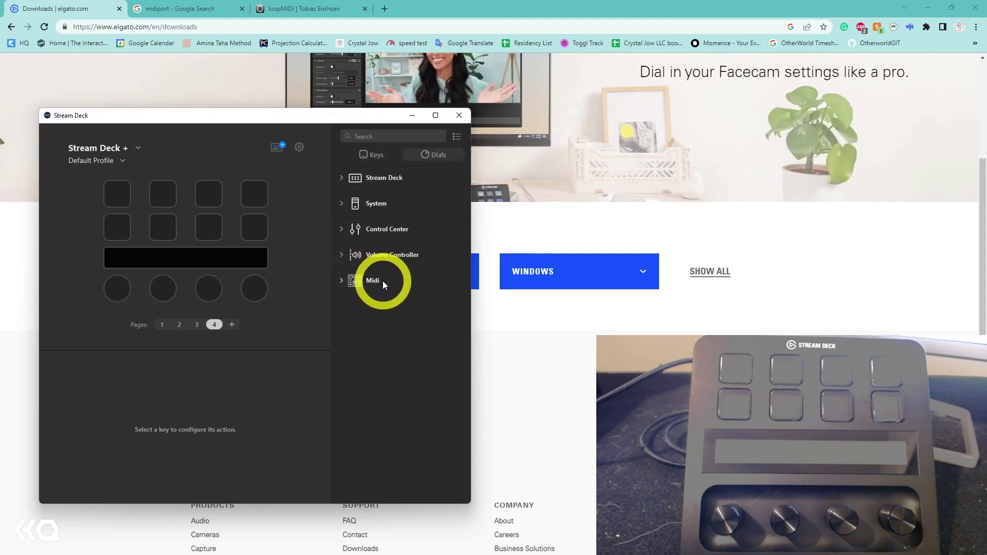
{"action": "left_click", "coordinate": [378, 154]}
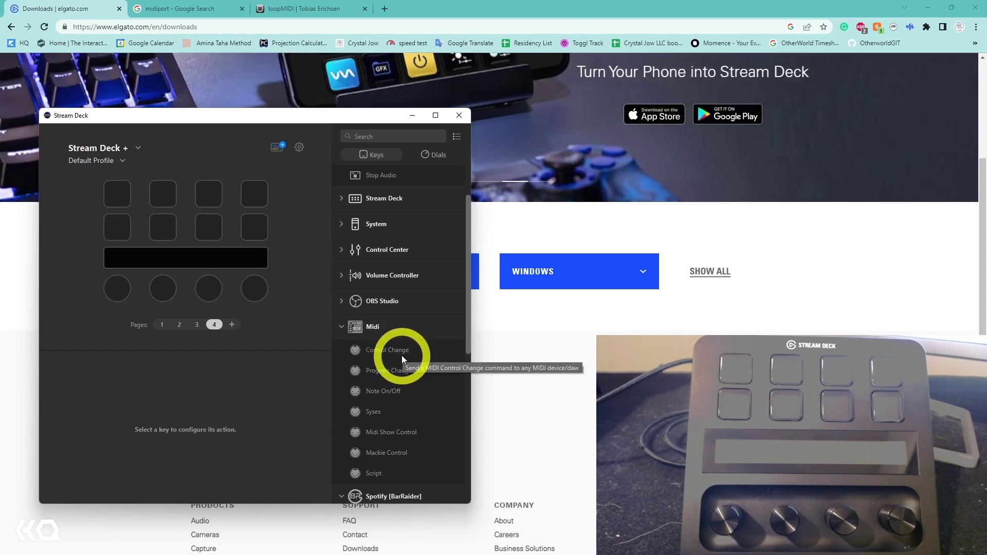
View the loopMIDI download page in the browser and return to the Stream Deck window
{"action": "left_click", "coordinate": [317, 7]}
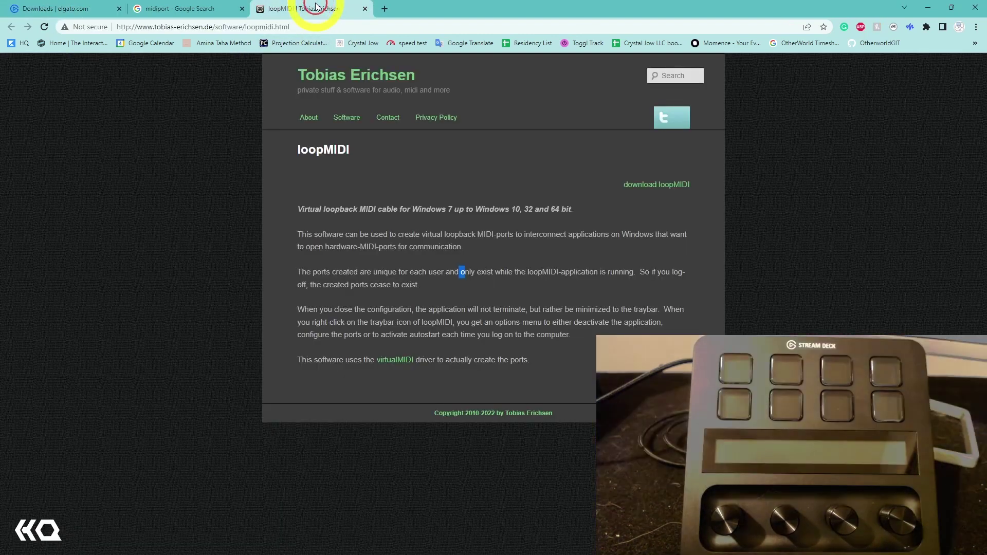
{"action": "left_click", "coordinate": [483, 180]}
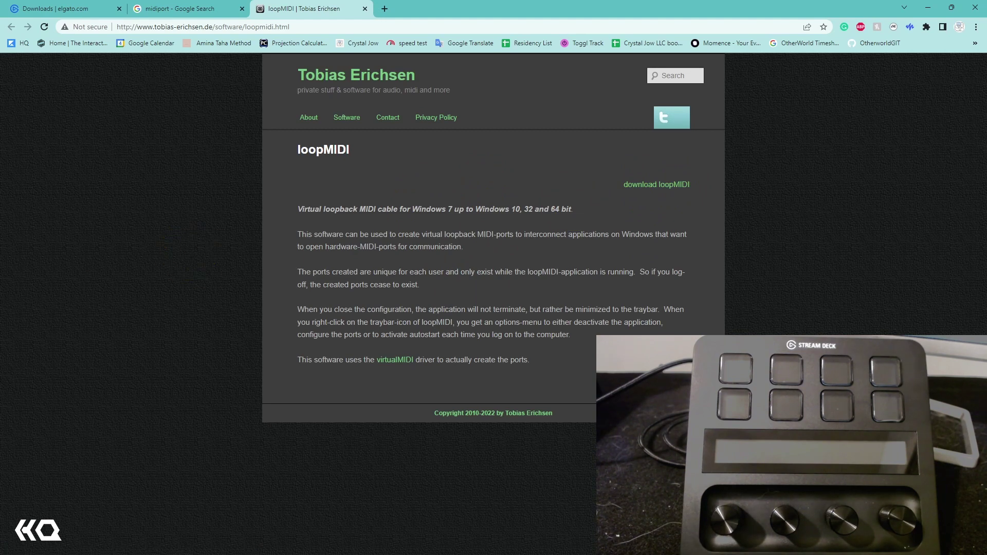
{"action": "key", "text": "alt+Tab"}
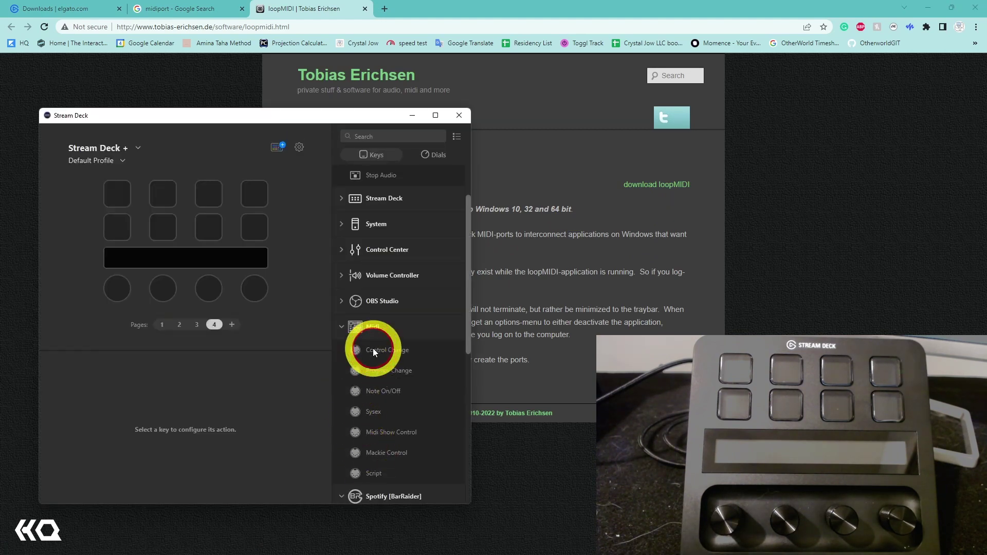
Assign the Midi Control Change action to the first key in the second row with loopMIDI Port as its Midi Out port
{"action": "left_click_drag", "start_coordinate": [367, 350], "coordinate": [112, 229]}
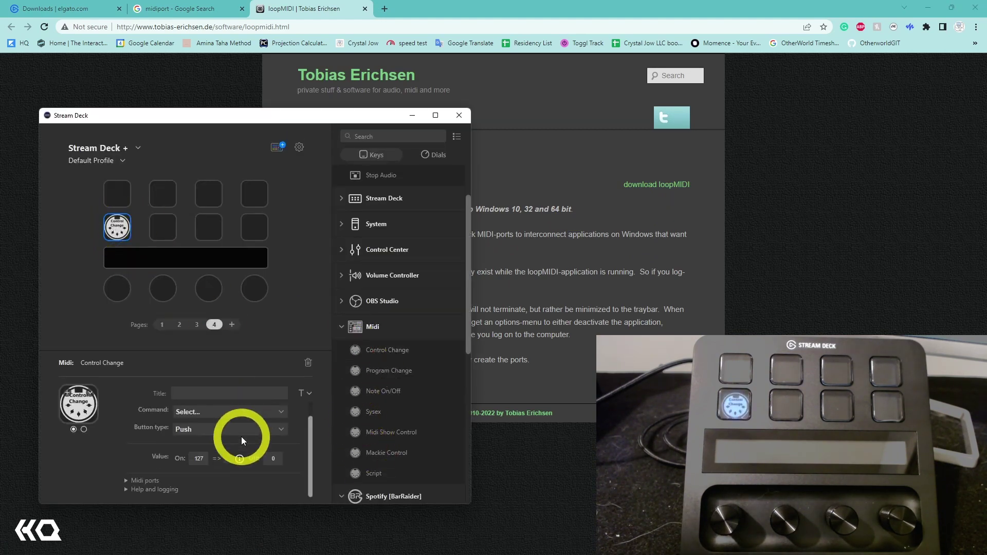
{"action": "left_click", "coordinate": [134, 481]}
{"action": "scroll", "coordinate": [136, 478], "scroll_direction": "down", "scroll_amount": 1}
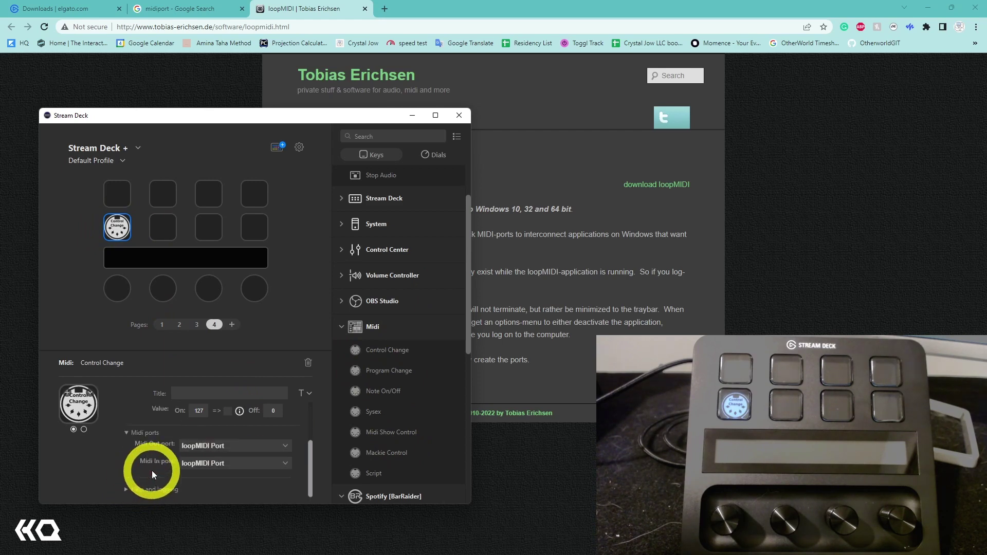
{"action": "left_click", "coordinate": [200, 445]}
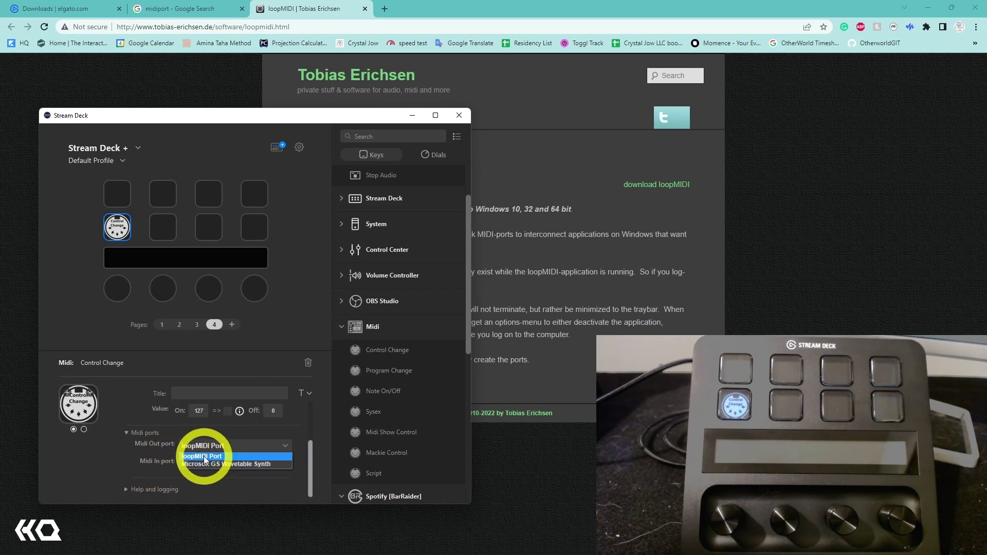
{"action": "left_click", "coordinate": [203, 457]}
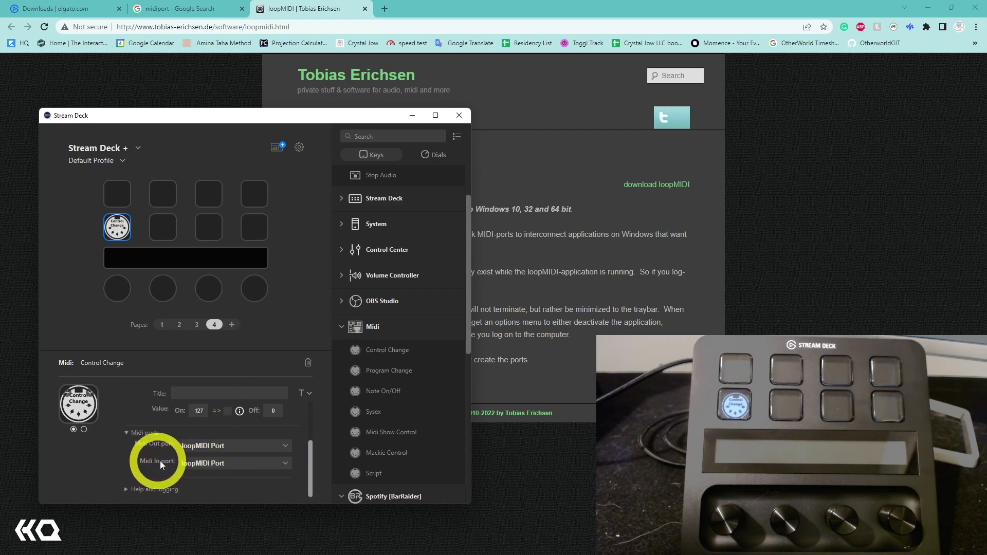
Assign a Midi action from the dial actions to the first dial
{"action": "left_click_drag", "start_coordinate": [266, 116], "coordinate": [389, 72]}
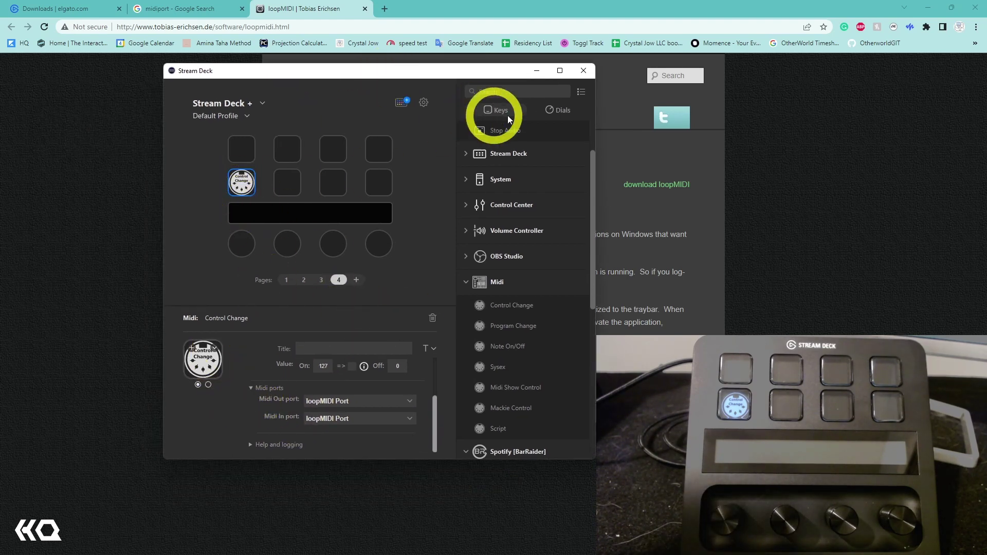
{"action": "left_click", "coordinate": [560, 110]}
{"action": "left_click_drag", "start_coordinate": [501, 262], "coordinate": [253, 245]}
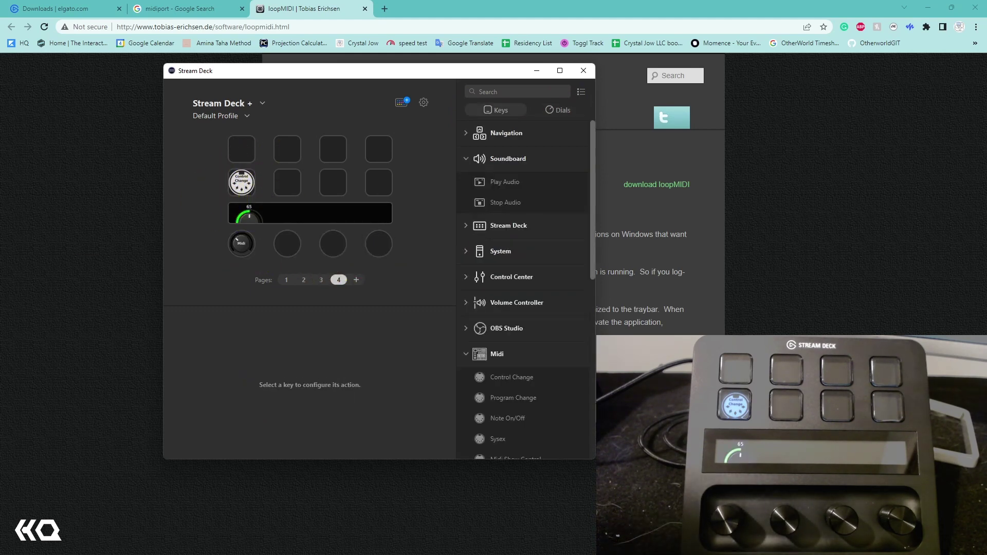
Switch to TouchDesigner and open the MIDI Device Mapper
{"action": "key", "text": "alt+Tab"}
{"action": "scroll", "coordinate": [162, 249], "scroll_direction": "down", "scroll_amount": 3}
{"action": "left_click", "coordinate": [61, 19]}
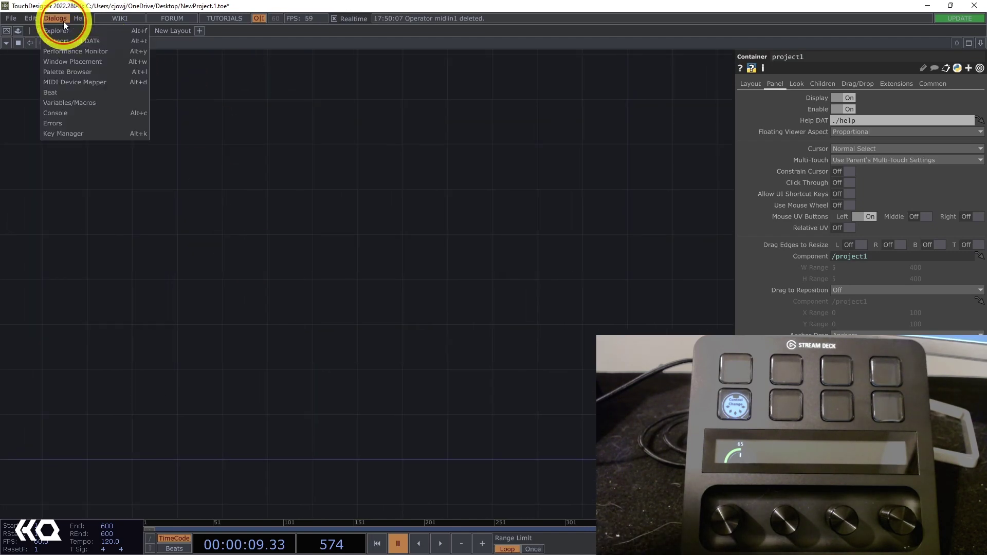
{"action": "left_click", "coordinate": [83, 81]}
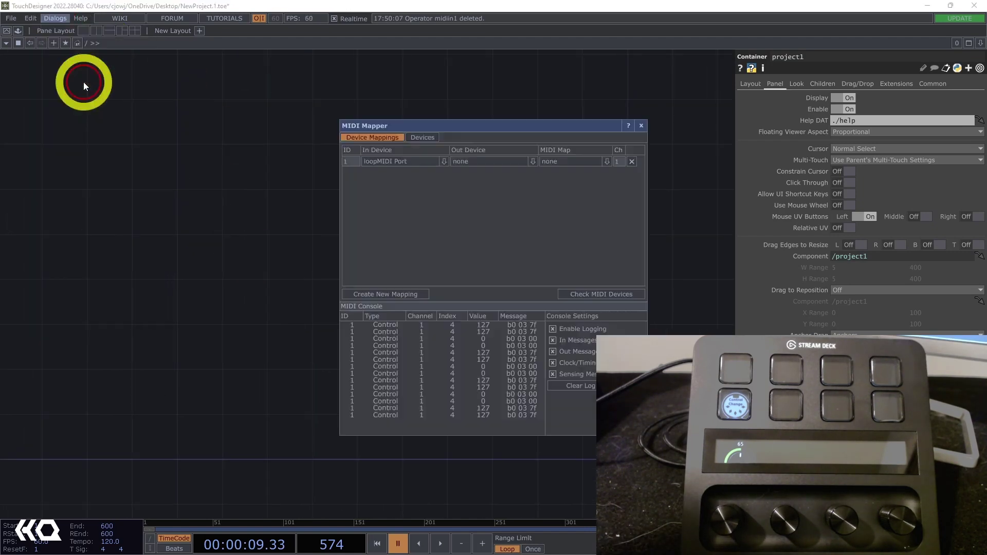
Set the device mapping's In Device to loopMIDI Port and clear the MIDI console log
{"action": "left_click", "coordinate": [393, 296]}
{"action": "left_click", "coordinate": [444, 161]}
{"action": "left_click", "coordinate": [400, 177]}
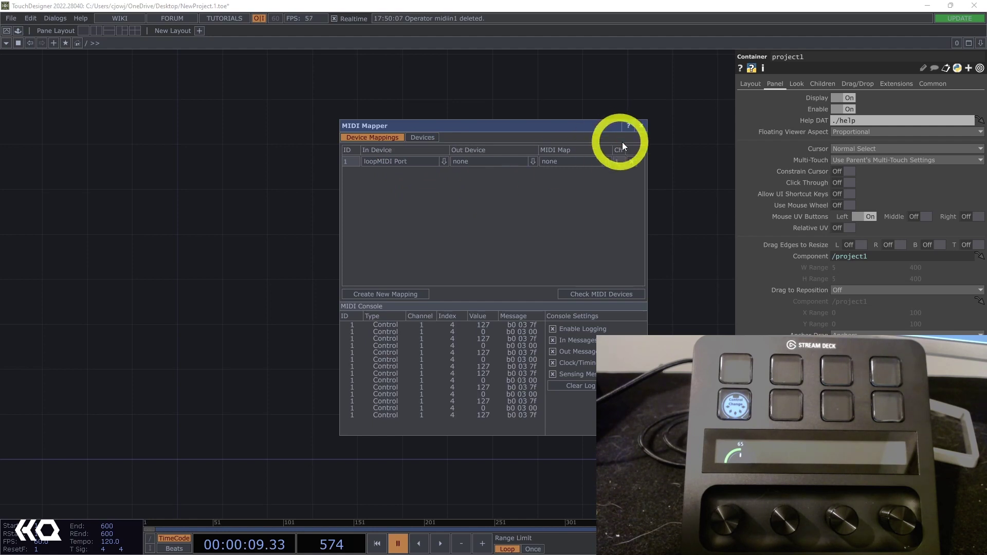
{"action": "left_click", "coordinate": [582, 385]}
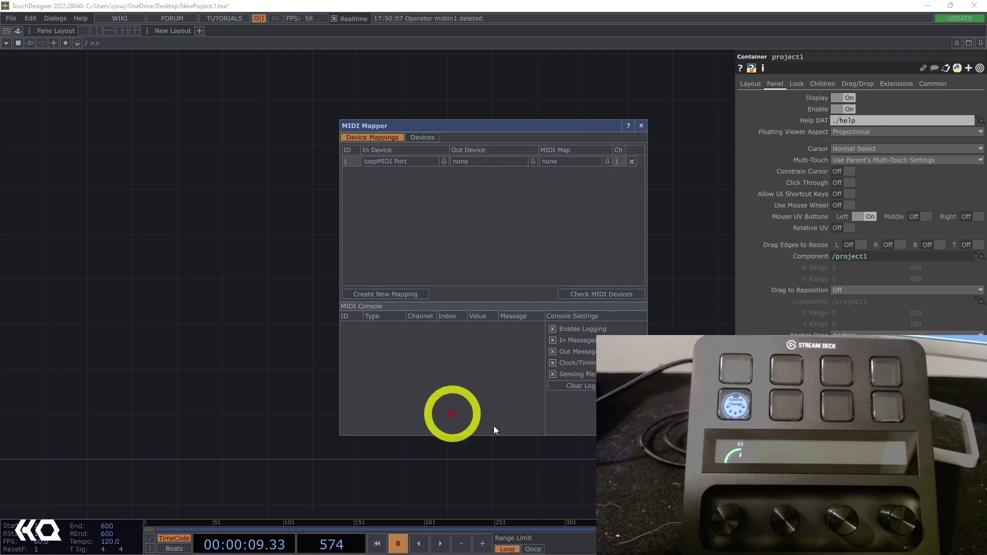
Close the MIDI Mapper and add a MIDI In CHOP to the network
{"action": "left_click", "coordinate": [641, 126]}
{"action": "double_click", "coordinate": [490, 237]}
{"action": "type", "text": "mi"}
{"action": "left_click", "coordinate": [506, 186]}
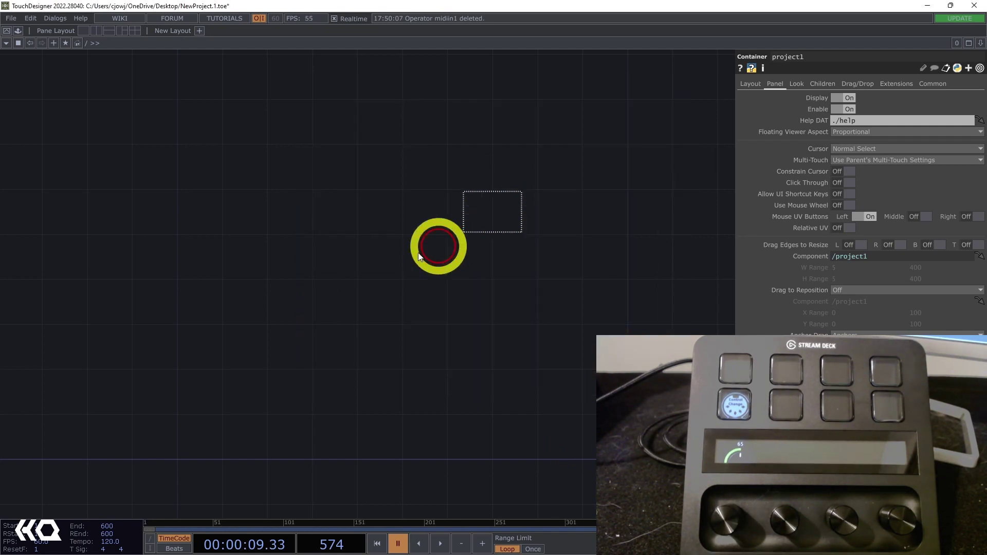
{"action": "left_click", "coordinate": [408, 270]}
{"action": "scroll", "coordinate": [409, 270], "scroll_direction": "up", "scroll_amount": 5}
{"action": "left_click_drag", "start_coordinate": [480, 280], "coordinate": [520, 269]}
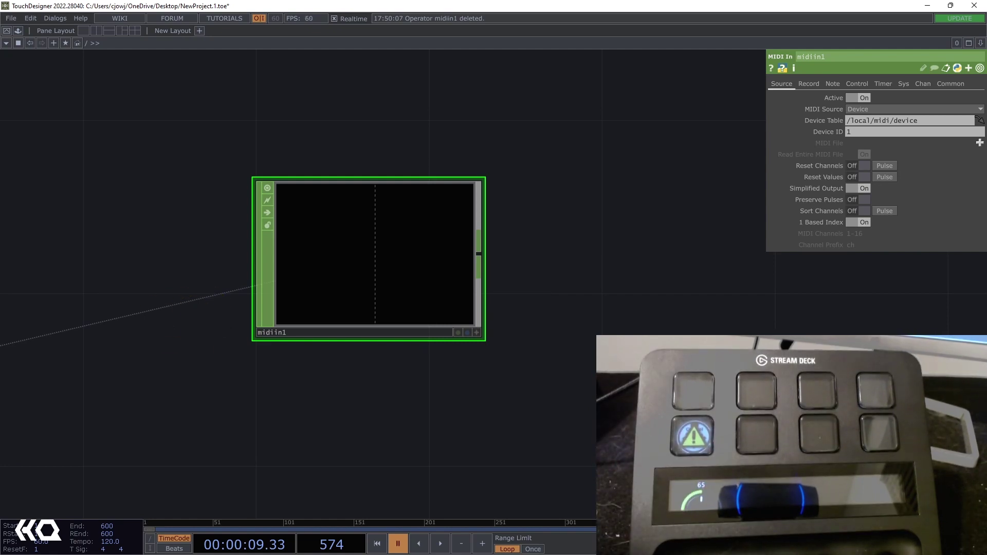
Switch to Stream Deck and set the Control Change key's channel to 1 and its command to [3]
{"action": "key", "text": "alt+Tab"}
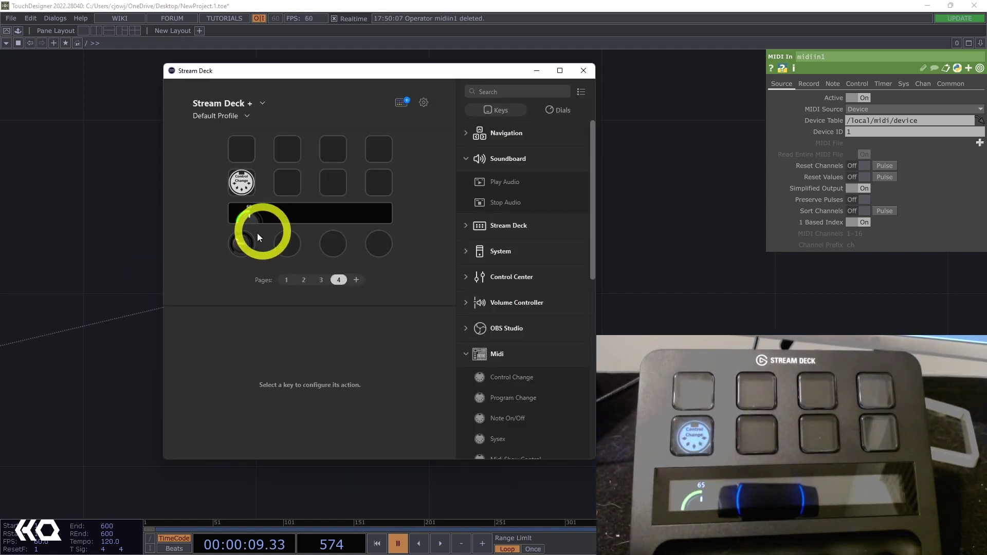
{"action": "left_click", "coordinate": [246, 181]}
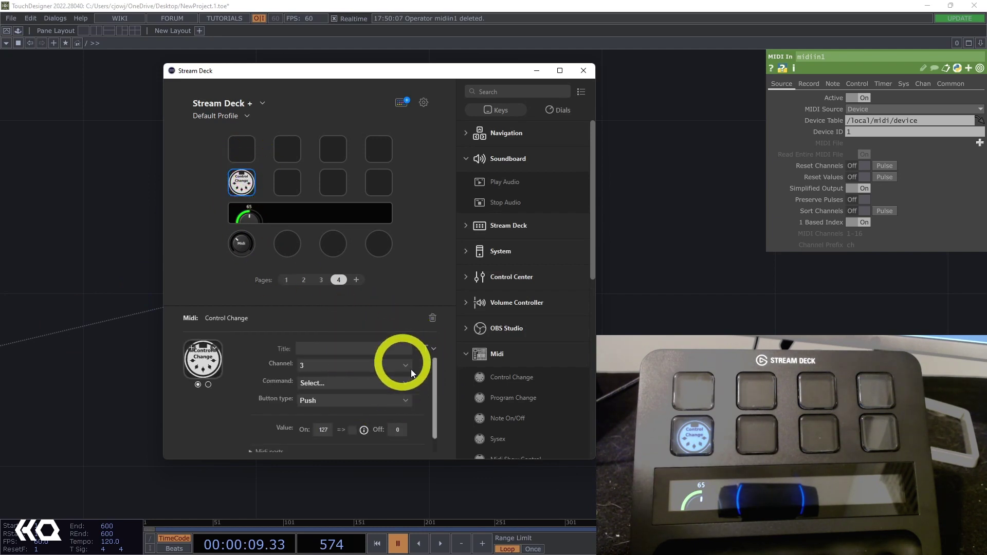
{"action": "left_click", "coordinate": [331, 369]}
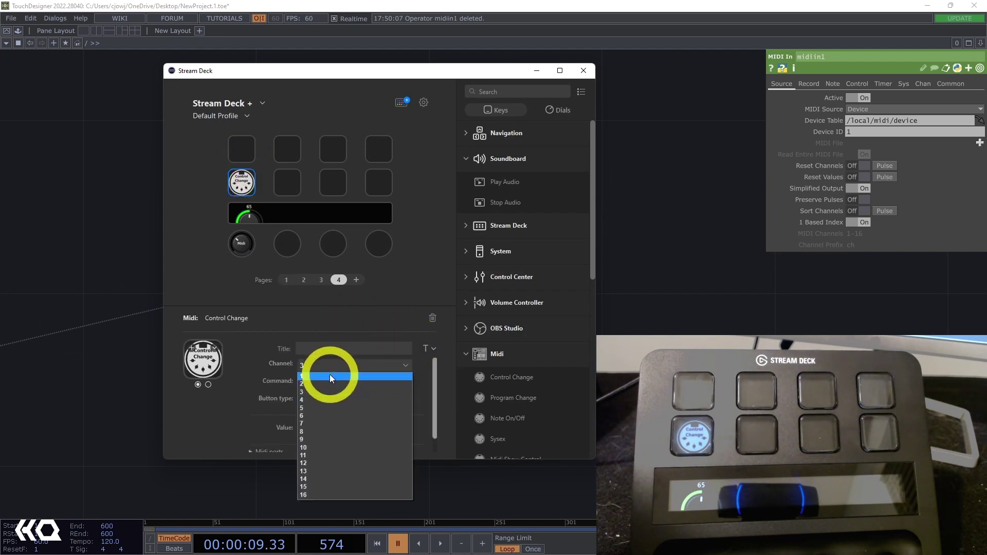
{"action": "left_click", "coordinate": [329, 374]}
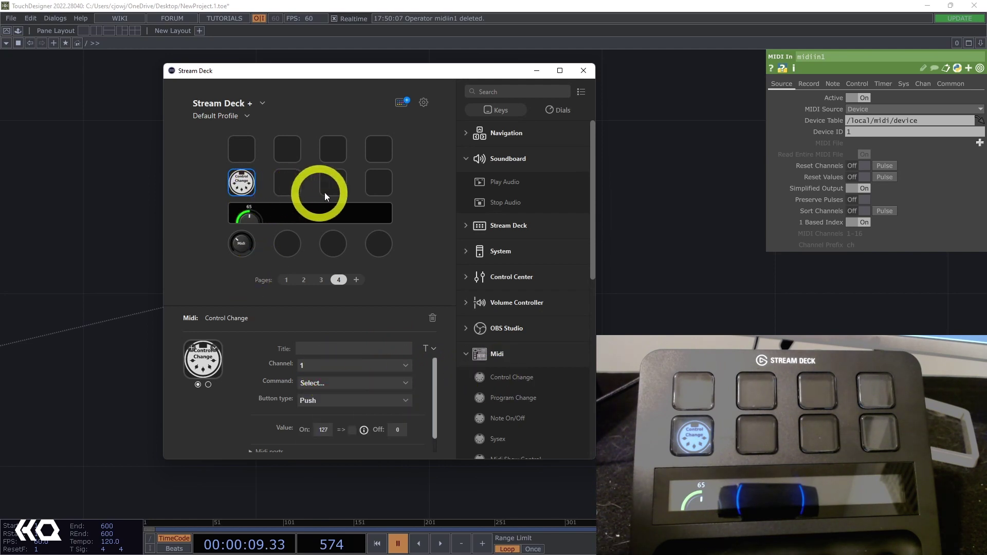
{"action": "left_click", "coordinate": [317, 384]}
{"action": "left_click", "coordinate": [367, 223]}
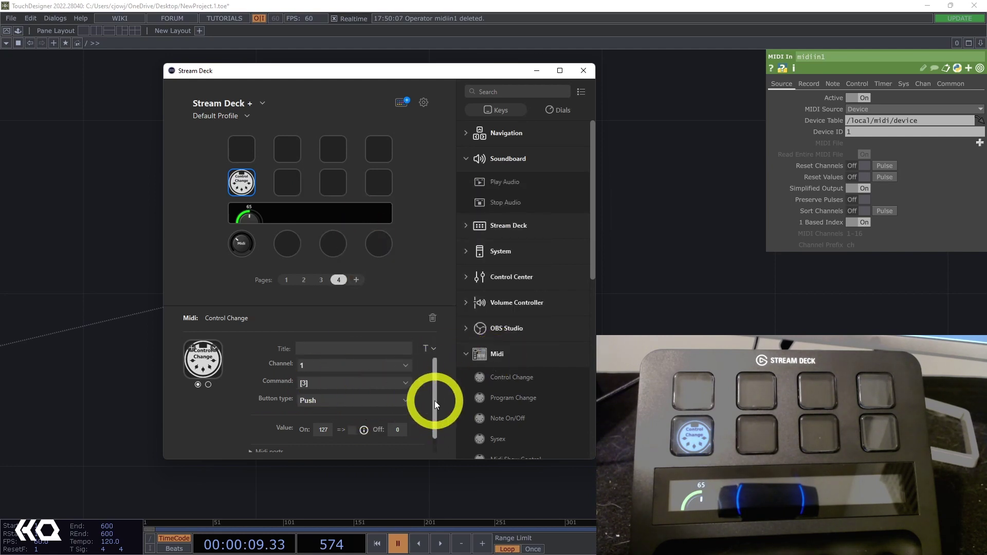
Set the Control Change key's button type to Toggle and switch to TouchDesigner to check the MIDI In CHOP
{"action": "left_click_drag", "start_coordinate": [434, 400], "coordinate": [434, 418]}
{"action": "left_click", "coordinate": [386, 386]}
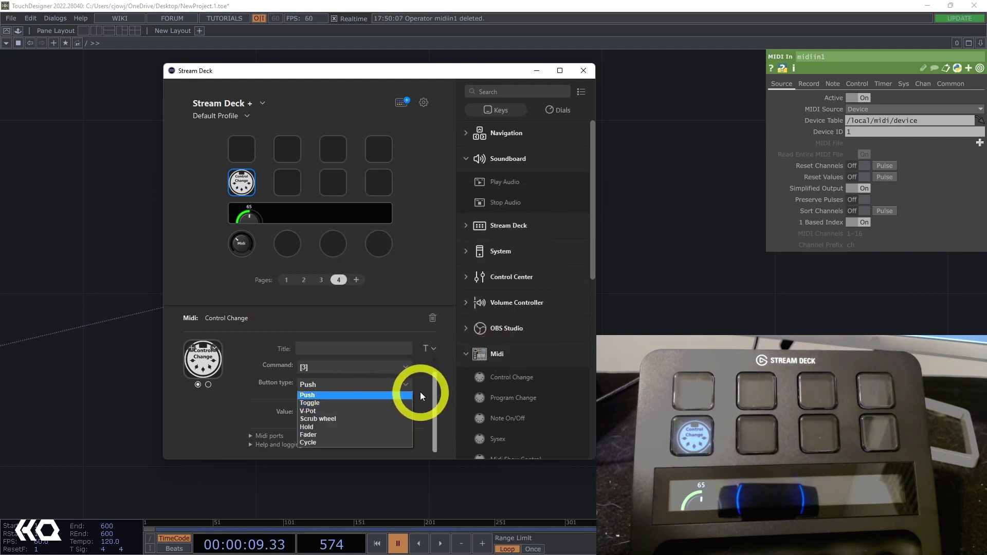
{"action": "left_click", "coordinate": [385, 402]}
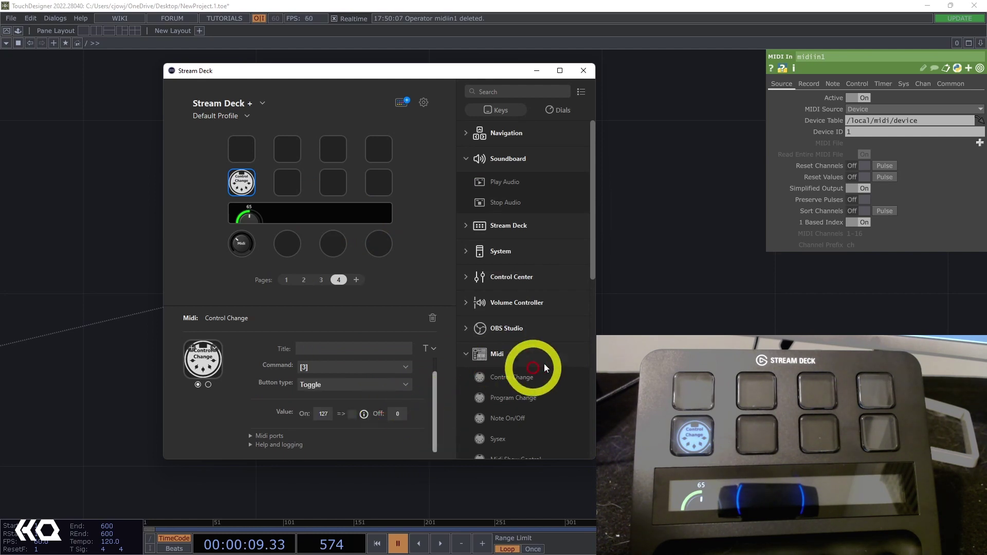
{"action": "key", "text": "alt+Tab"}
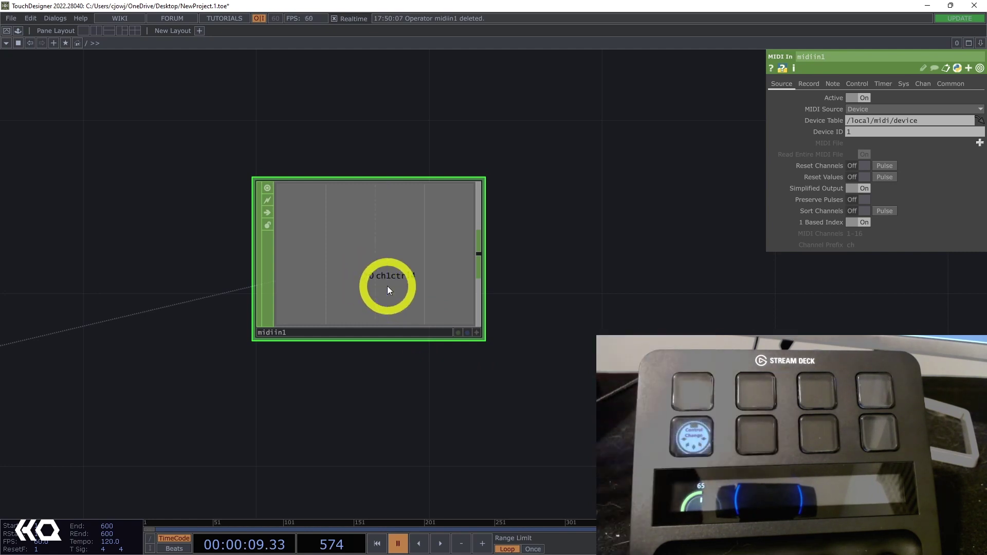
Set the toggle key's On value to 1 in Stream Deck and return to TouchDesigner to check its signal
{"action": "key", "text": "alt+Tab"}
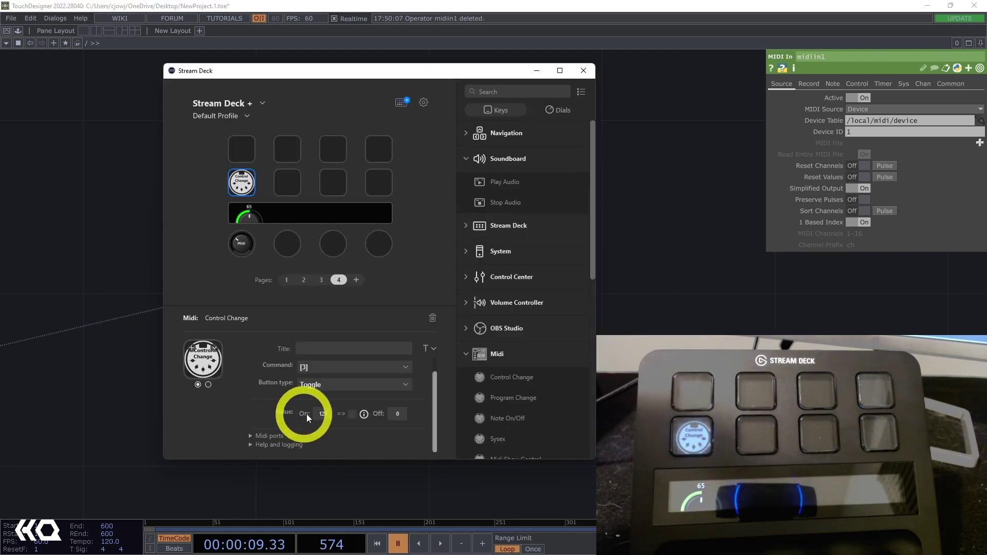
{"action": "double_click", "coordinate": [318, 414]}
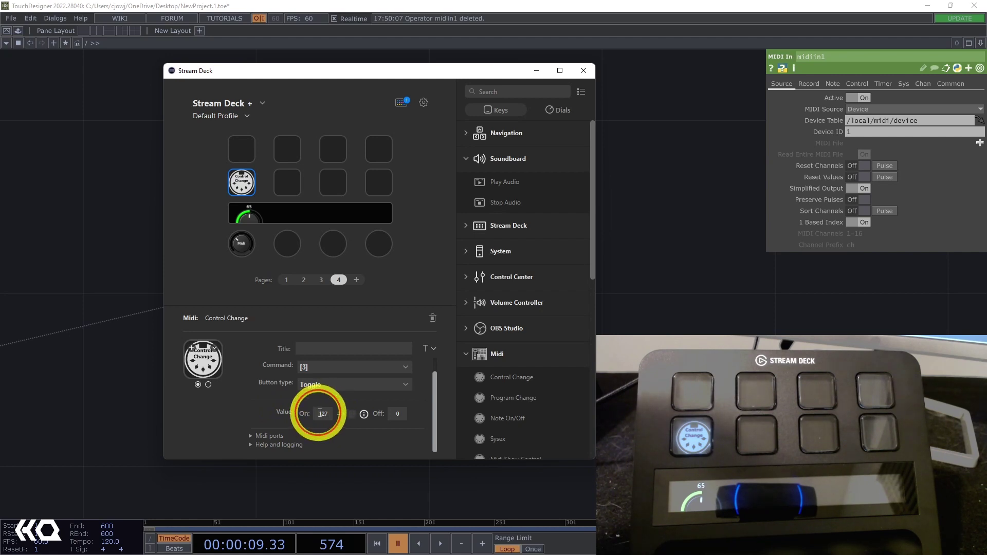
{"action": "key", "text": "alt+Tab"}
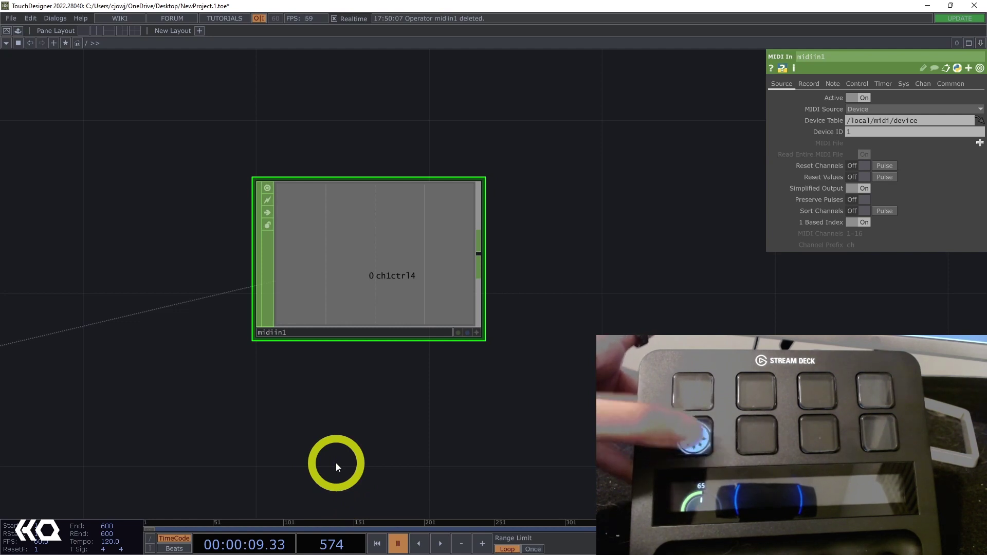
Switch to Stream Deck and copy the Control Change key to the second and third keys of the second row
{"action": "key", "text": "alt+Tab"}
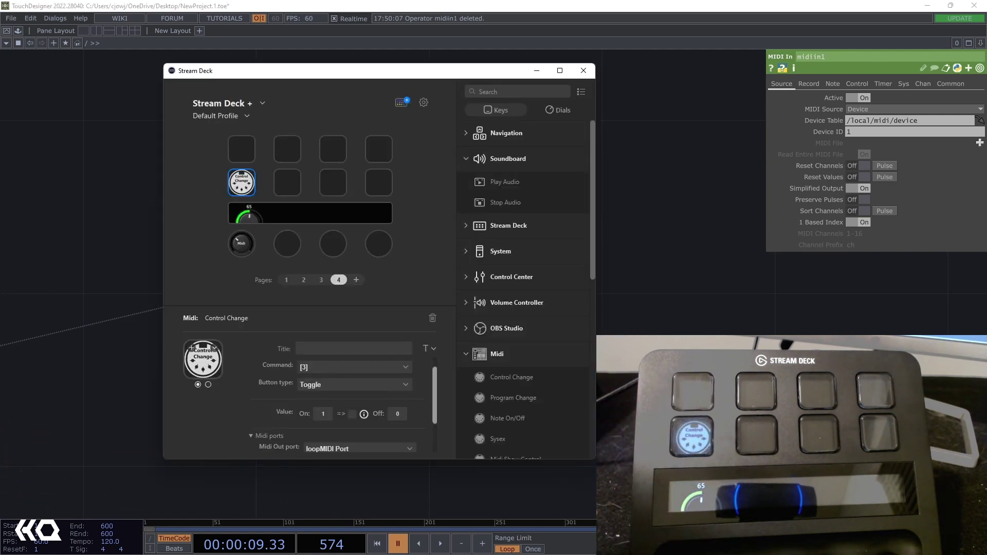
{"action": "left_click", "coordinate": [241, 182]}
{"action": "key", "text": "ctrl+c"}
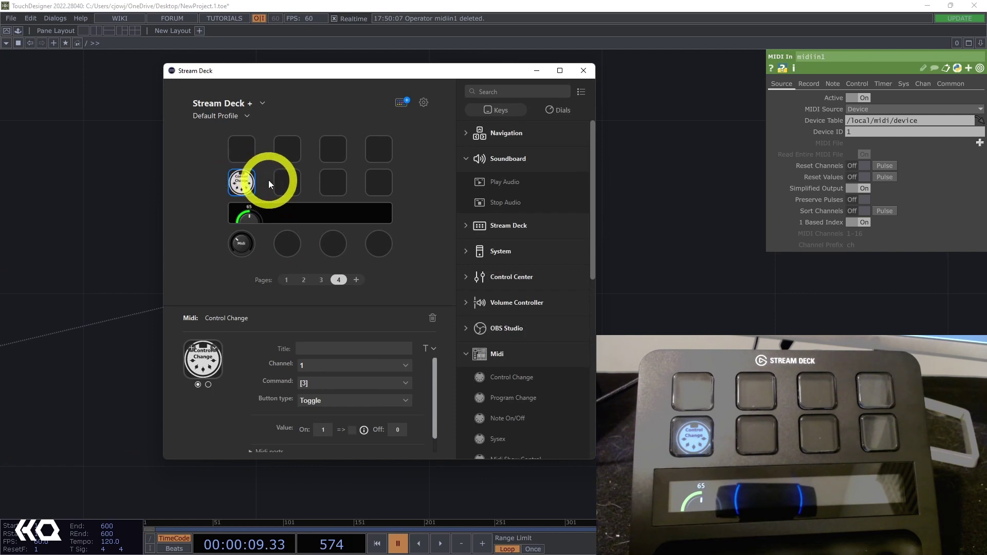
{"action": "left_click", "coordinate": [289, 181]}
{"action": "key", "text": "ctrl+v"}
{"action": "left_click", "coordinate": [332, 181]}
{"action": "key", "text": "ctrl+v"}
Title the first key in the second row "Toggle"
{"action": "left_click", "coordinate": [243, 180]}
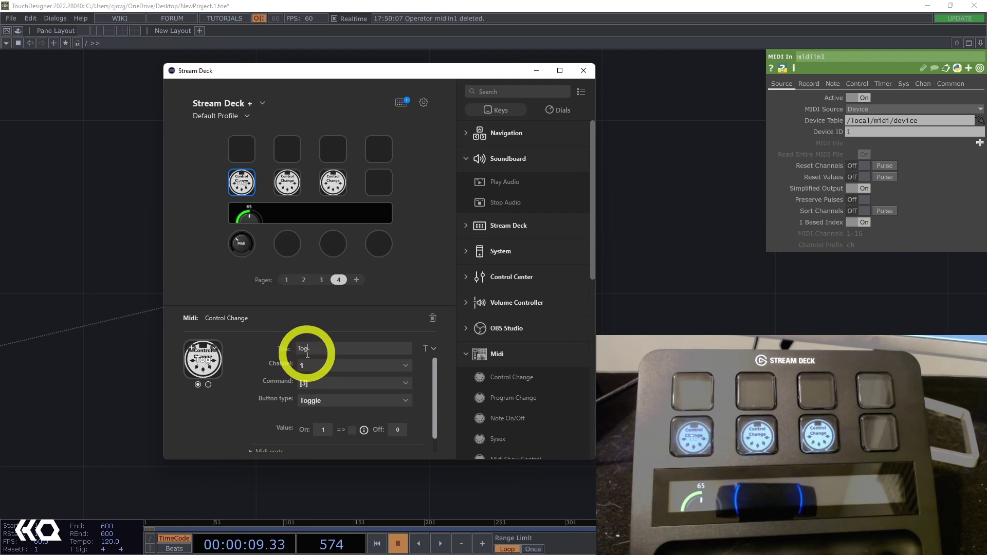
{"action": "type", "text": "e"}
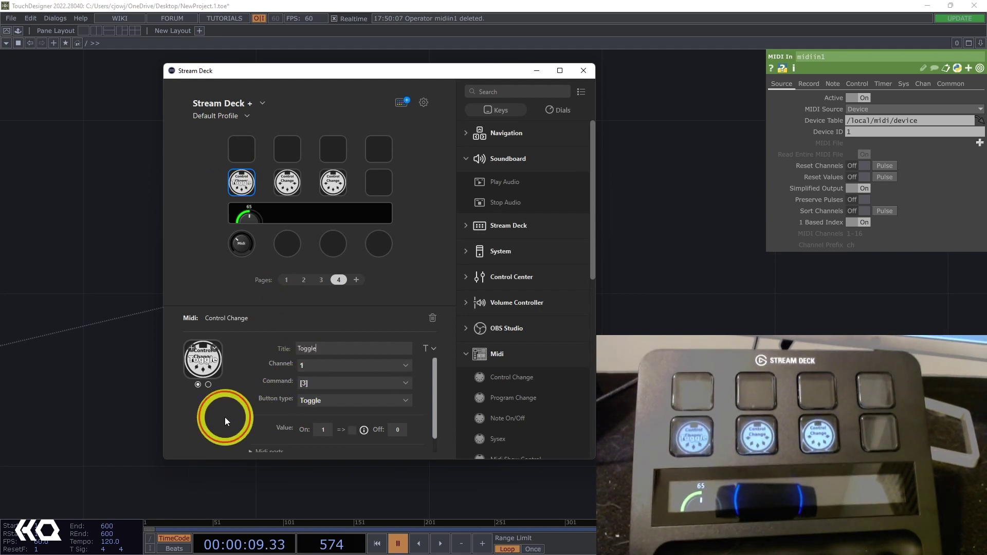
{"action": "left_click", "coordinate": [290, 250]}
Set the second key in the second row to channel 2 with button type V-Pot and title it "V Port"
{"action": "left_click", "coordinate": [287, 182]}
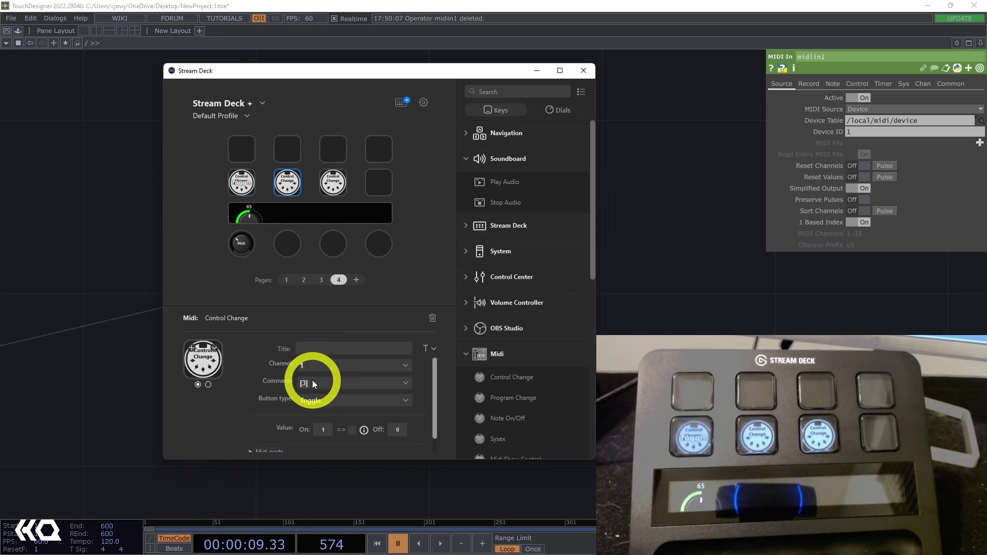
{"action": "left_click", "coordinate": [315, 366]}
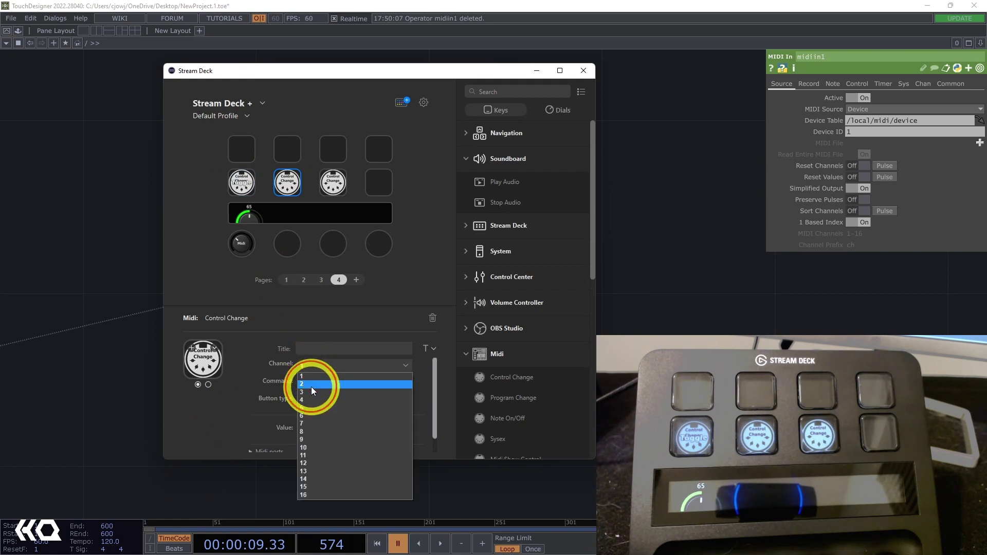
{"action": "left_click", "coordinate": [311, 387]}
{"action": "left_click", "coordinate": [311, 402]}
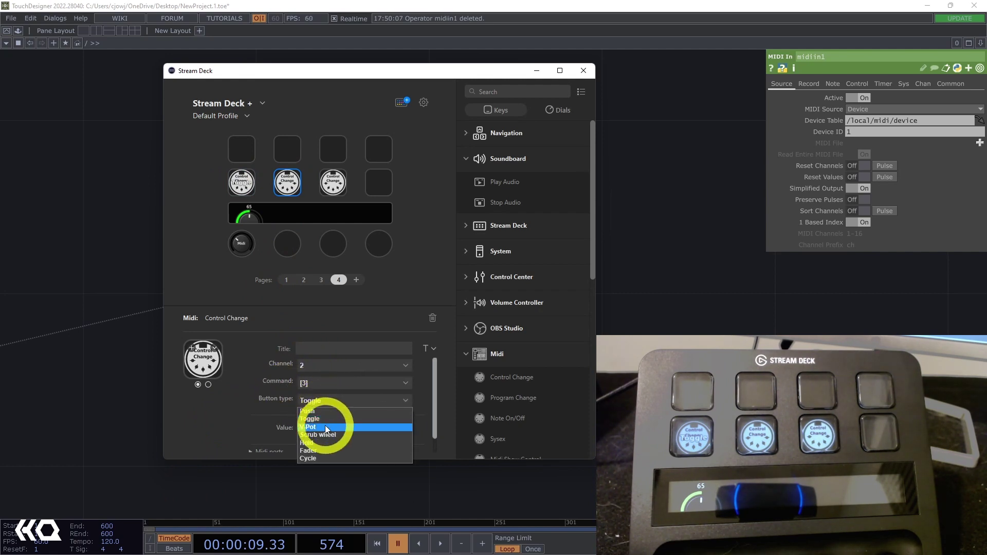
{"action": "left_click", "coordinate": [324, 431]}
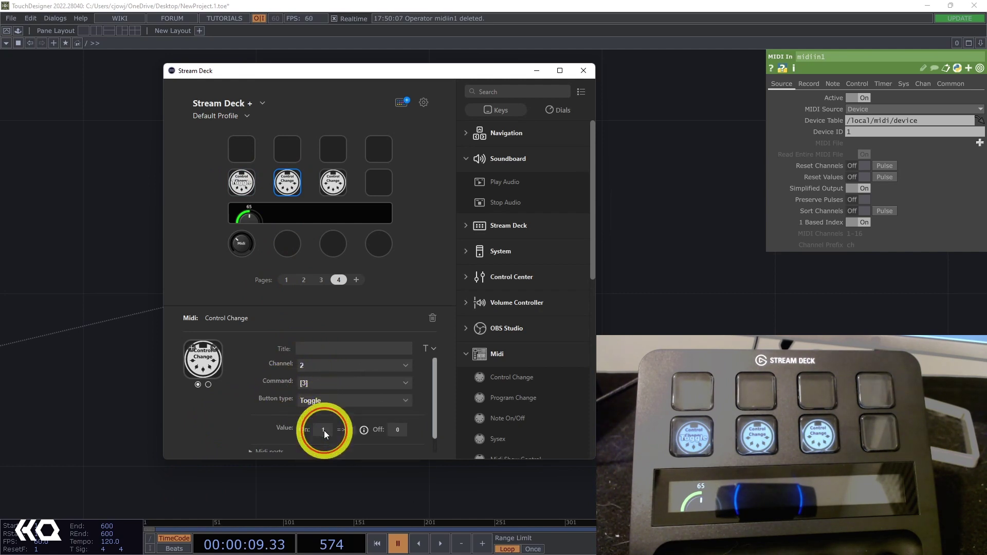
{"action": "left_click", "coordinate": [312, 345]}
{"action": "type", "text": "V Port"}
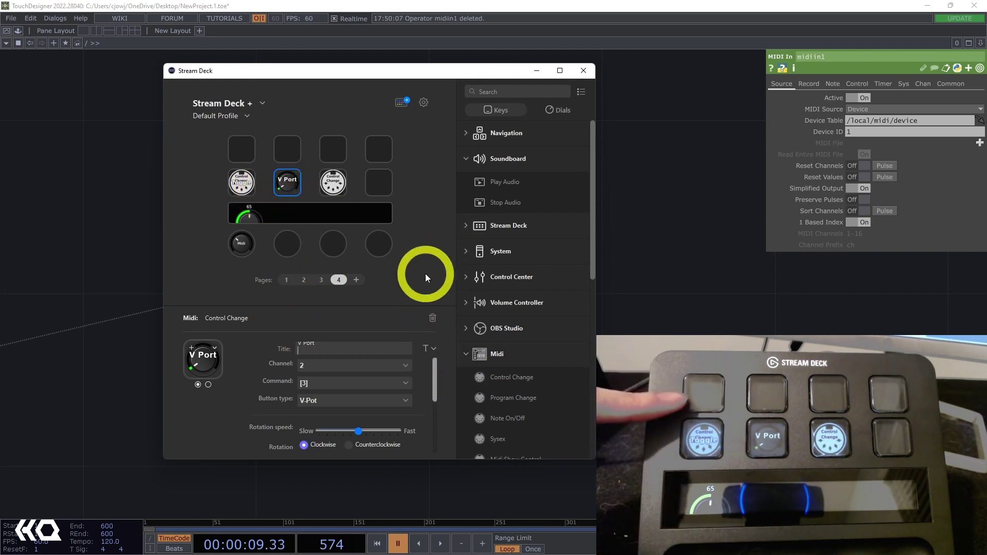
Set the third key in the second row to button type Hold on channel 3 and title it "Hold"
{"action": "left_click", "coordinate": [330, 189]}
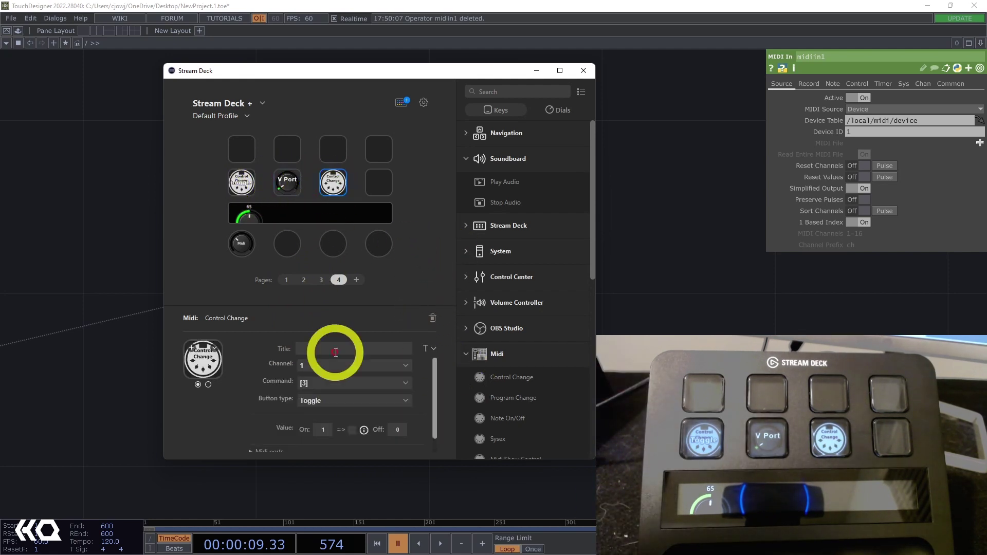
{"action": "left_click", "coordinate": [324, 400]}
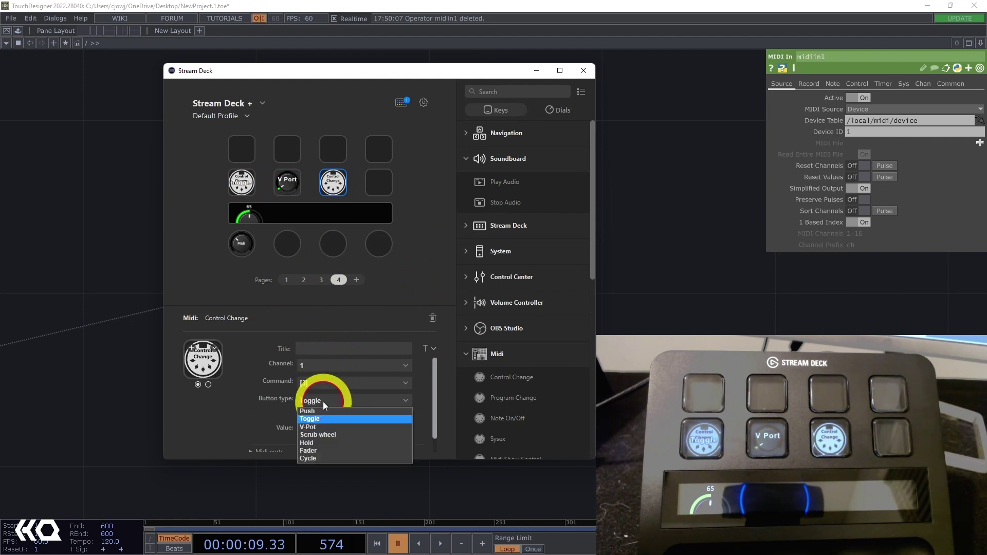
{"action": "left_click", "coordinate": [381, 443]}
{"action": "left_click", "coordinate": [320, 348]}
{"action": "type", "text": "H"}
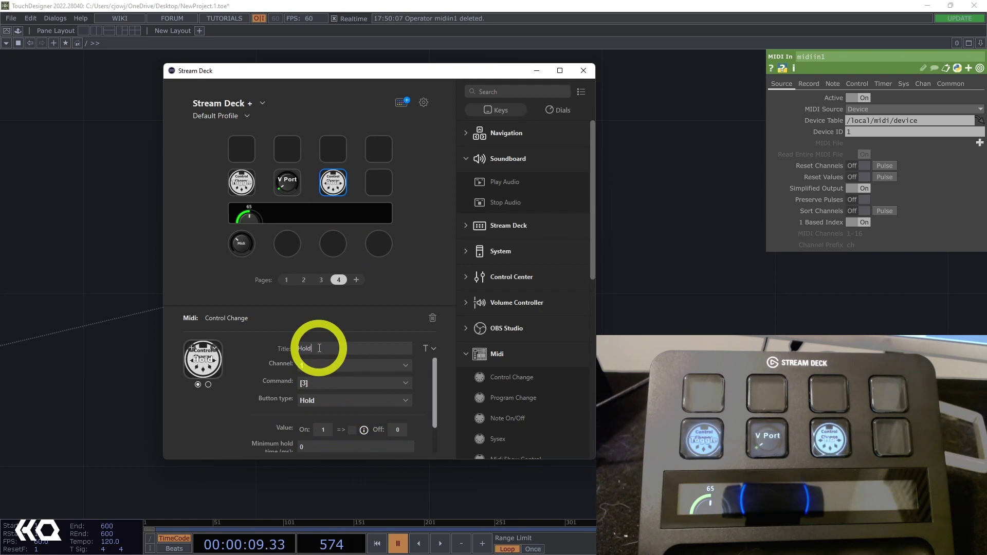
{"action": "type", "text": "old"}
{"action": "left_click", "coordinate": [325, 366]}
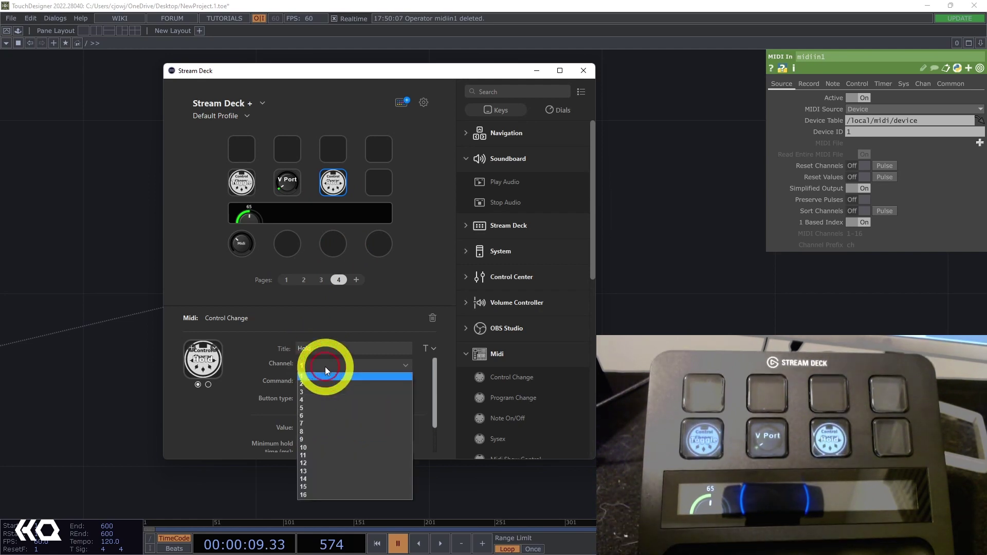
{"action": "left_click", "coordinate": [321, 392]}
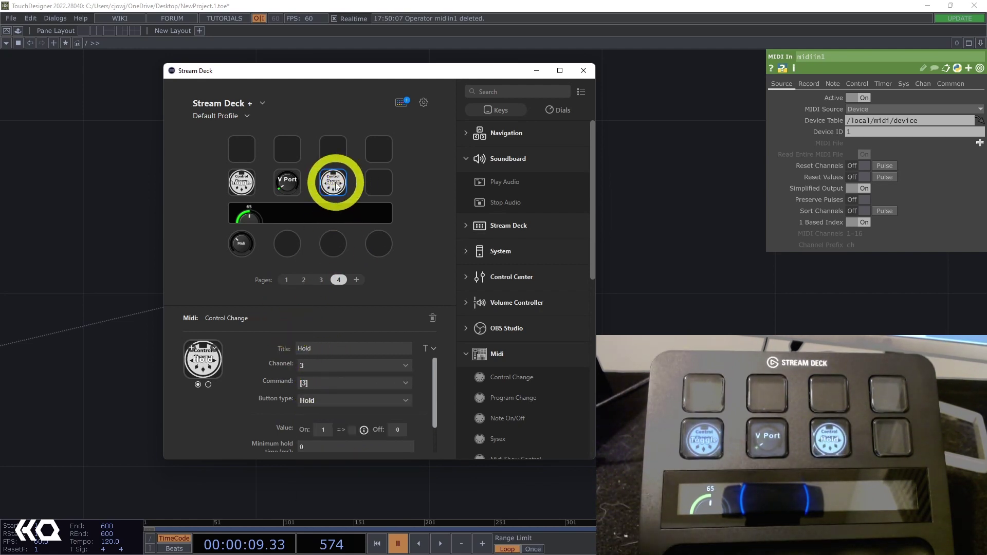
Copy the Hold key to the fourth key of the second row
{"action": "key", "text": "ctrl+c"}
{"action": "left_click", "coordinate": [371, 182]}
{"action": "key", "text": "ctrl+v"}
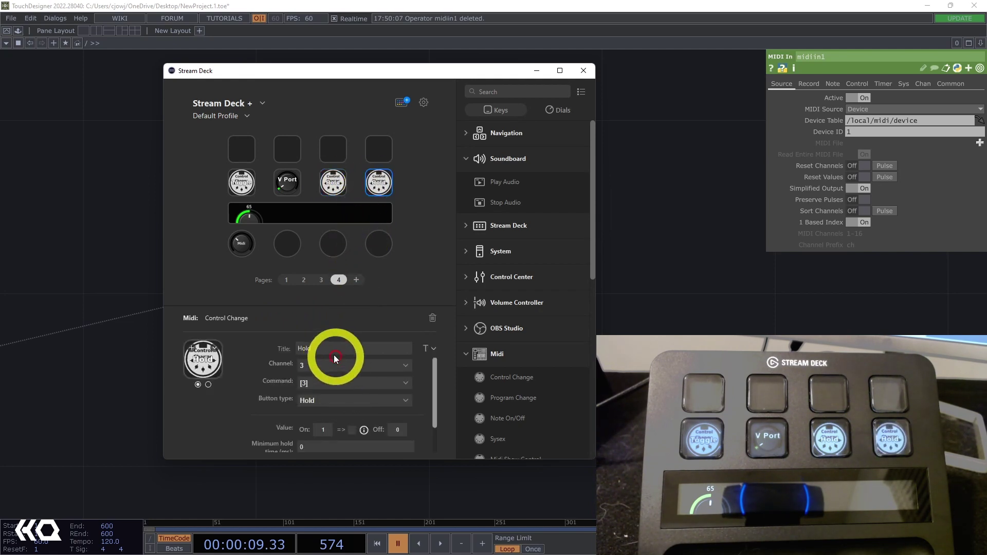
Set the fourth key's button type to Fader and title it "Fader"
{"action": "left_click", "coordinate": [333, 352]}
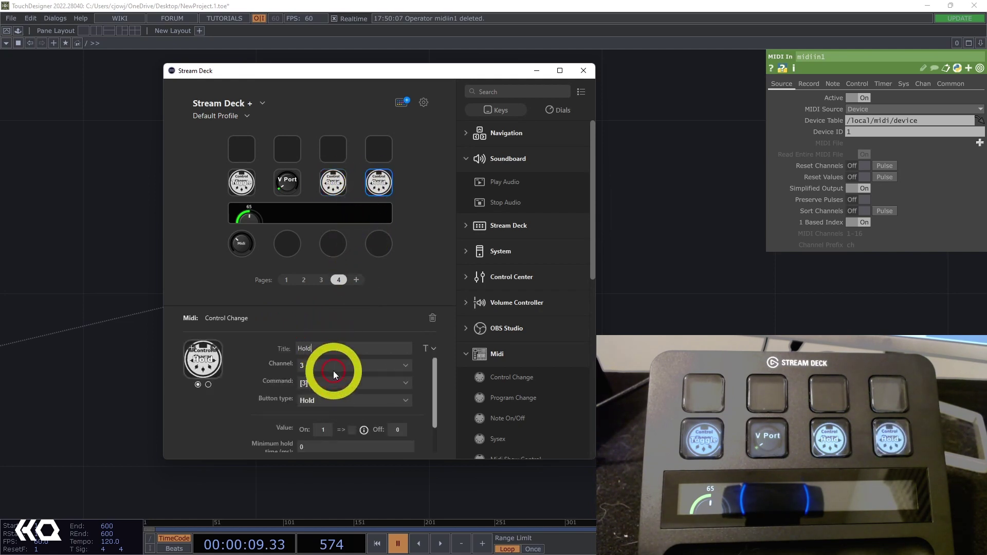
{"action": "left_click", "coordinate": [322, 403]}
{"action": "left_click", "coordinate": [329, 426]}
{"action": "double_click", "coordinate": [292, 349]}
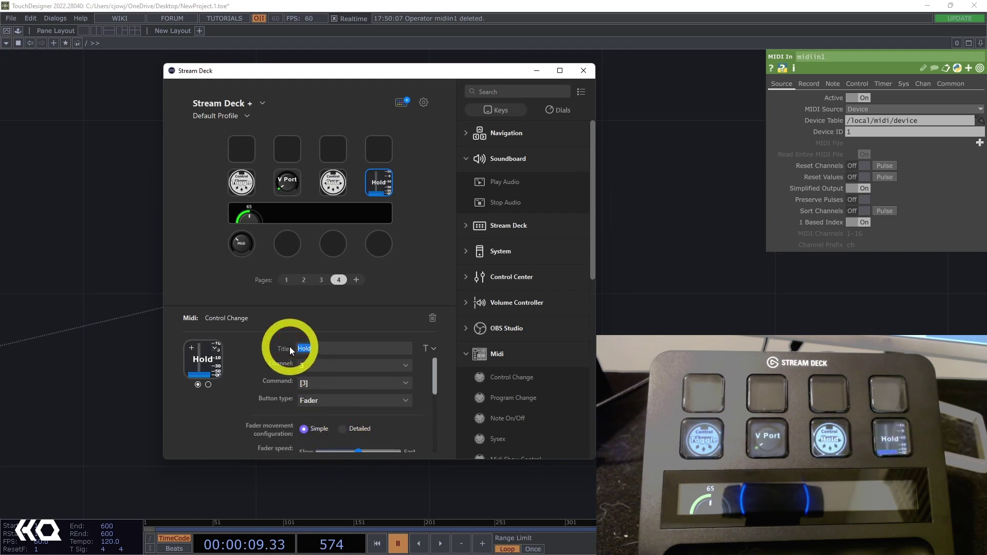
{"action": "left_click", "coordinate": [165, 258]}
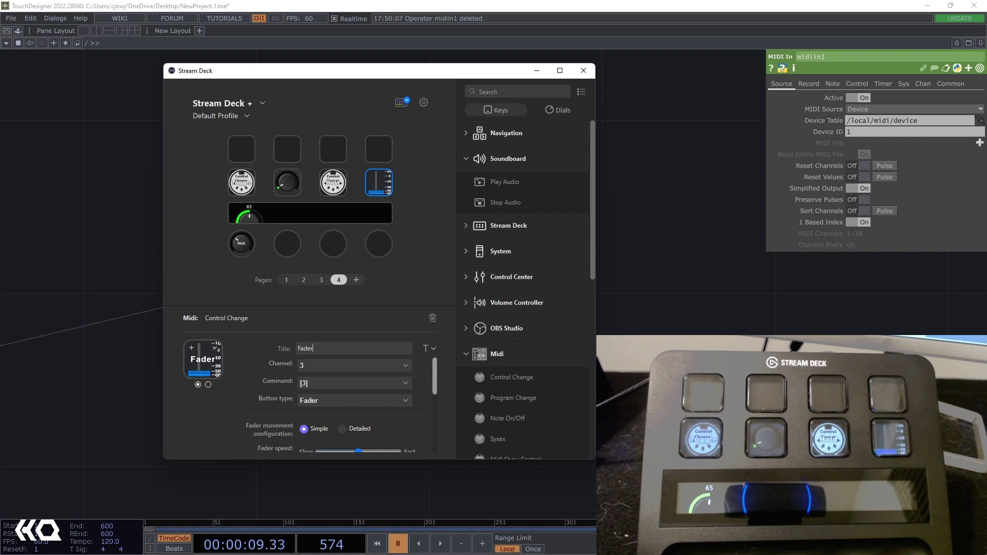
Set the fader key's channel to 4 and return to TouchDesigner to check the MIDI In channels
{"action": "left_click", "coordinate": [346, 191]}
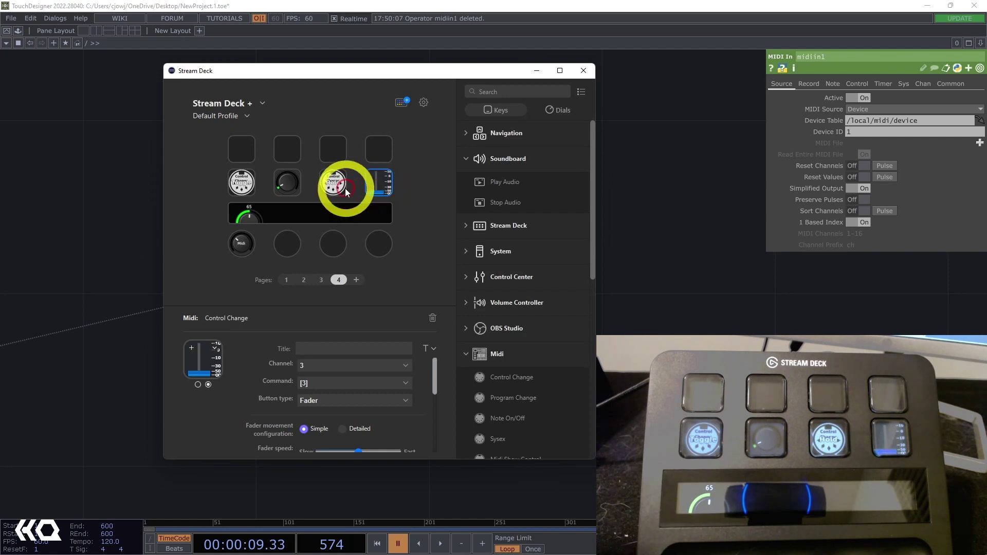
{"action": "left_click", "coordinate": [313, 364]}
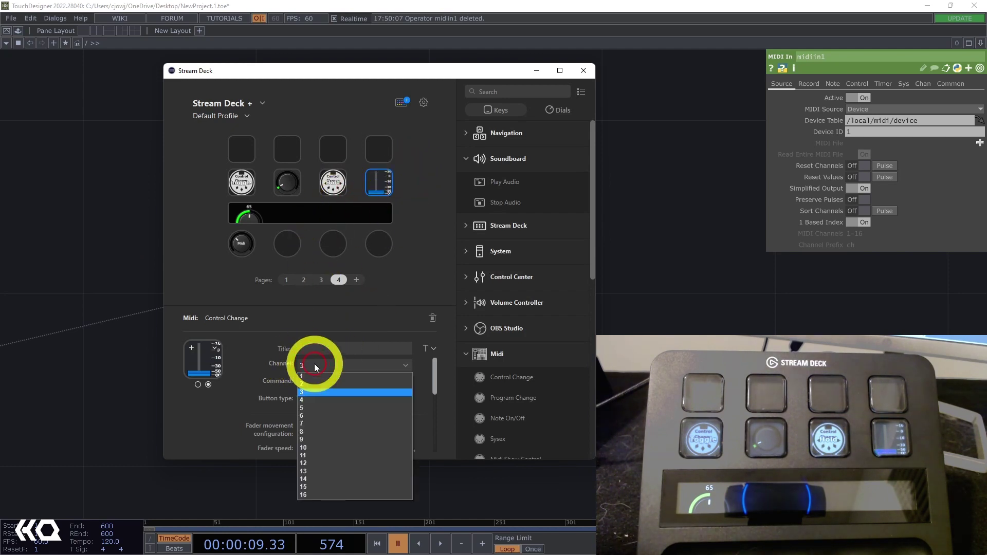
{"action": "left_click", "coordinate": [313, 399]}
{"action": "left_click", "coordinate": [319, 349]}
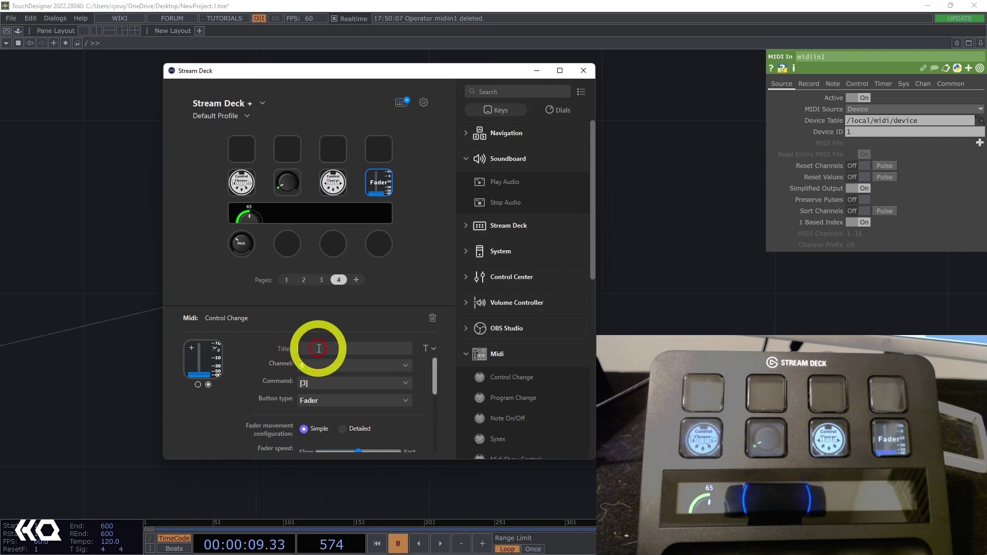
{"action": "left_click", "coordinate": [122, 369]}
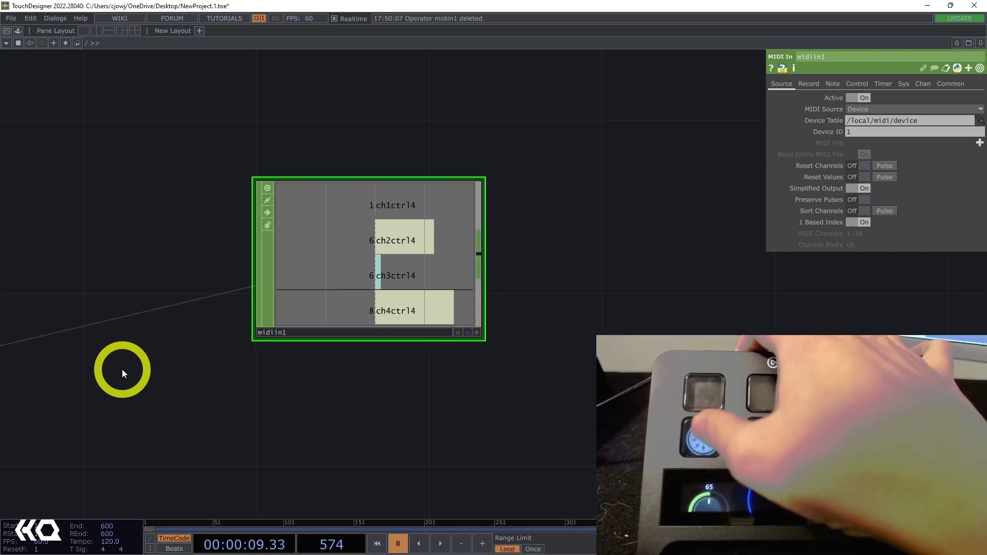
Add a Button COMP below the MIDI In CHOP, set its button type to Toggle Up and label it "Toggle"
{"action": "left_click_drag", "start_coordinate": [329, 426], "coordinate": [303, 359]}
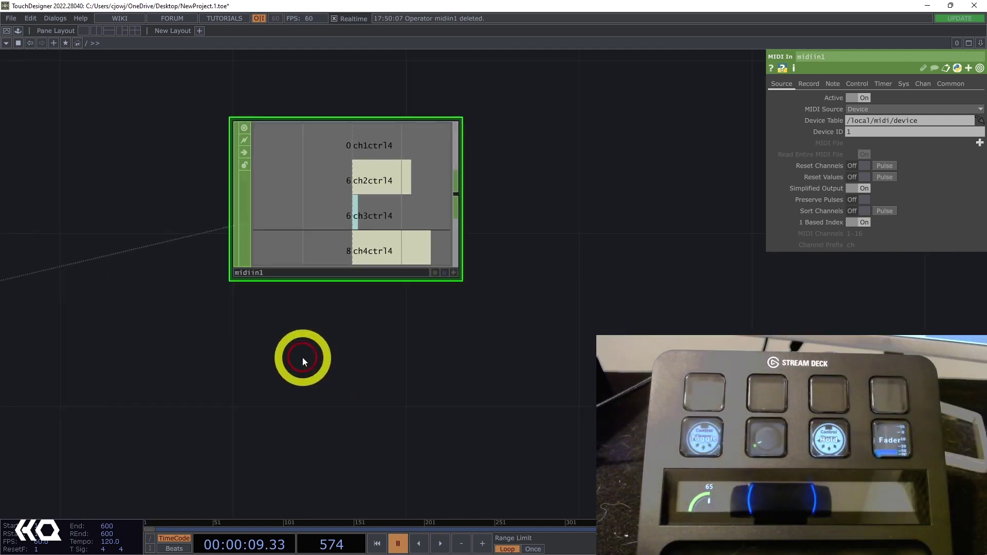
{"action": "double_click", "coordinate": [303, 359]}
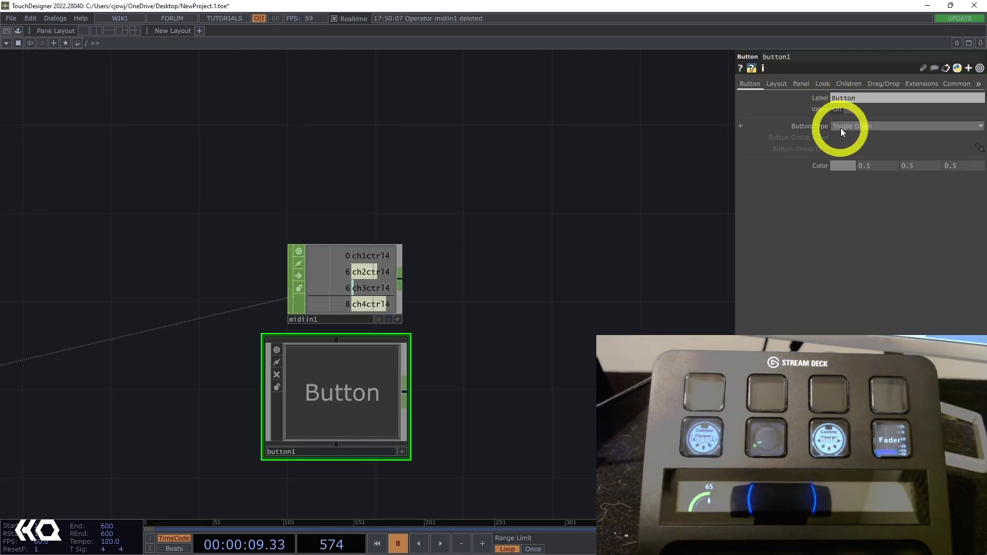
{"action": "left_click", "coordinate": [841, 128]}
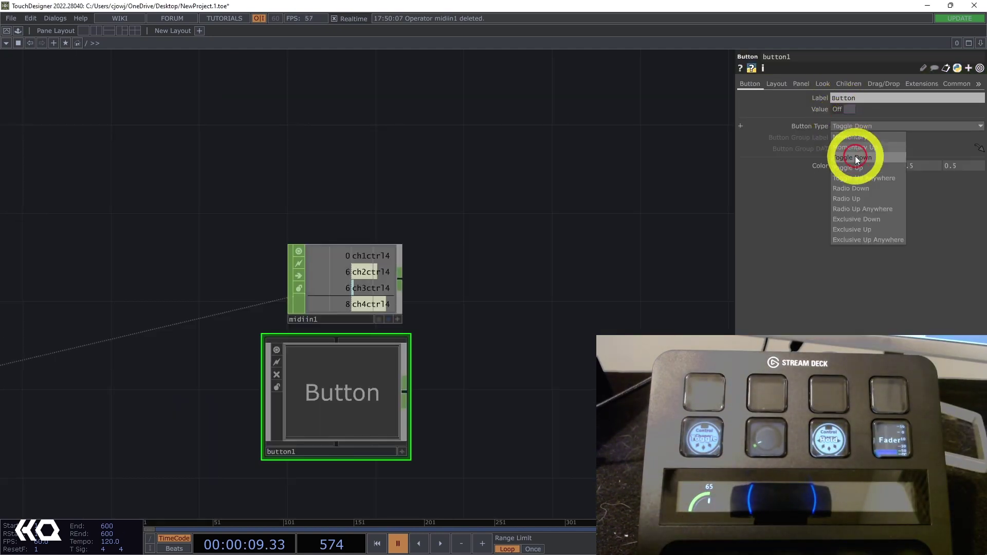
{"action": "left_click", "coordinate": [854, 199]}
{"action": "left_click", "coordinate": [855, 97]}
{"action": "type", "text": "Toggle"}
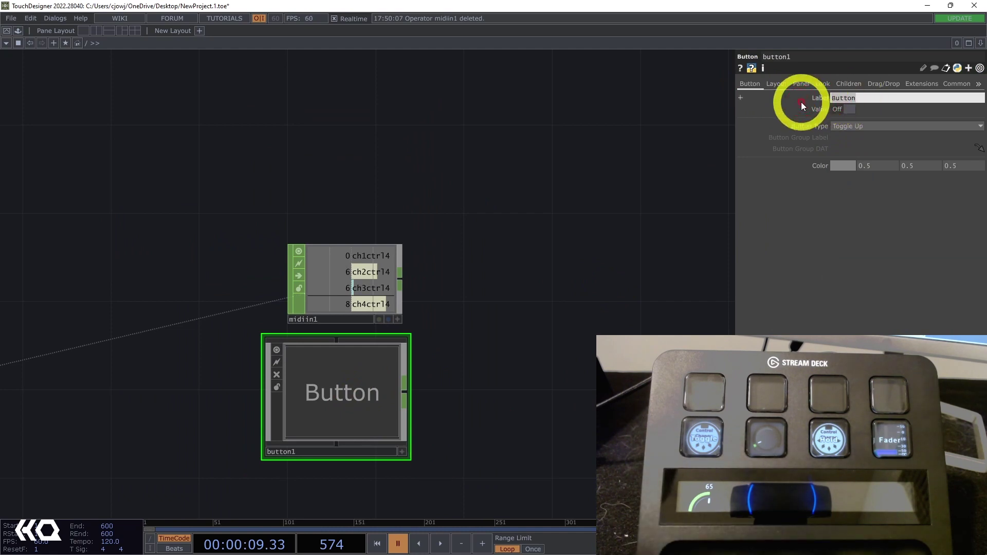
{"action": "key", "text": "Return"}
Test the Toggle button by switching it in its active viewer
{"action": "left_click", "coordinate": [380, 406]}
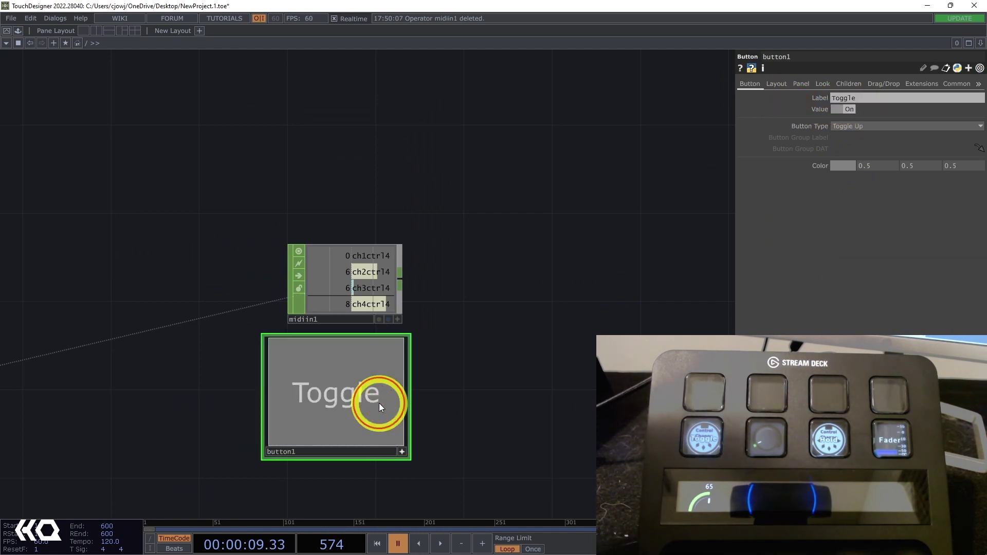
{"action": "double_click", "coordinate": [379, 406]}
{"action": "left_click", "coordinate": [402, 451]}
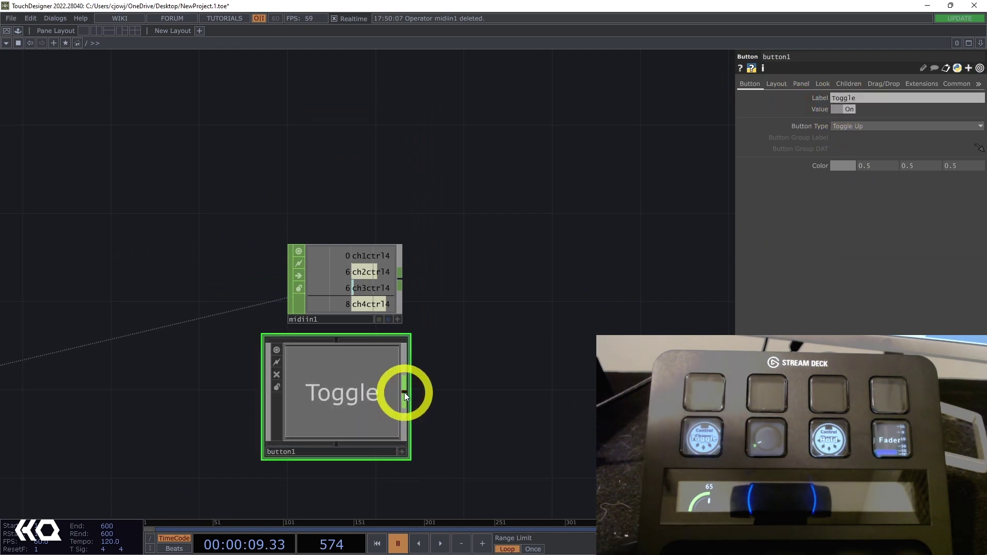
Connect a Null CHOP to the Toggle button's output and switch the button to check the value it sends
{"action": "left_click", "coordinate": [404, 396]}
{"action": "right_click", "coordinate": [404, 396]}
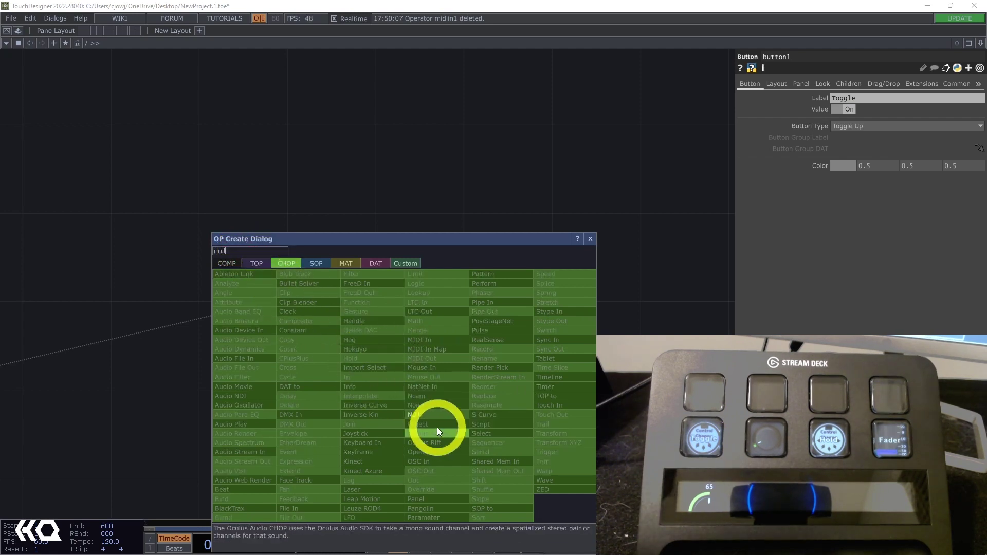
{"action": "left_click", "coordinate": [447, 416]}
{"action": "left_click", "coordinate": [485, 396]}
{"action": "left_click", "coordinate": [379, 409]}
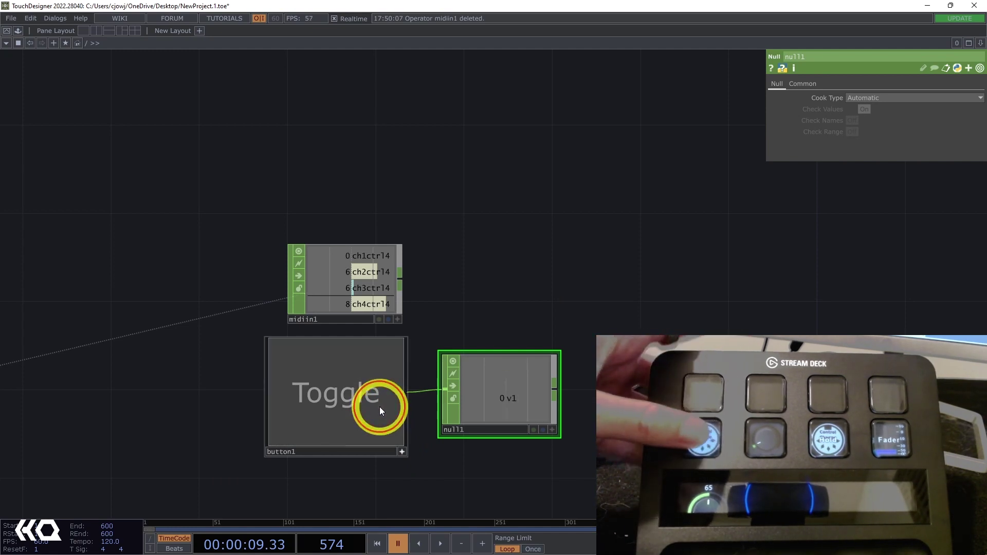
{"action": "left_click", "coordinate": [385, 387]}
{"action": "scroll", "coordinate": [403, 407], "scroll_direction": "up", "scroll_amount": 3}
In the Stream Deck app, set the V Pot key's rotation direction to Both ways, and return to TouchDesigner to check its channel
{"action": "key", "text": "alt+Tab"}
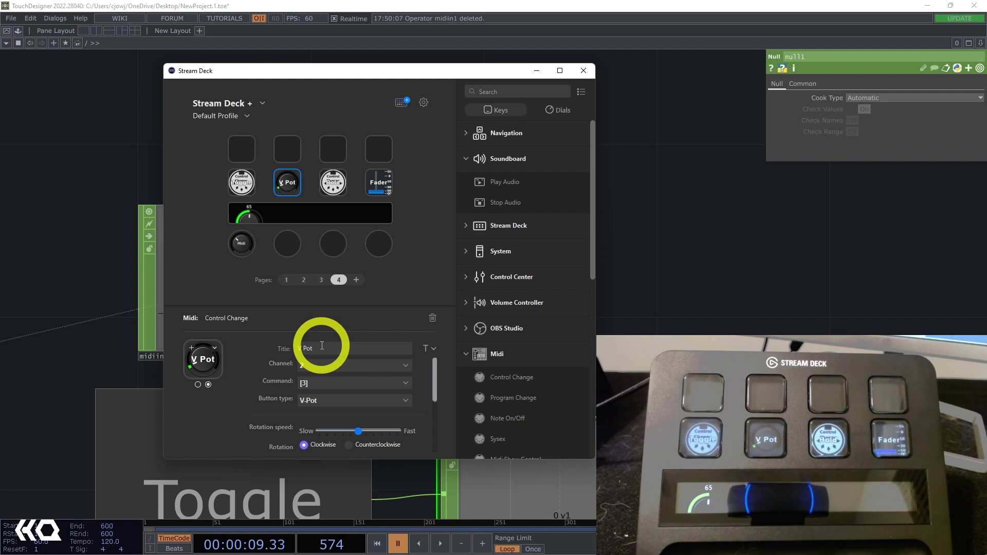
{"action": "left_click", "coordinate": [678, 274]}
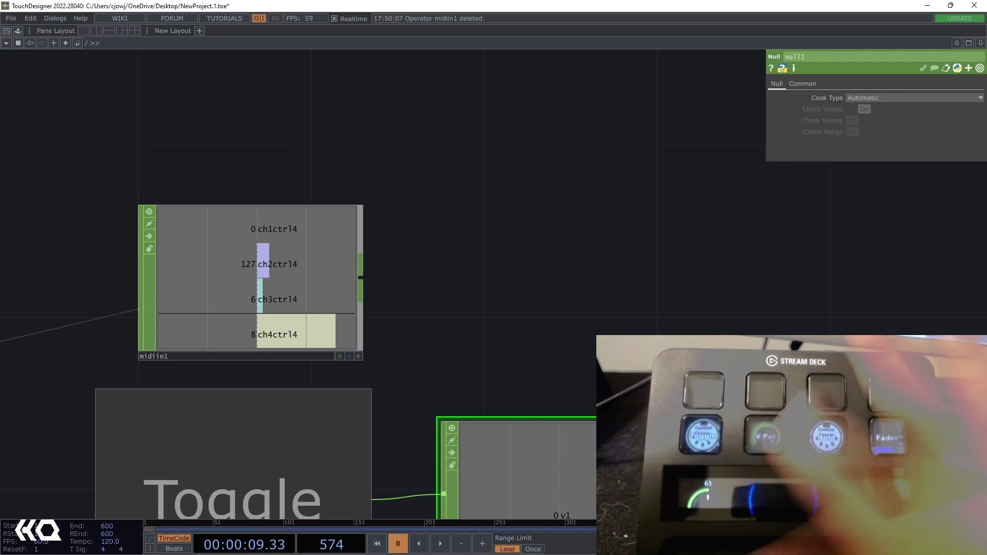
{"action": "key", "text": "alt+Tab"}
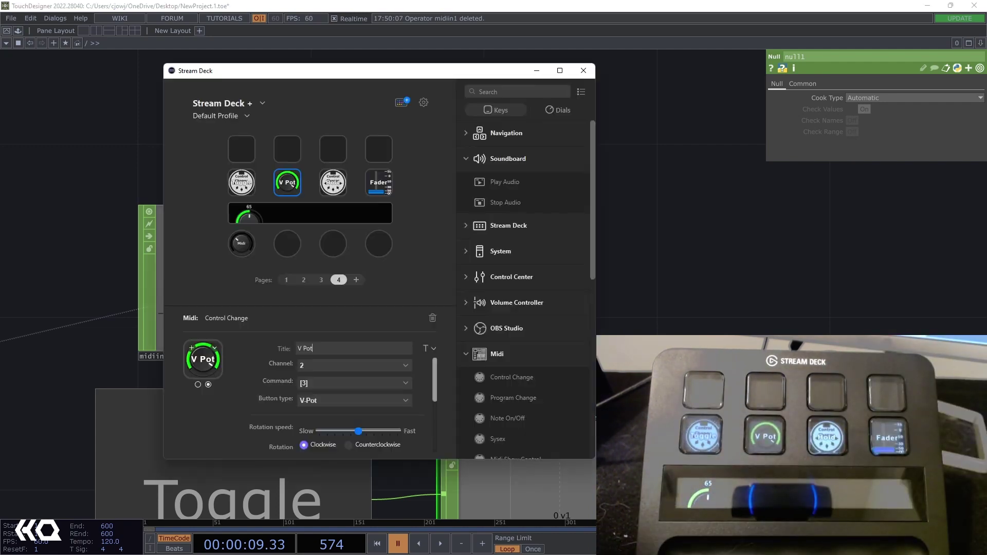
{"action": "scroll", "coordinate": [432, 378], "scroll_direction": "down", "scroll_amount": 3}
{"action": "left_click", "coordinate": [309, 418]}
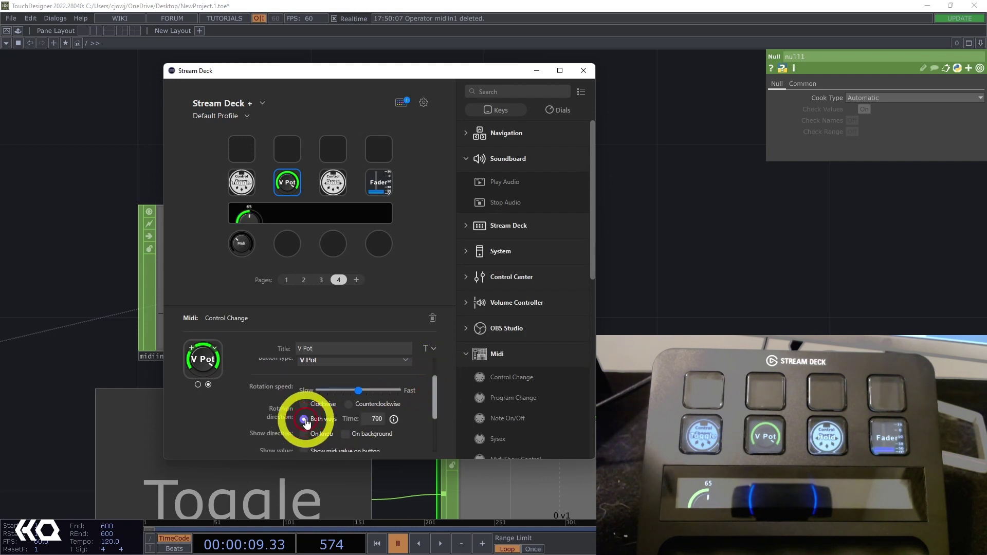
{"action": "left_click", "coordinate": [695, 332]}
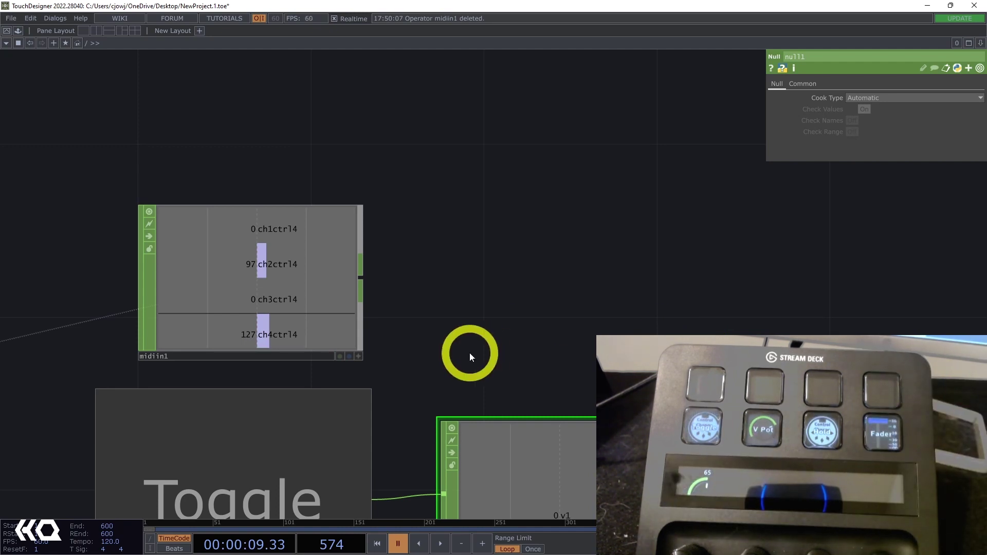
Switch to the Stream Deck app and set the Fader key's fader direction to Down
{"action": "key", "text": "alt+Tab"}
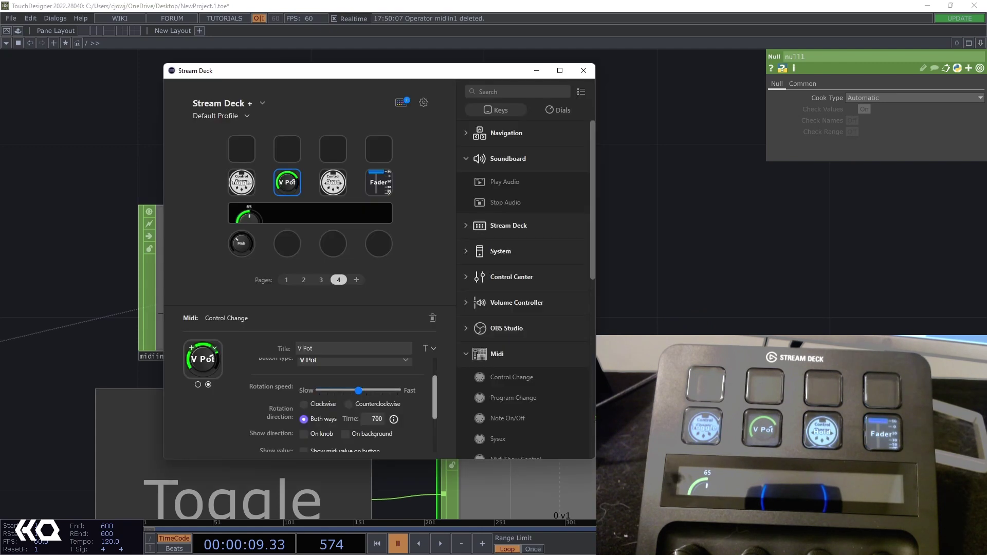
{"action": "left_click", "coordinate": [379, 183]}
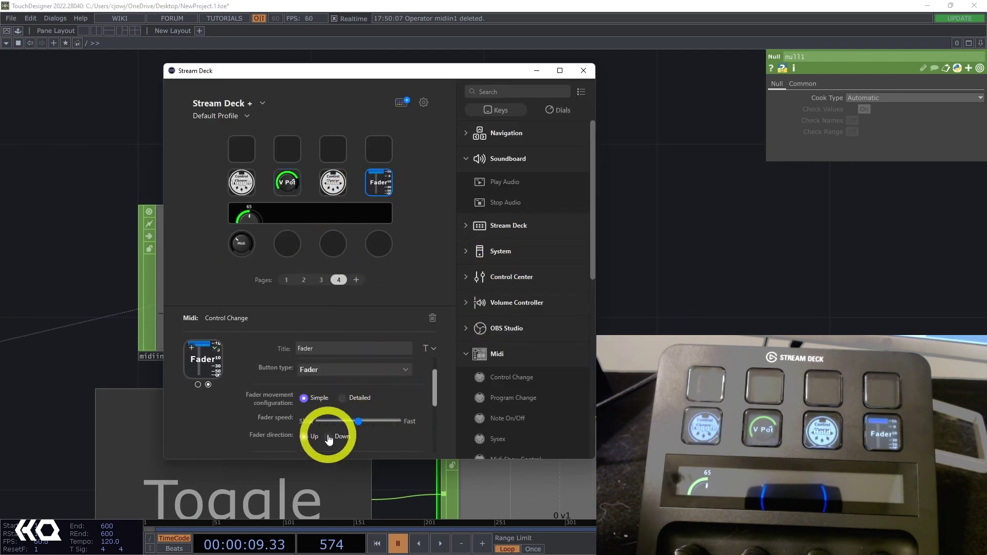
{"action": "left_click", "coordinate": [639, 323]}
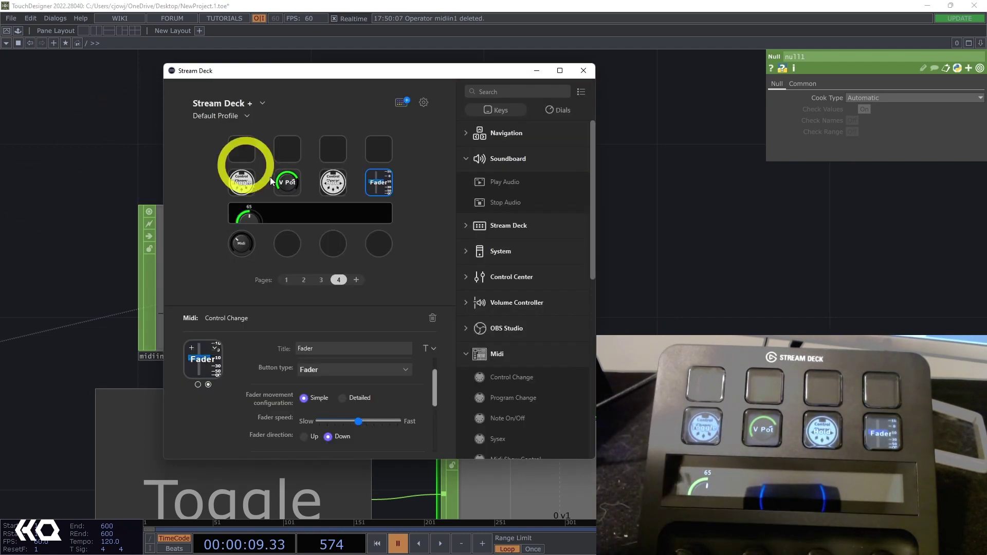
Copy the first dial's Generic Midi action to the second and third dials
{"action": "left_click", "coordinate": [251, 249]}
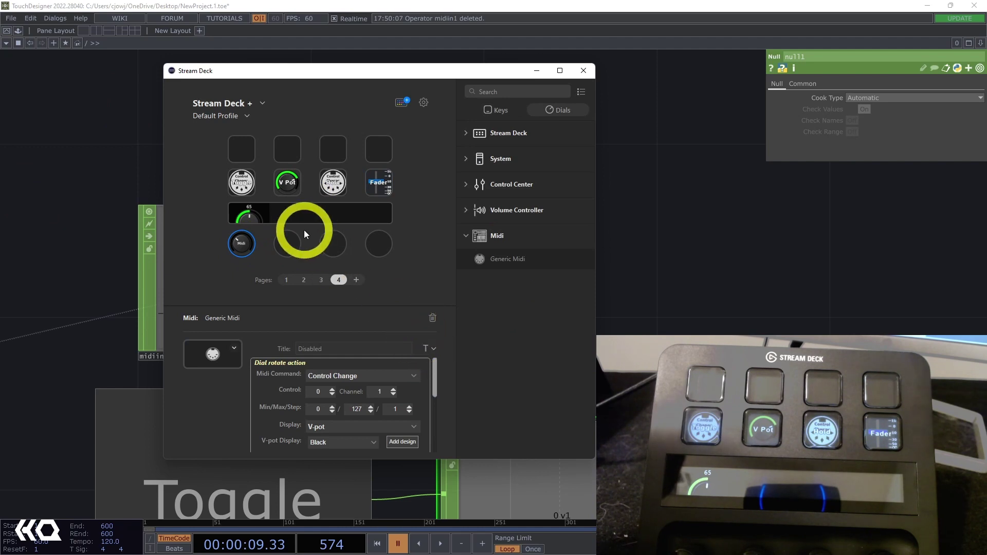
{"action": "left_click_drag", "start_coordinate": [246, 249], "coordinate": [288, 242], "text": "ctrl"}
{"action": "left_click", "coordinate": [331, 249]}
{"action": "left_click", "coordinate": [243, 252]}
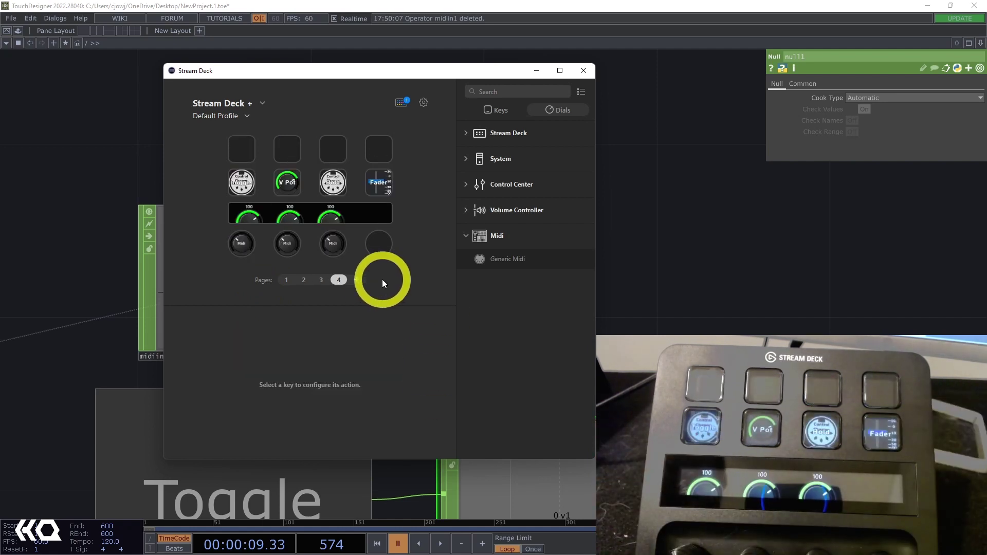
Set the rotate action's channel to 5 on the first dial, 6 on the second and 7 on the third
{"action": "left_click", "coordinate": [288, 248]}
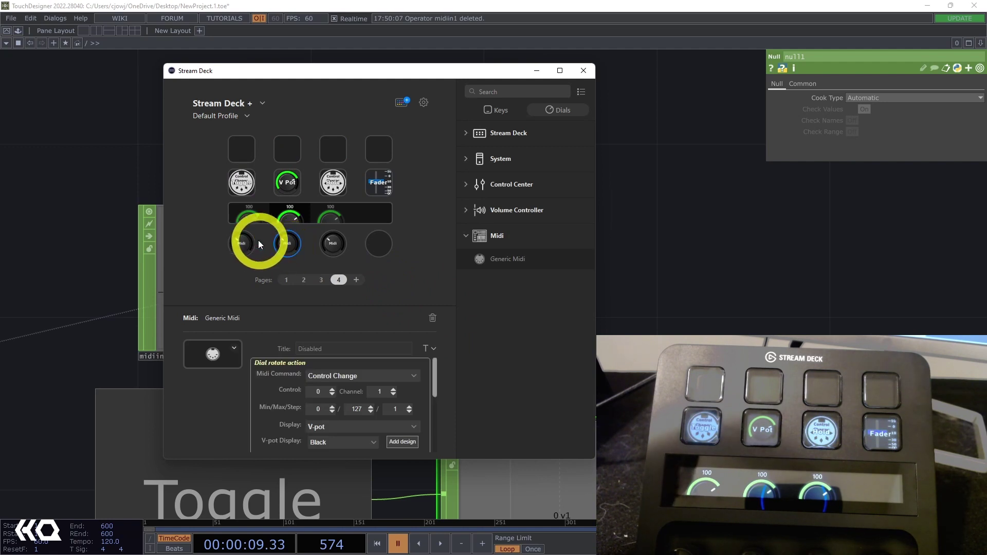
{"action": "left_click", "coordinate": [243, 241]}
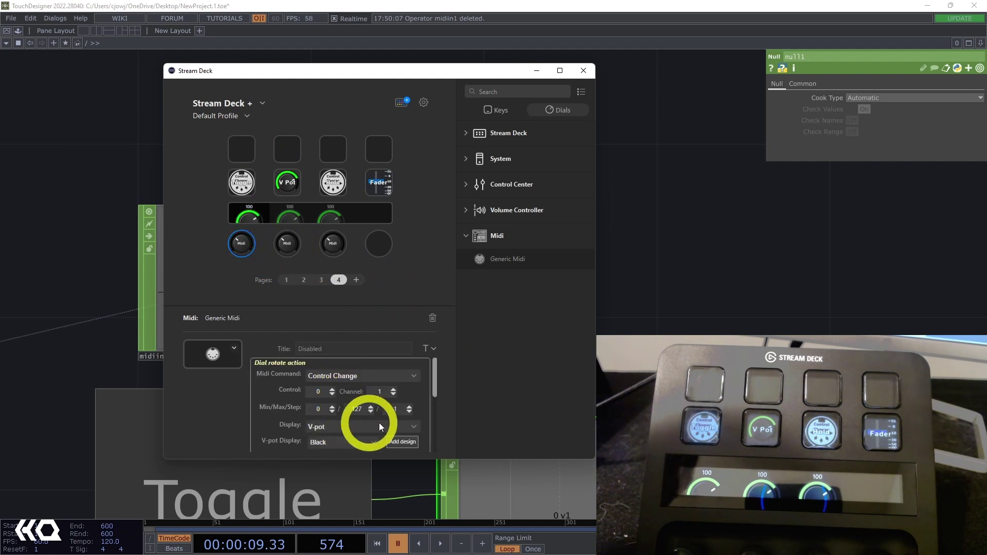
{"action": "triple_click", "coordinate": [393, 389]}
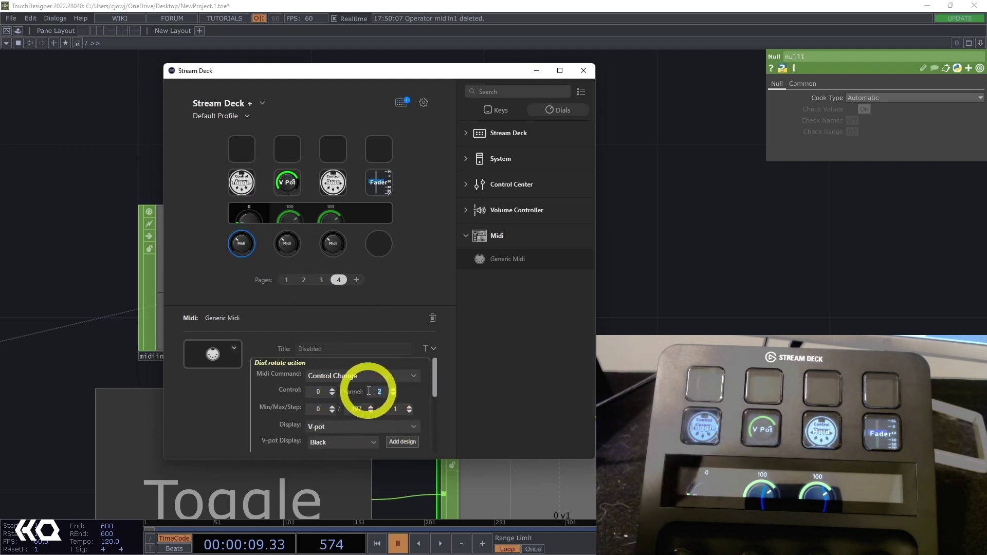
{"action": "left_click", "coordinate": [286, 246]}
{"action": "left_click", "coordinate": [362, 388]}
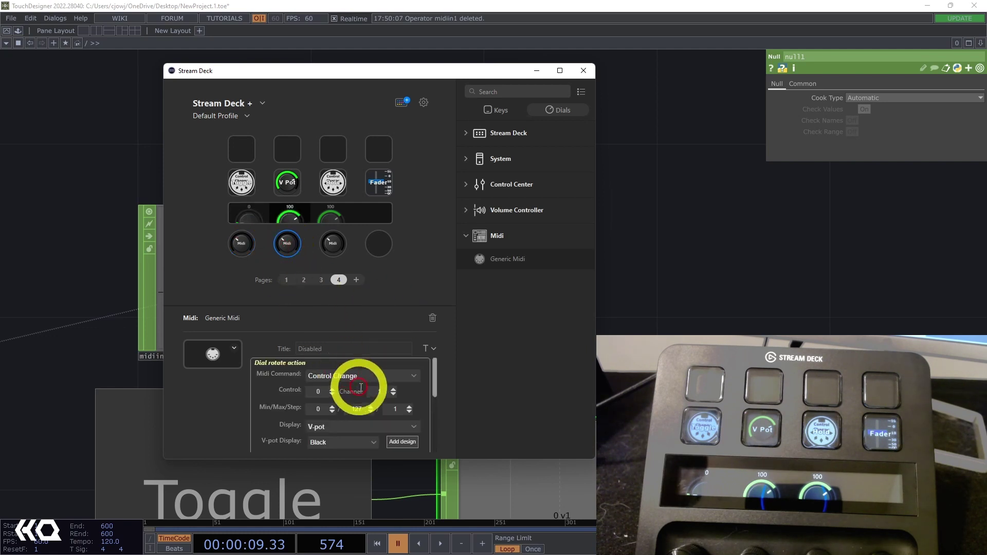
{"action": "left_click", "coordinate": [333, 243]}
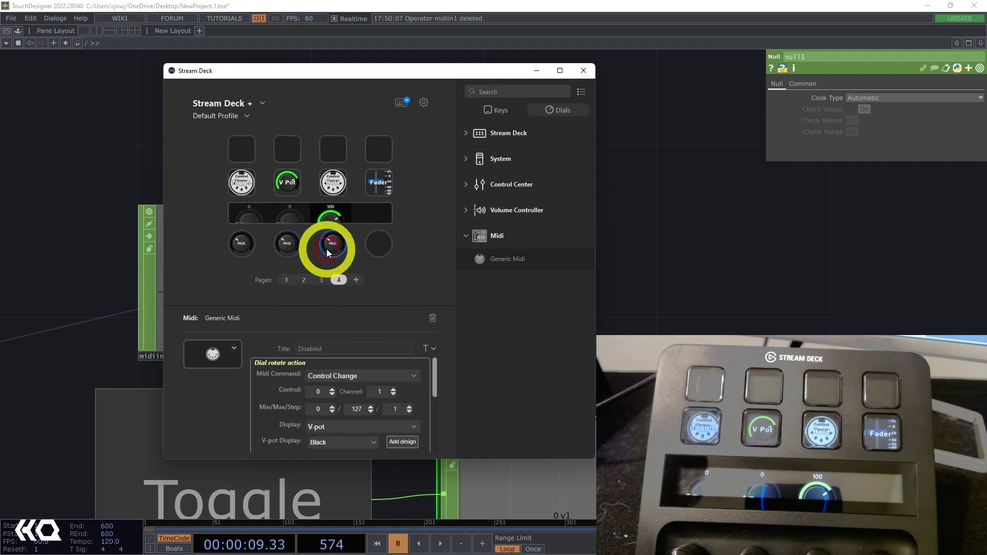
{"action": "left_click", "coordinate": [393, 294]}
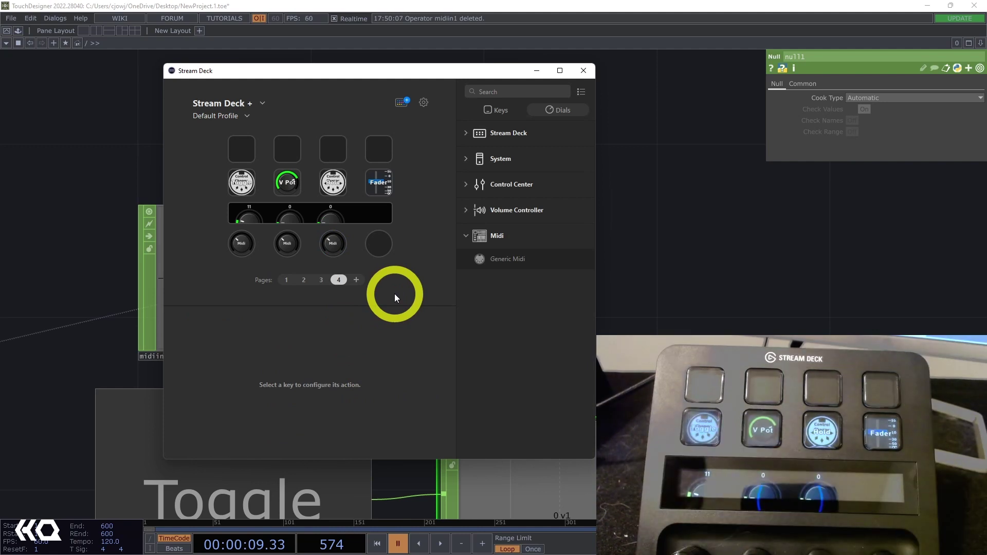
Set the first dial's rotation step to 5
{"action": "left_click", "coordinate": [242, 241]}
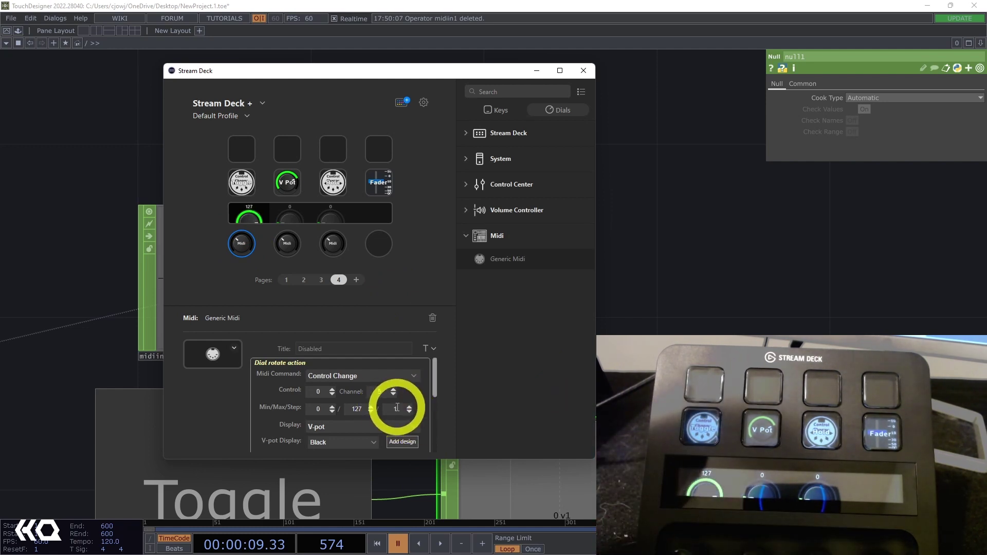
{"action": "type", "text": "5"}
{"action": "left_click", "coordinate": [457, 402]}
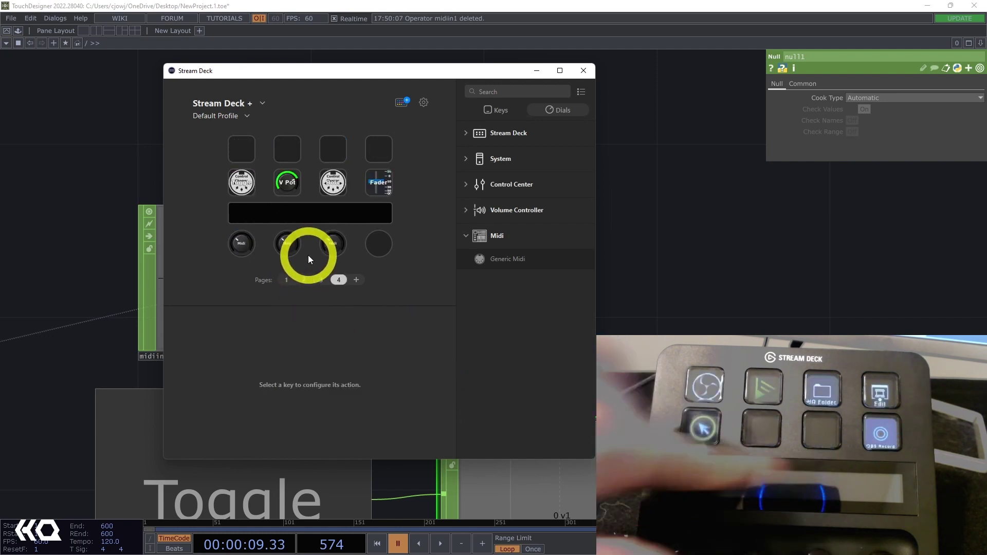
Set the first dial's maximum value to 50 and its step to 1
{"action": "left_click", "coordinate": [372, 410]}
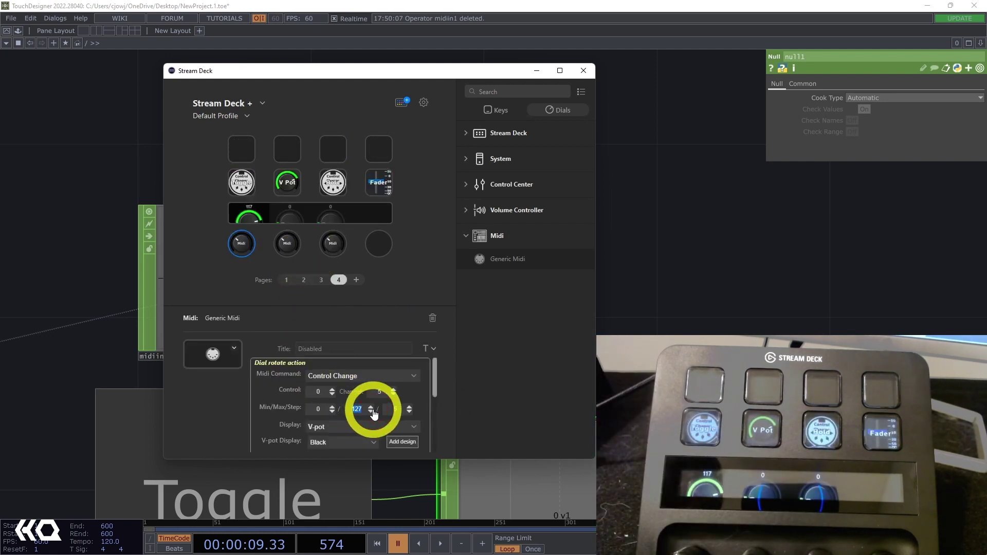
{"action": "left_click", "coordinate": [385, 408]}
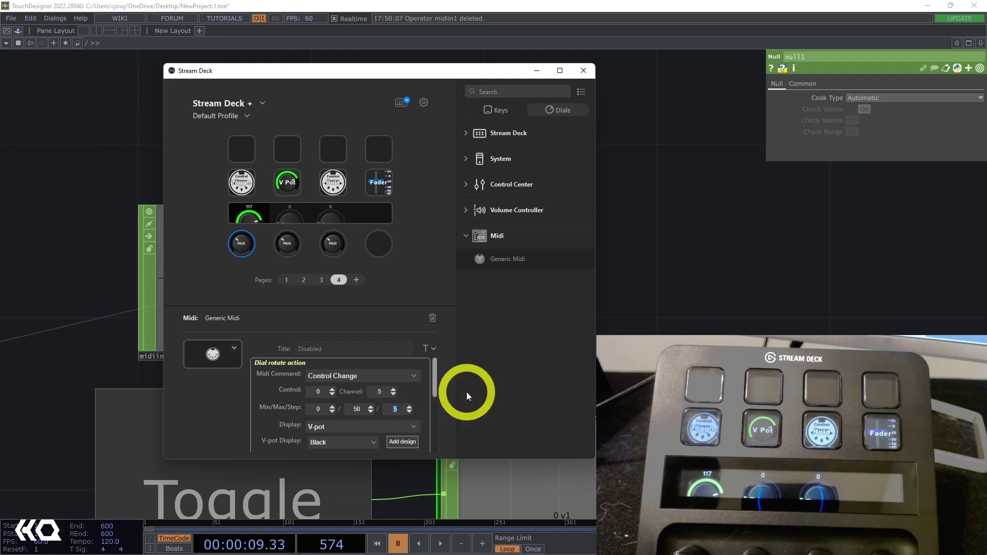
{"action": "type", "text": "1"}
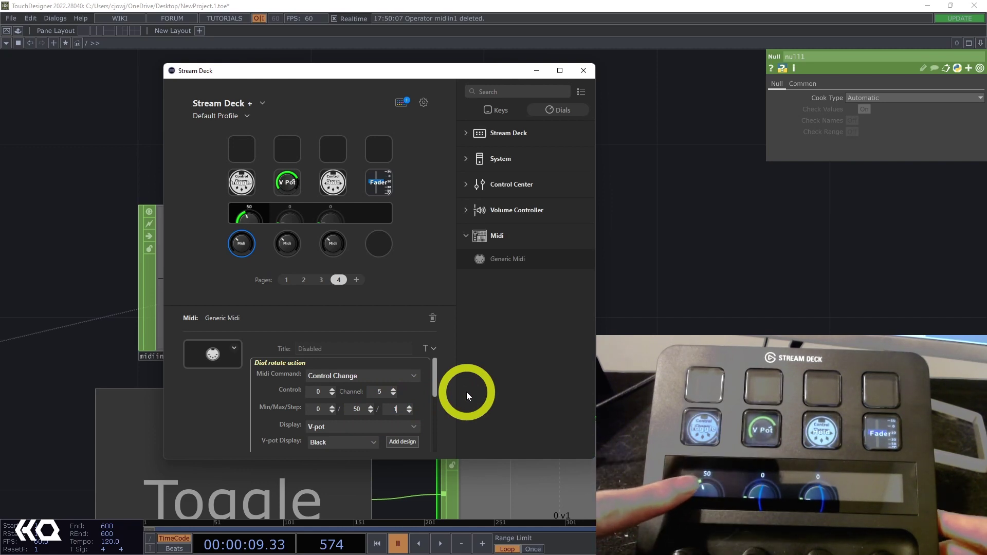
Change the second dial's display style from V-pot to Fader
{"action": "left_click", "coordinate": [285, 242]}
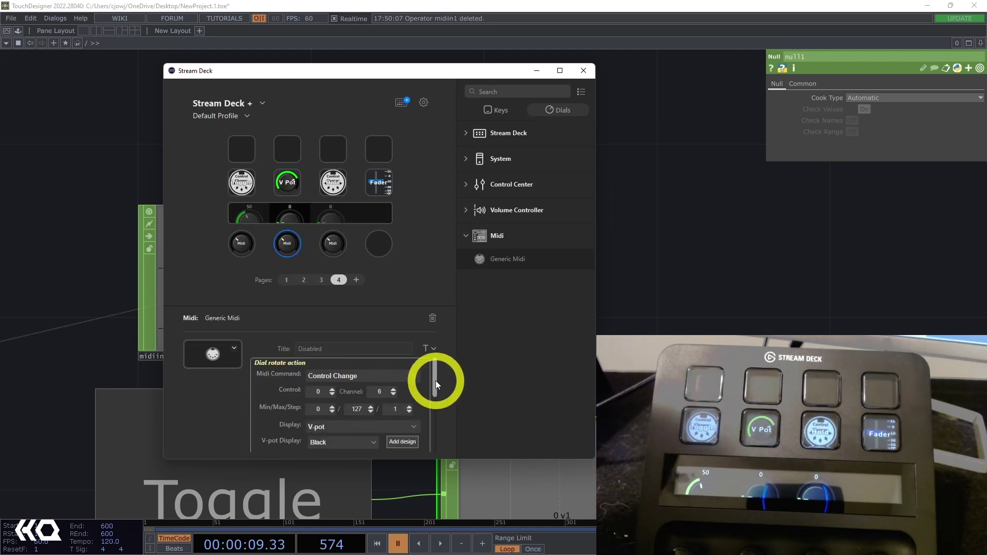
{"action": "left_click_drag", "start_coordinate": [434, 385], "coordinate": [439, 399]}
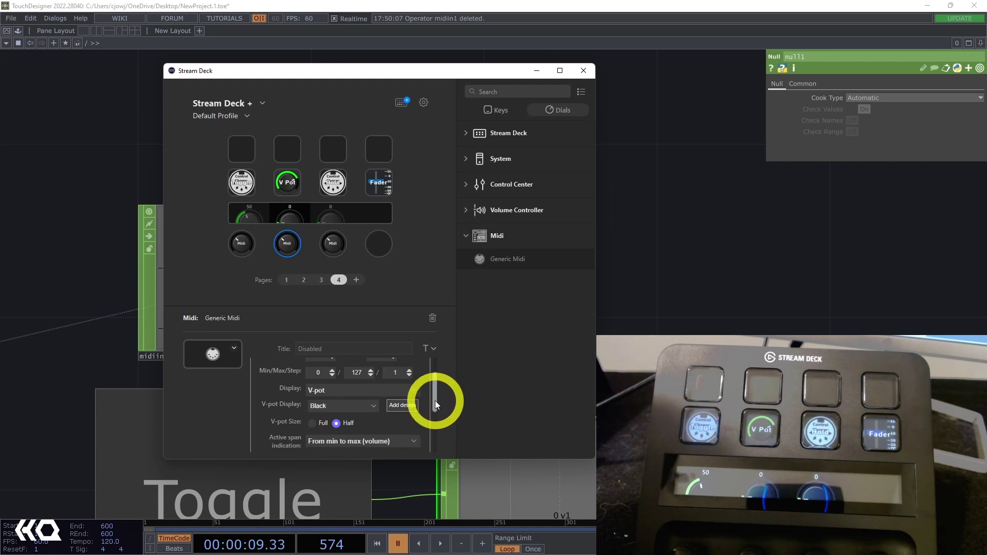
{"action": "left_click", "coordinate": [387, 394]}
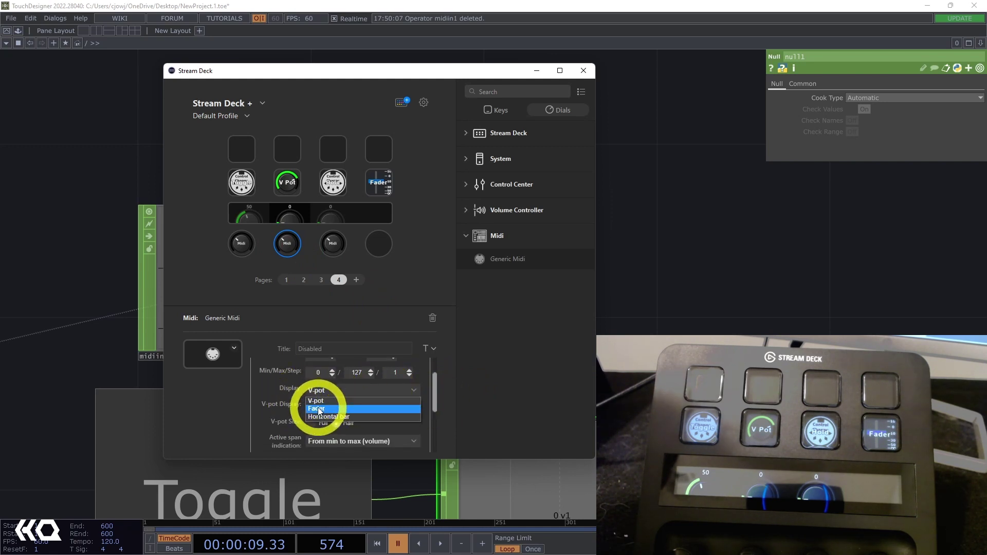
{"action": "left_click", "coordinate": [319, 409]}
Change the third dial's display style to Horizontal bar
{"action": "left_click", "coordinate": [333, 242]}
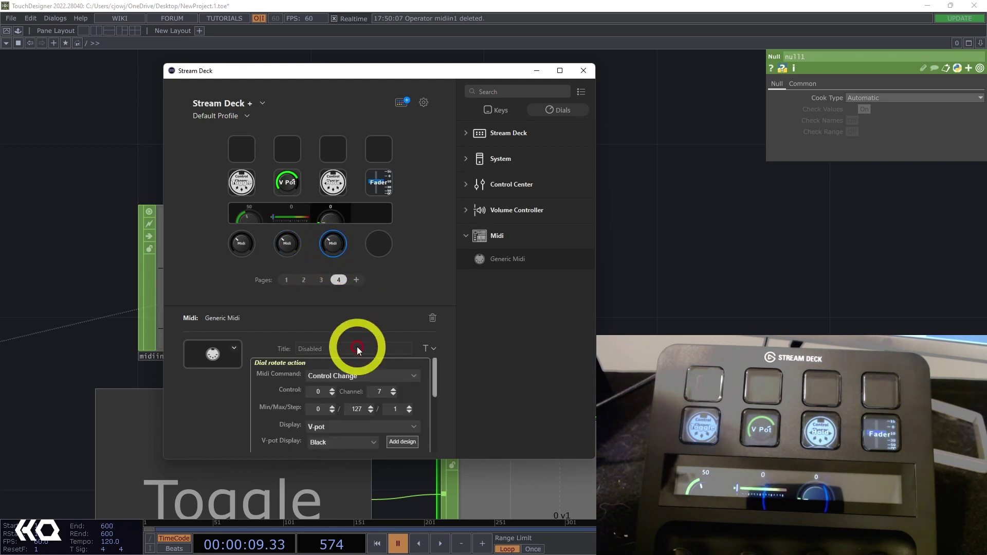
{"action": "scroll", "coordinate": [349, 403], "scroll_direction": "down", "scroll_amount": 1}
{"action": "left_click", "coordinate": [338, 396]}
{"action": "left_click", "coordinate": [337, 421]}
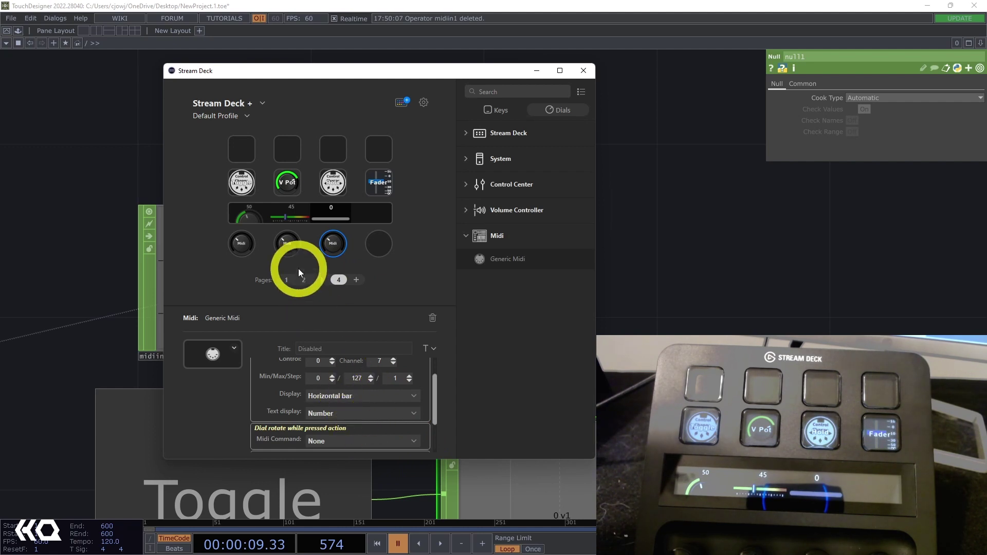
Try different V-pot display designs on the first dial and settle on Scrub Wheel
{"action": "left_click", "coordinate": [241, 243]}
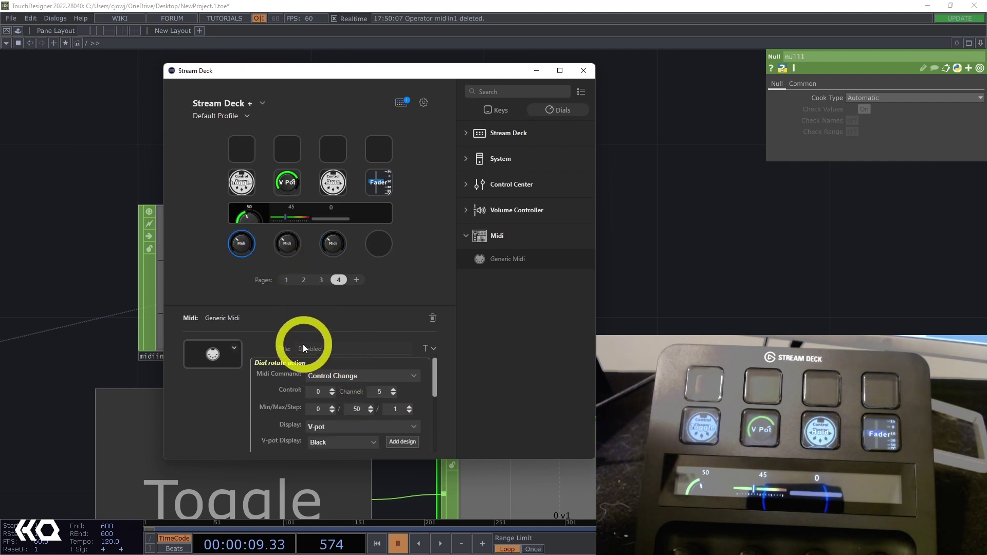
{"action": "scroll", "coordinate": [420, 394], "scroll_direction": "down", "scroll_amount": 1}
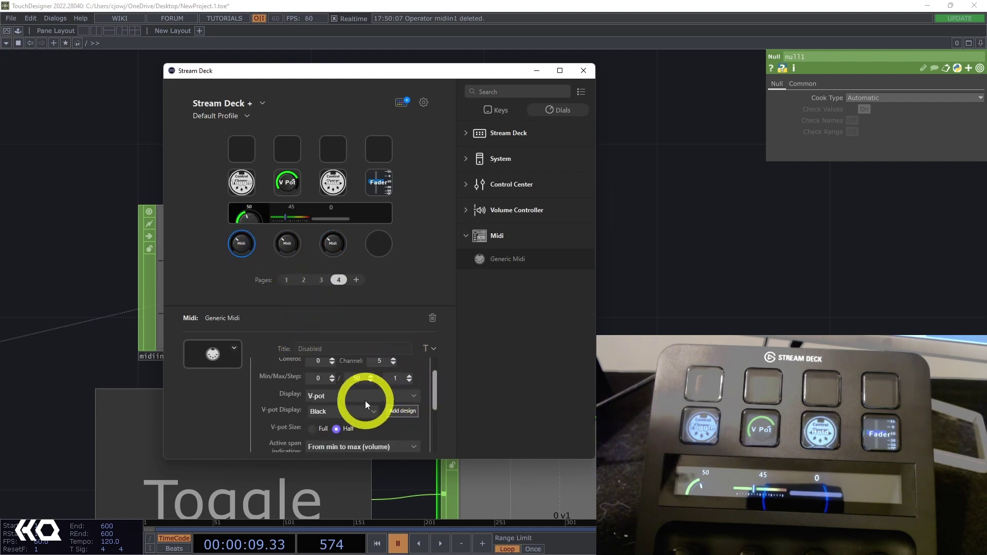
{"action": "left_click", "coordinate": [358, 414]}
{"action": "left_click", "coordinate": [356, 431]}
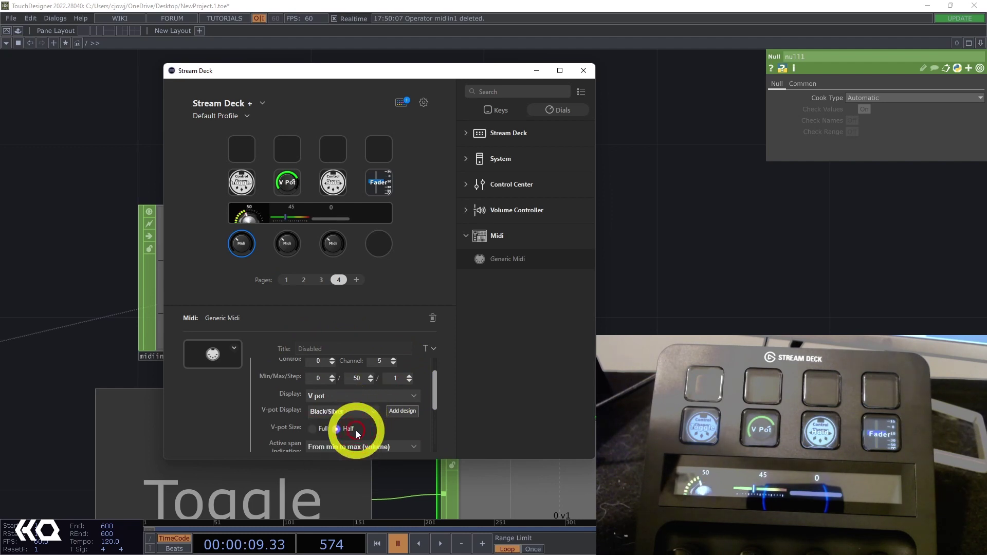
{"action": "left_click", "coordinate": [353, 410]}
{"action": "left_click", "coordinate": [339, 438]}
{"action": "left_click", "coordinate": [340, 413]}
{"action": "left_click", "coordinate": [339, 446]}
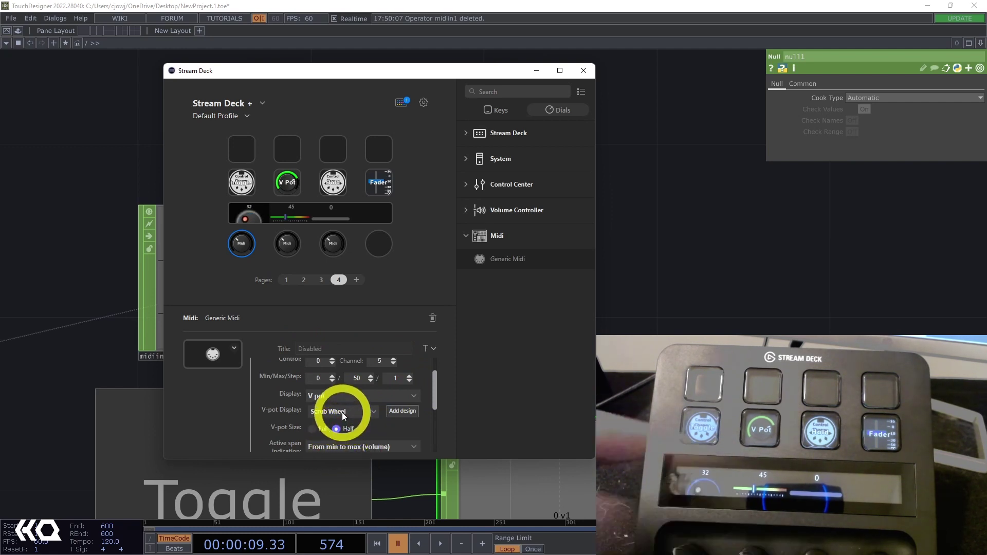
Try different fader display designs on the second dial and settle on Light
{"action": "left_click", "coordinate": [287, 244]}
{"action": "scroll", "coordinate": [372, 414], "scroll_direction": "down", "scroll_amount": 1}
{"action": "left_click", "coordinate": [362, 380]}
{"action": "left_click", "coordinate": [334, 393]}
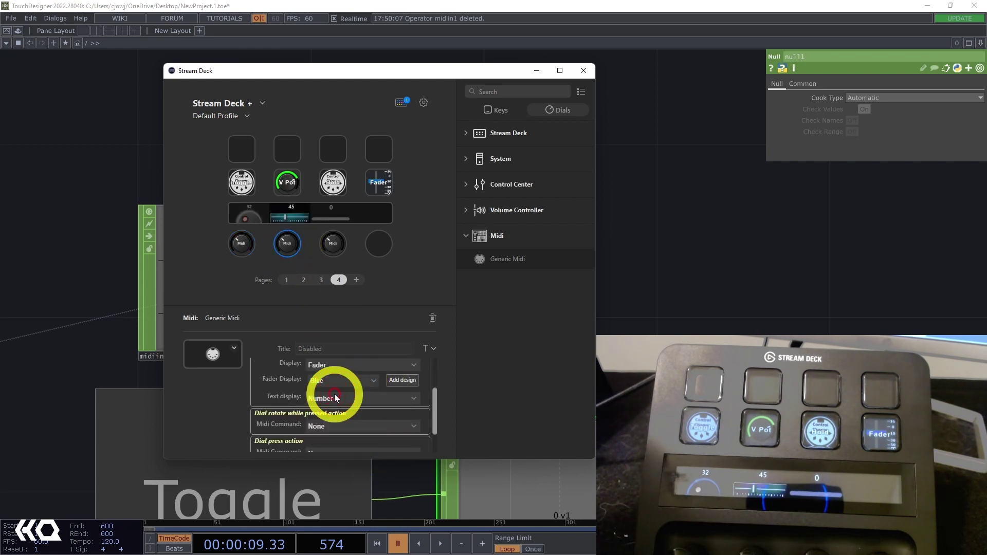
{"action": "left_click", "coordinate": [331, 380]}
{"action": "left_click", "coordinate": [331, 417]}
{"action": "left_click", "coordinate": [353, 386]}
{"action": "left_click", "coordinate": [354, 430]}
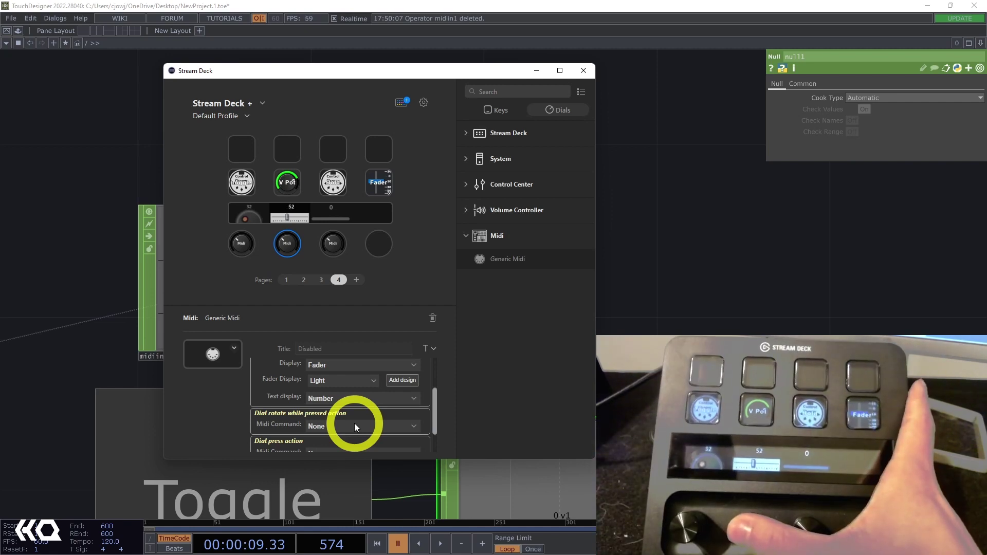
Set the second dial's press action to the Note On/Off MIDI command
{"action": "scroll", "coordinate": [347, 420], "scroll_direction": "down", "scroll_amount": 2}
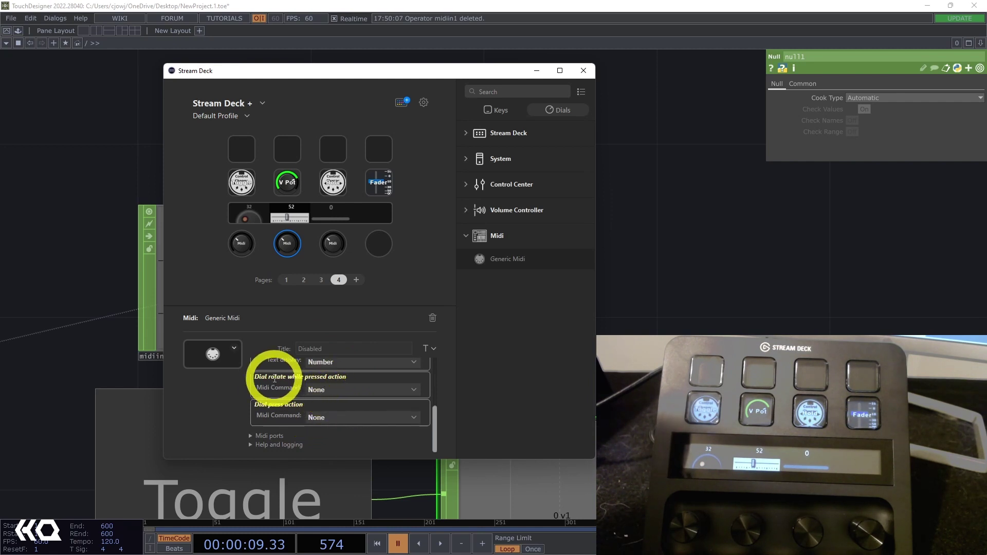
{"action": "left_click", "coordinate": [322, 417]}
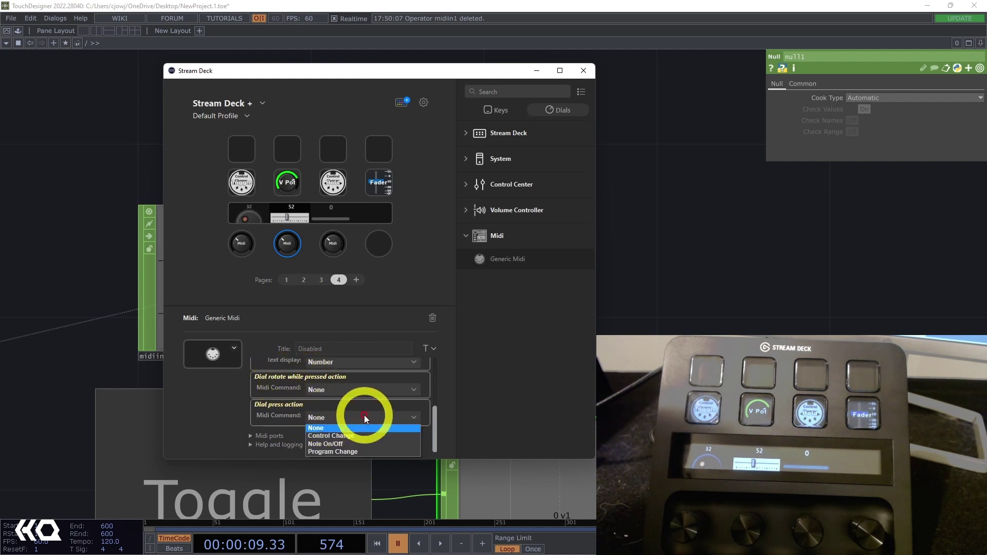
{"action": "left_click", "coordinate": [348, 444]}
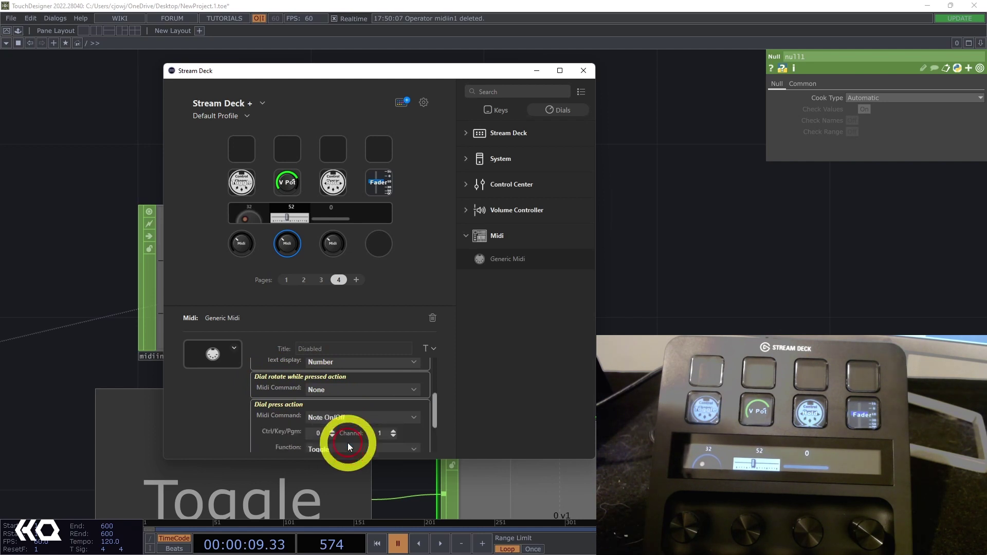
Switch to TouchDesigner to check the MIDI In CHOP's channels, placing the Stream Deck window clear of the midiin1 node
{"action": "left_click", "coordinate": [586, 379]}
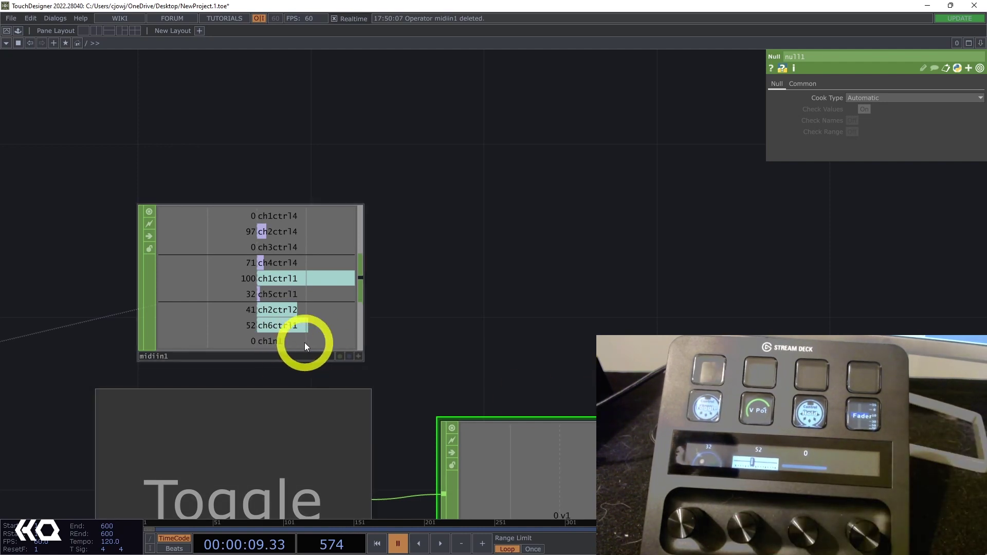
{"action": "key", "text": "alt+Tab"}
{"action": "left_click_drag", "start_coordinate": [422, 75], "coordinate": [767, 45]}
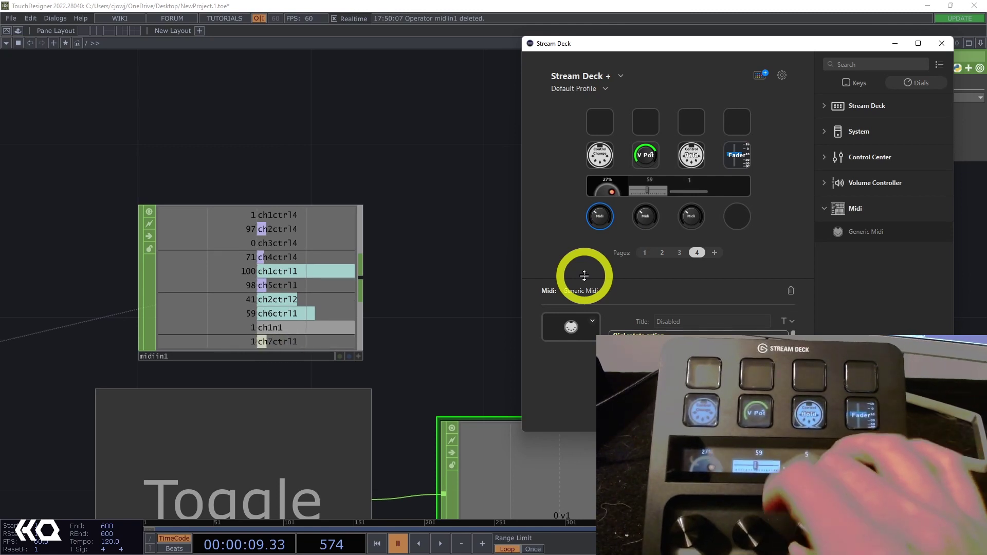
Return to the TouchDesigner network and delete the Toggle button and its connected Null CHOP
{"action": "left_click", "coordinate": [414, 303]}
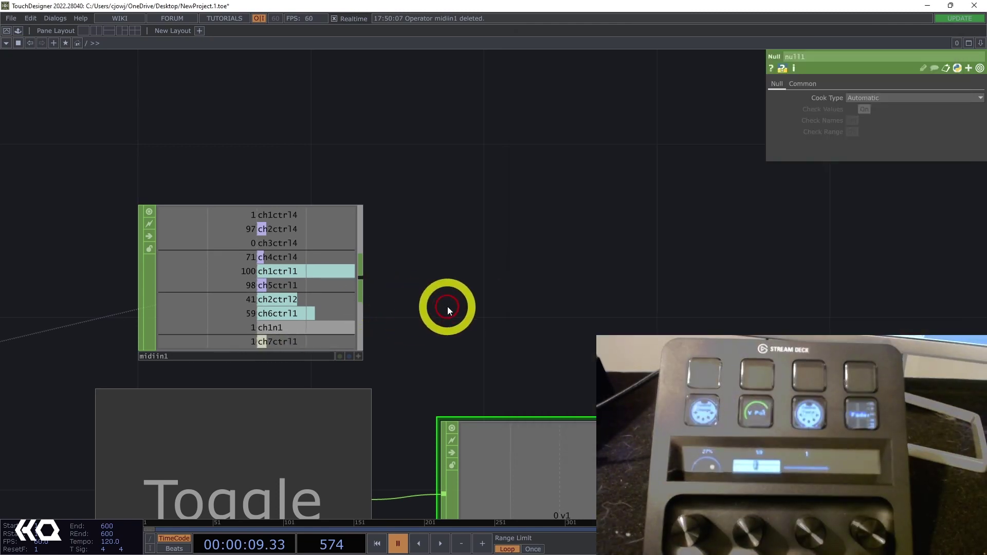
{"action": "scroll", "coordinate": [554, 328], "scroll_direction": "down", "scroll_amount": 5}
{"action": "left_click_drag", "start_coordinate": [571, 418], "coordinate": [363, 359]}
{"action": "key", "text": "Delete"}
{"action": "scroll", "coordinate": [430, 308], "scroll_direction": "up", "scroll_amount": 5}
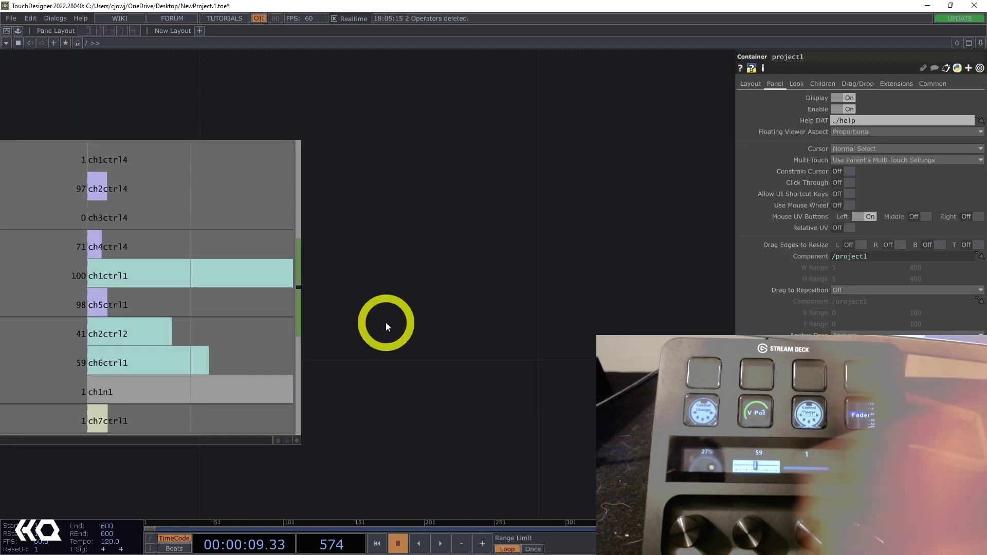
{"action": "scroll", "coordinate": [386, 323], "scroll_direction": "down", "scroll_amount": 2}
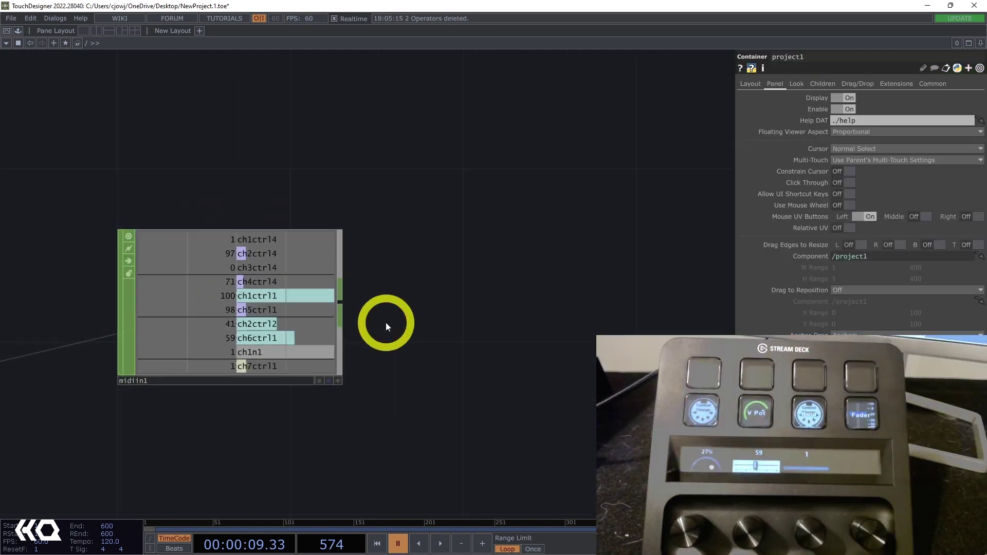
Add a Select CHOP fed by the output of the MIDI In CHOP
{"action": "double_click", "coordinate": [343, 307]}
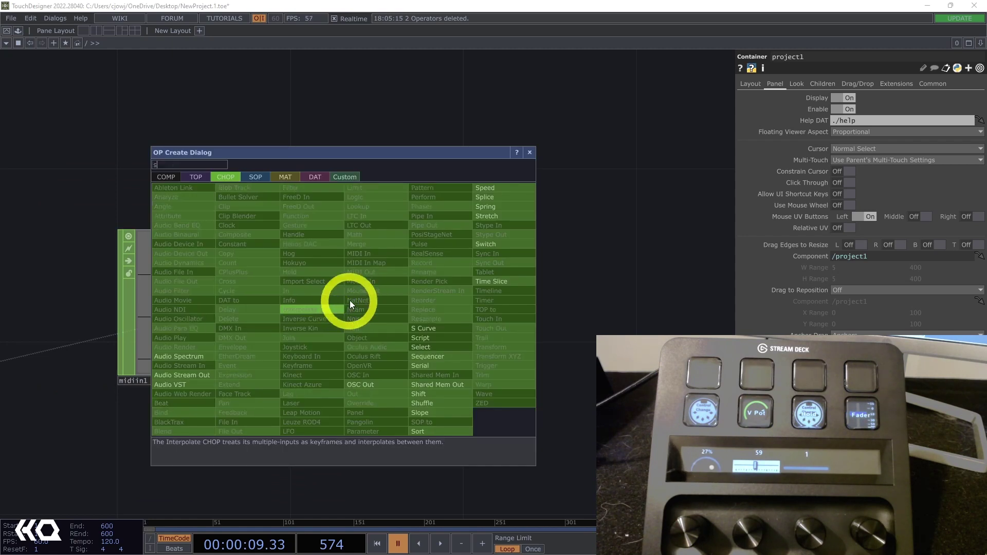
{"action": "left_click", "coordinate": [428, 347]}
{"action": "left_click", "coordinate": [541, 296]}
{"action": "left_click_drag", "start_coordinate": [541, 296], "coordinate": [381, 291]}
Add a Movie File In TOP above the MIDI CHOP nodes
{"action": "double_click", "coordinate": [380, 291]}
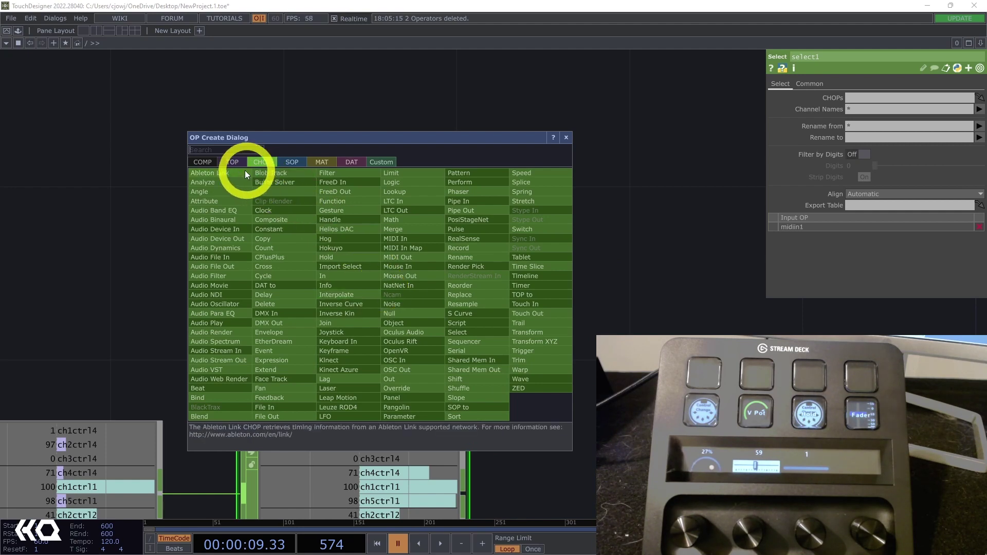
{"action": "left_click", "coordinate": [233, 163]}
{"action": "type", "text": "mov"}
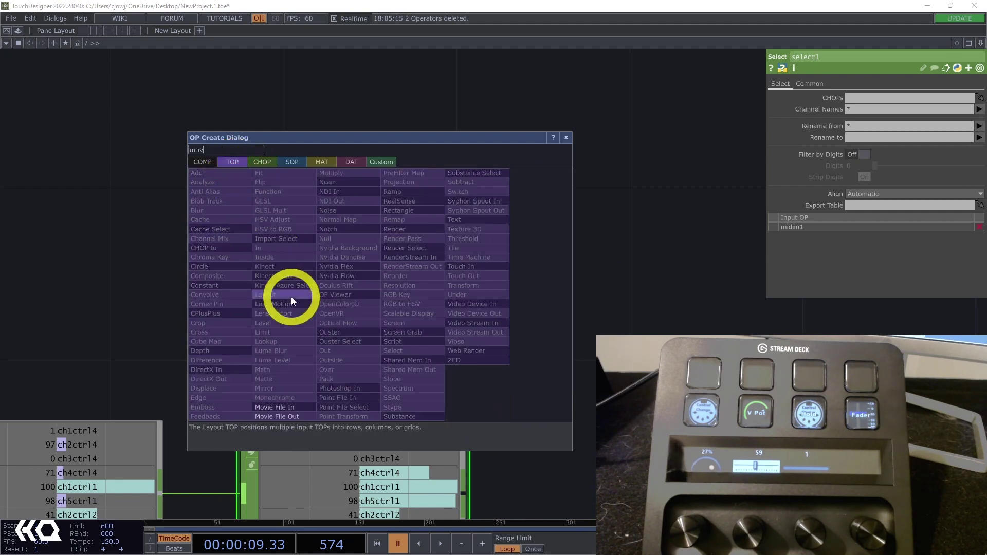
{"action": "left_click", "coordinate": [284, 406]}
{"action": "left_click", "coordinate": [385, 257]}
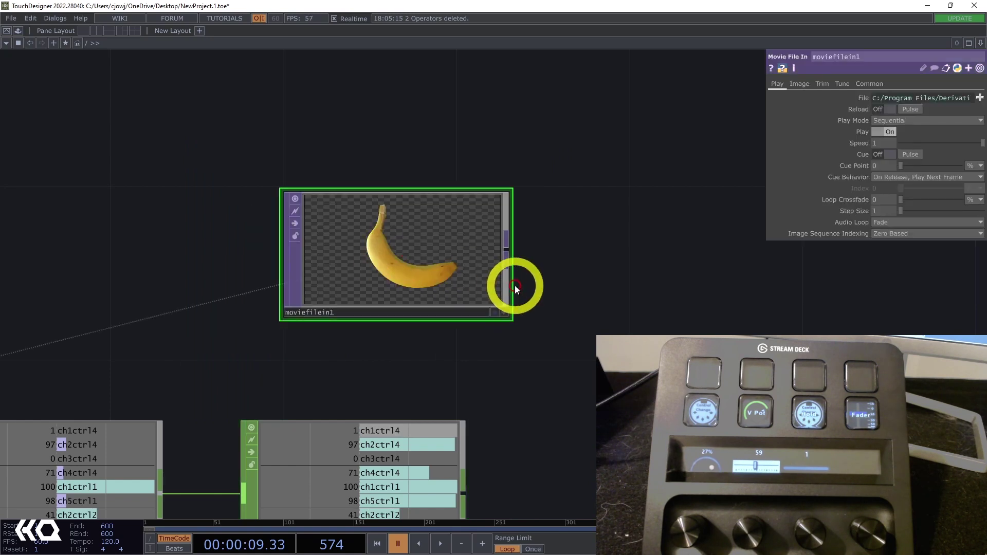
Add a Transform TOP connected to the Movie File In TOP's output
{"action": "right_click", "coordinate": [506, 252]}
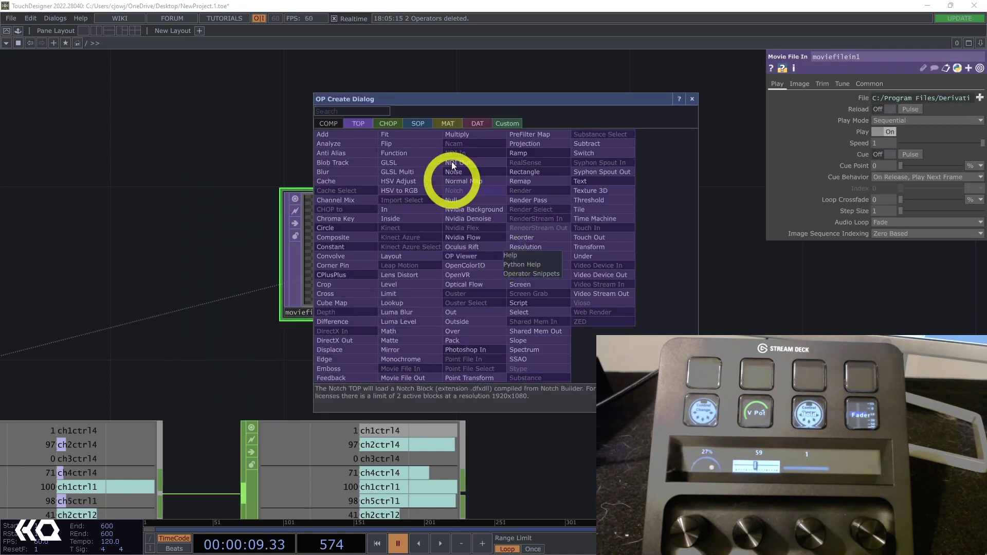
{"action": "left_click", "coordinate": [342, 110]}
{"action": "type", "text": "tra"}
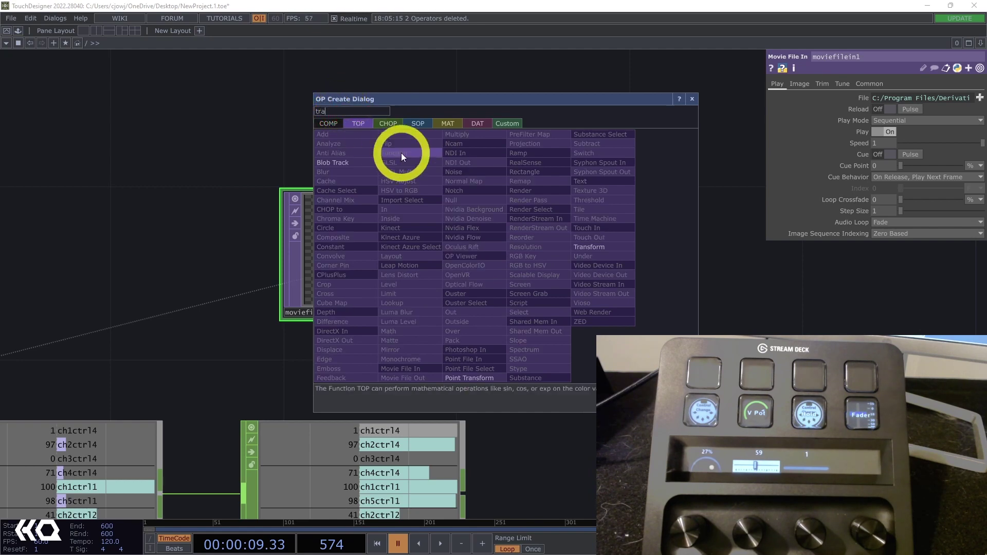
{"action": "left_click", "coordinate": [598, 245]}
{"action": "left_click", "coordinate": [639, 253]}
{"action": "left_click_drag", "start_coordinate": [684, 339], "coordinate": [472, 279]}
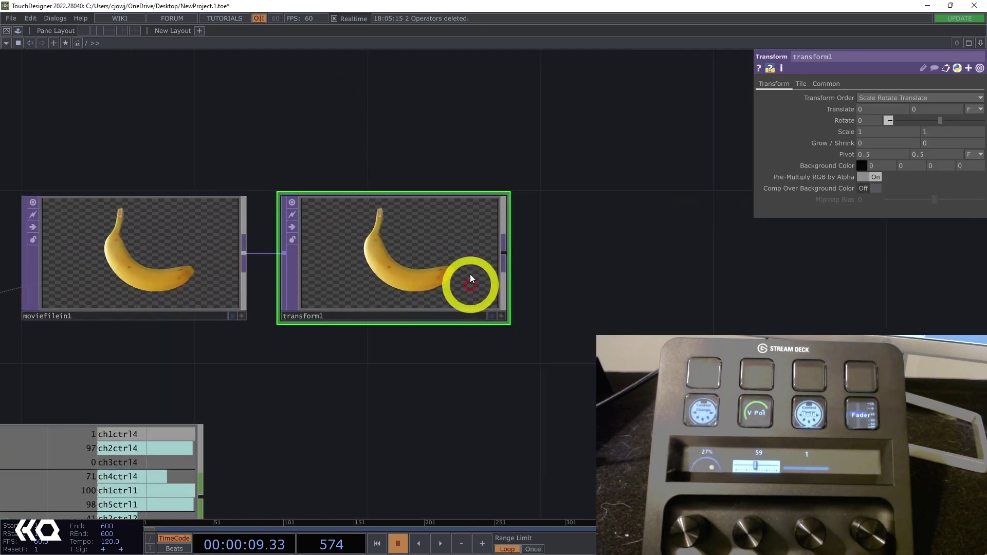
Add an HSV Adjust TOP connected to the Transform TOP's output
{"action": "right_click", "coordinate": [509, 259]}
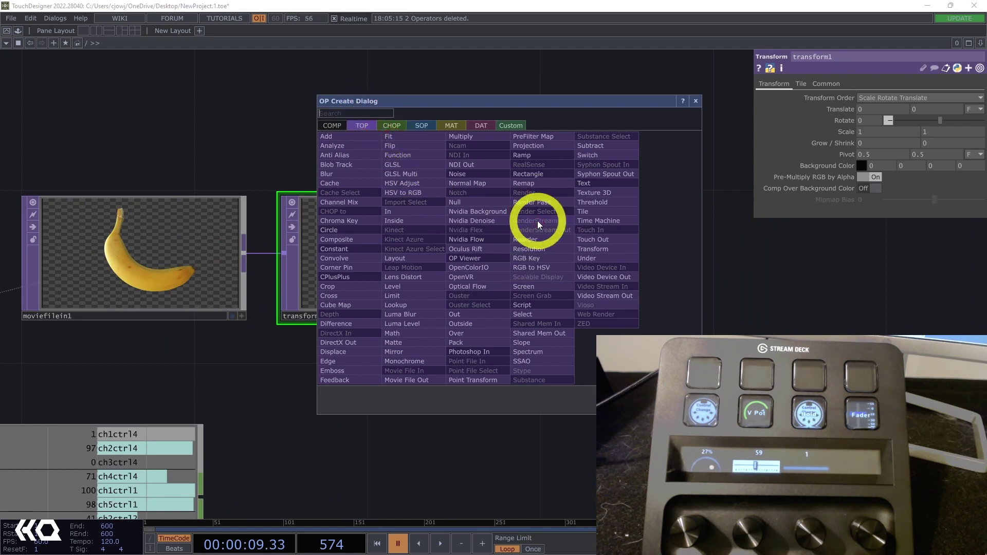
{"action": "type", "text": "h"}
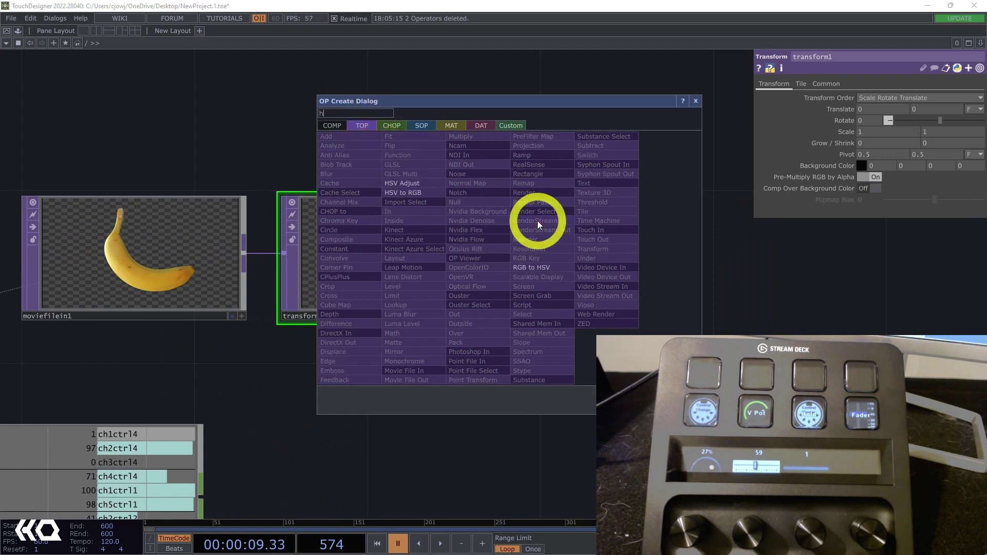
{"action": "left_click", "coordinate": [419, 183]}
{"action": "left_click", "coordinate": [663, 267]}
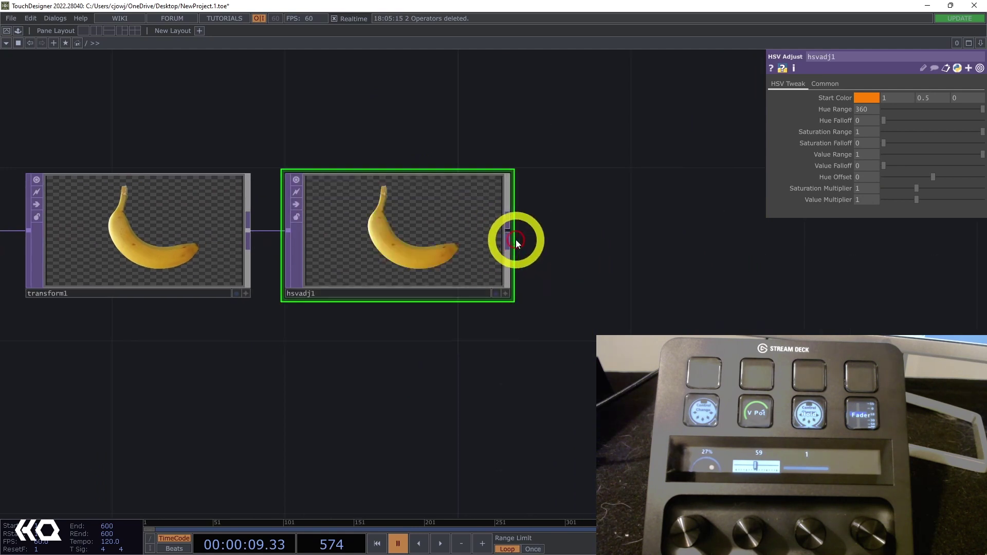
Add a Null TOP after the HSV Adjust TOP and display its image as the network background
{"action": "left_click", "coordinate": [516, 239]}
{"action": "type", "text": "null"}
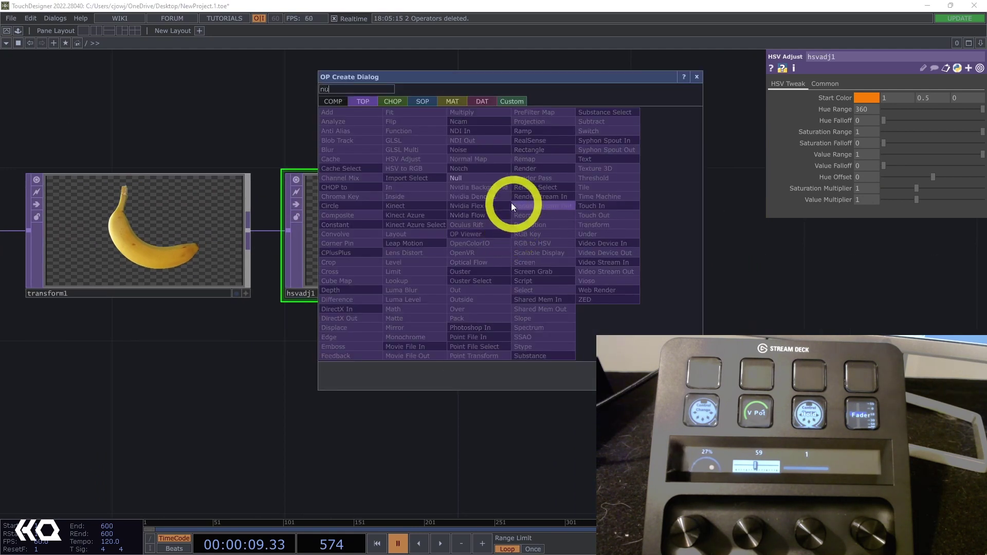
{"action": "left_click", "coordinate": [466, 177]}
{"action": "left_click", "coordinate": [724, 256]}
{"action": "scroll", "coordinate": [724, 256], "scroll_direction": "down", "scroll_amount": 5}
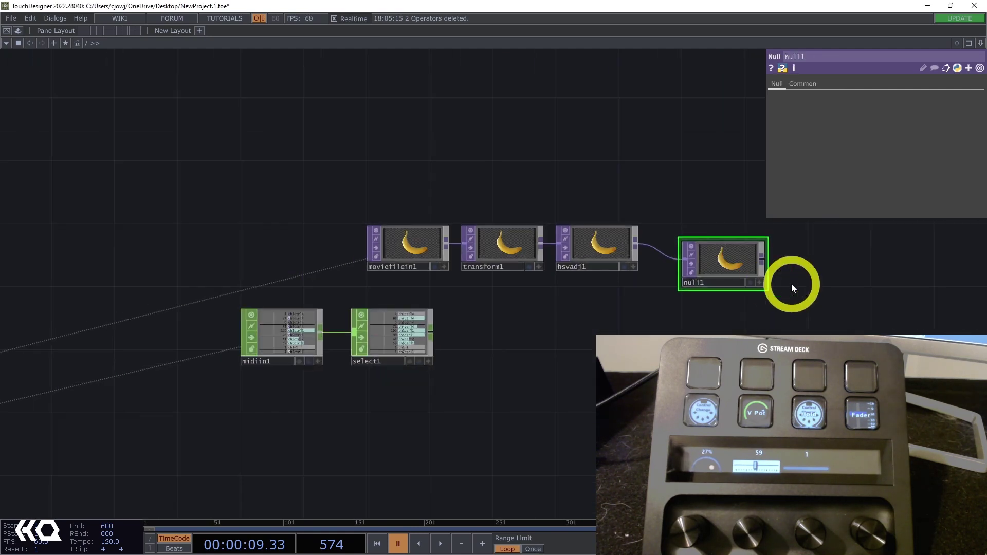
{"action": "left_click", "coordinate": [749, 282]}
{"action": "scroll", "coordinate": [784, 310], "scroll_direction": "up", "scroll_amount": 5}
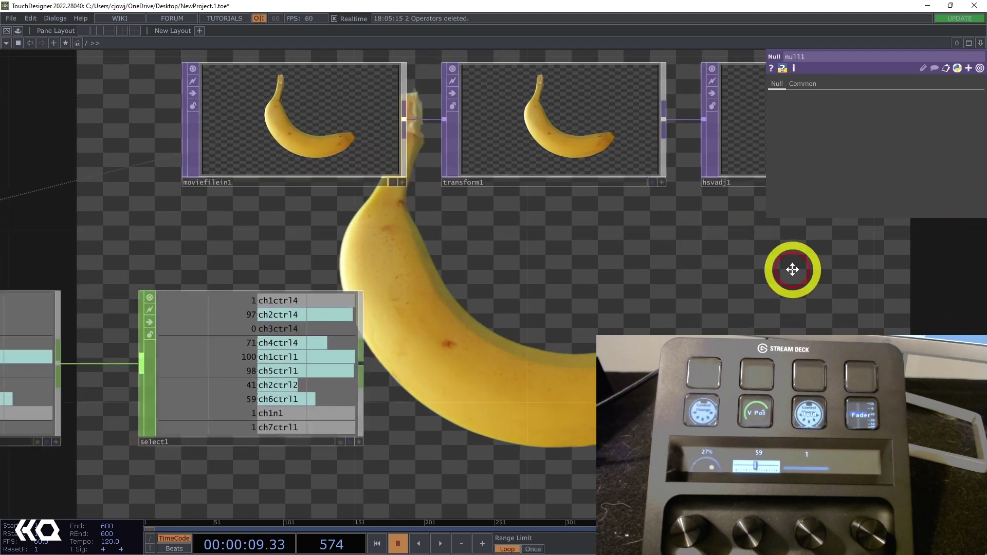
{"action": "scroll", "coordinate": [547, 286], "scroll_direction": "down", "scroll_amount": 2}
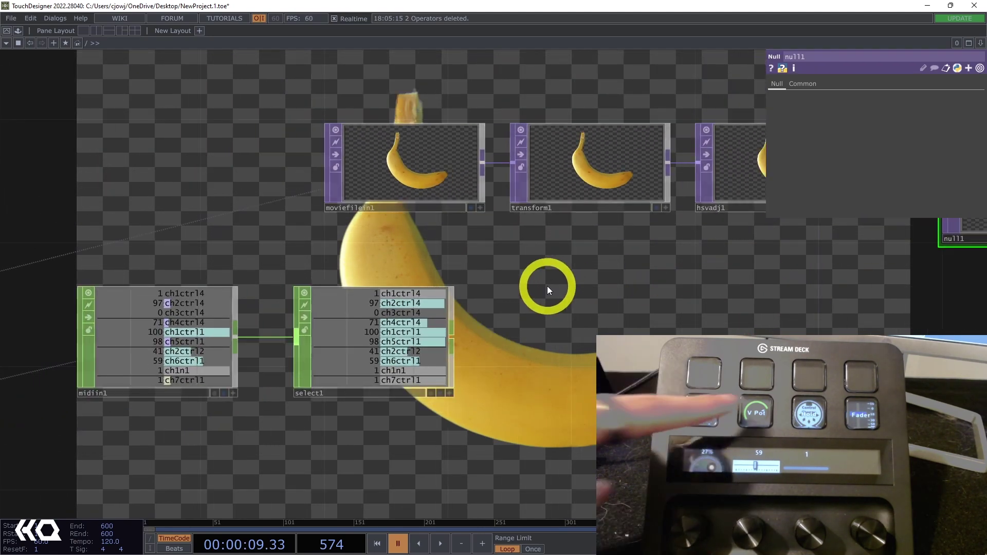
Limit the Select CHOP to the channel ch2ctrl4 and rename that channel to rot
{"action": "left_click", "coordinate": [566, 181]}
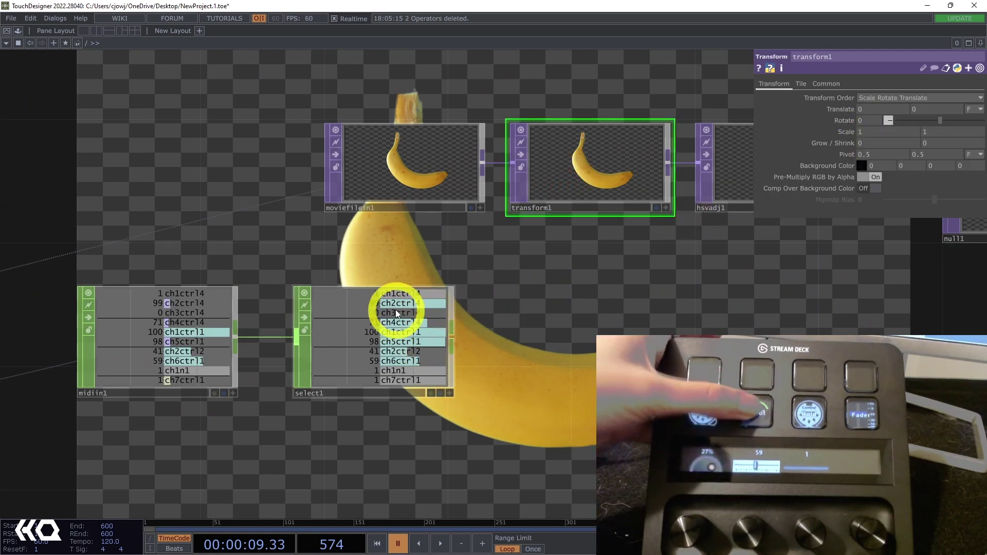
{"action": "scroll", "coordinate": [393, 309], "scroll_direction": "up", "scroll_amount": 4}
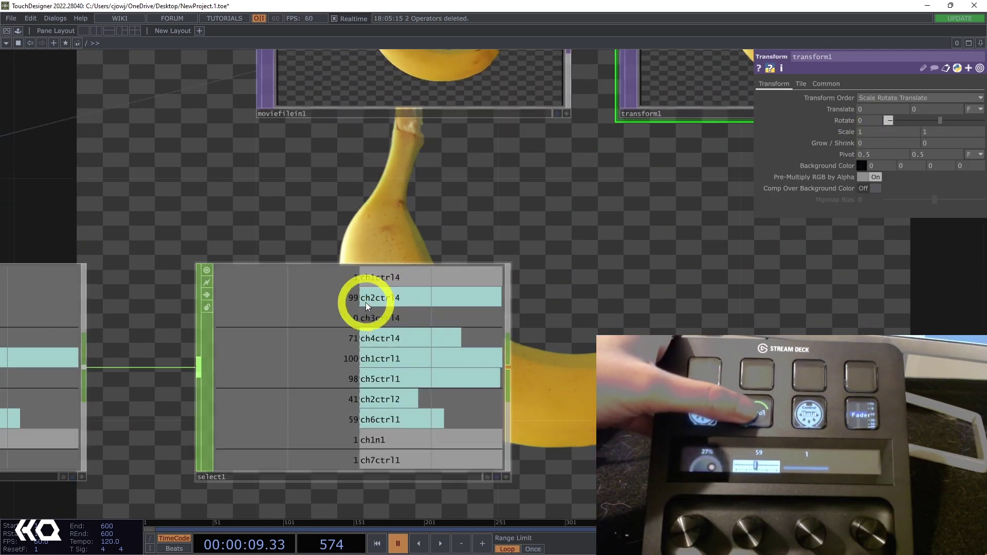
{"action": "left_click", "coordinate": [405, 301]}
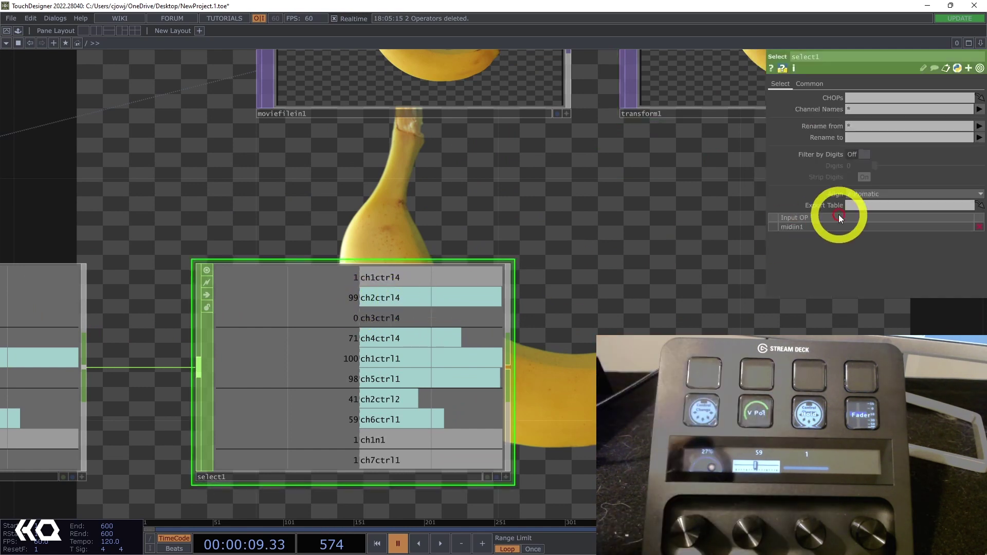
{"action": "left_click", "coordinate": [855, 109]}
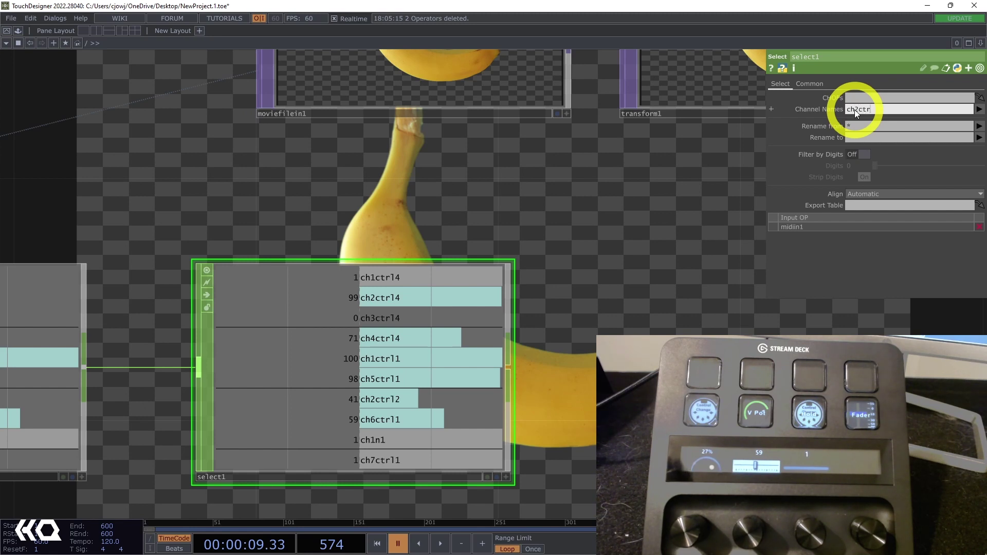
{"action": "type", "text": "ch2ctrl4"}
{"action": "key", "text": "Return"}
{"action": "left_click", "coordinate": [871, 109]}
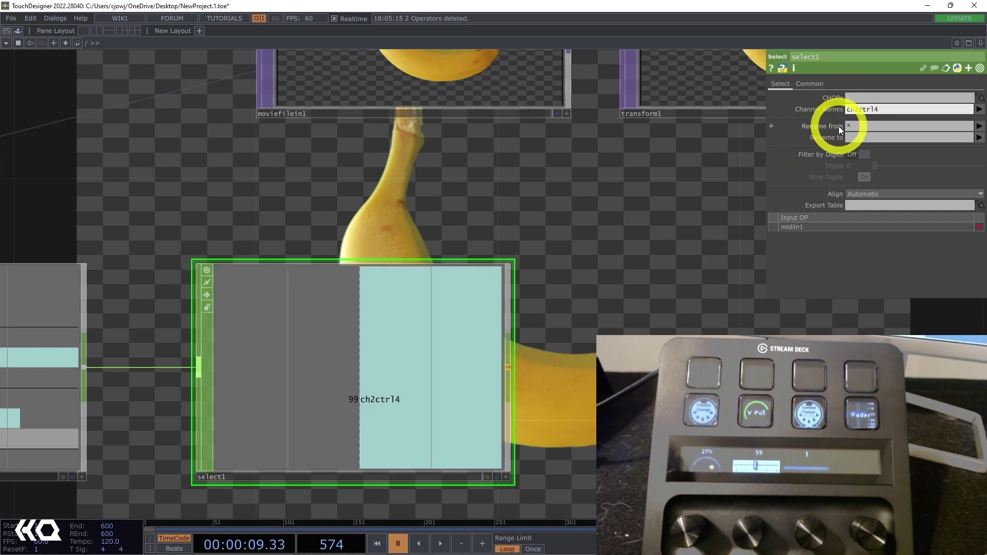
{"action": "left_click", "coordinate": [873, 139]}
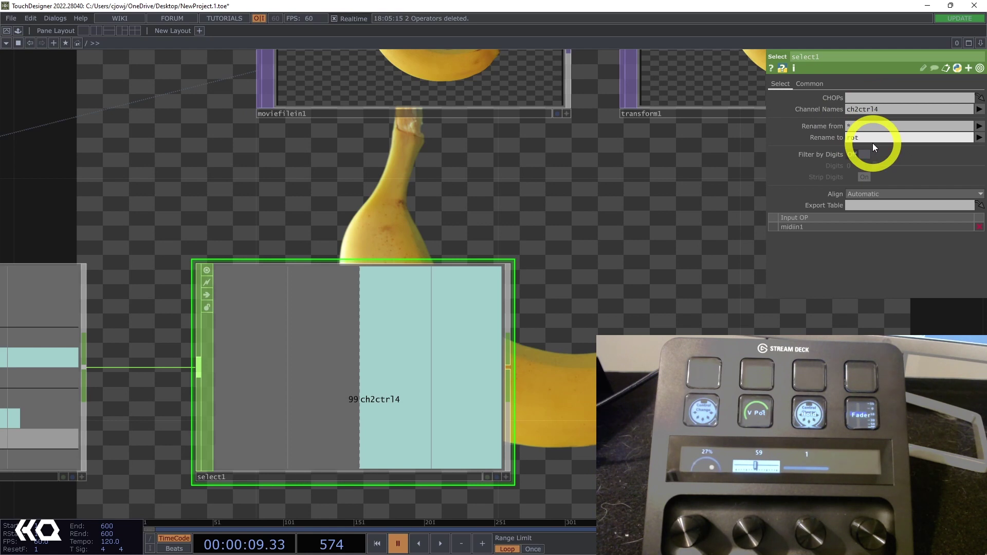
Add a Math CHOP connected to the Select CHOP's output
{"action": "right_click", "coordinate": [510, 370]}
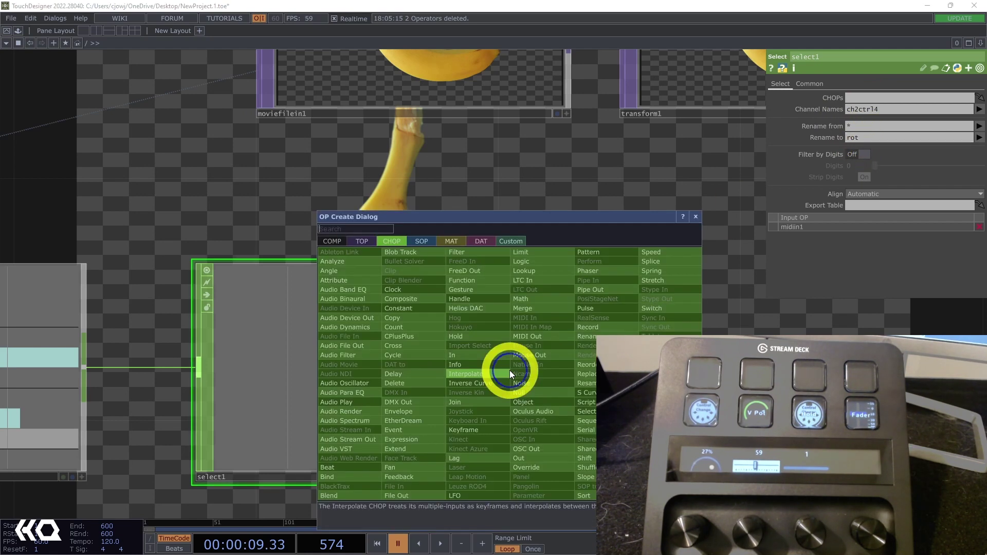
{"action": "left_click", "coordinate": [522, 298]}
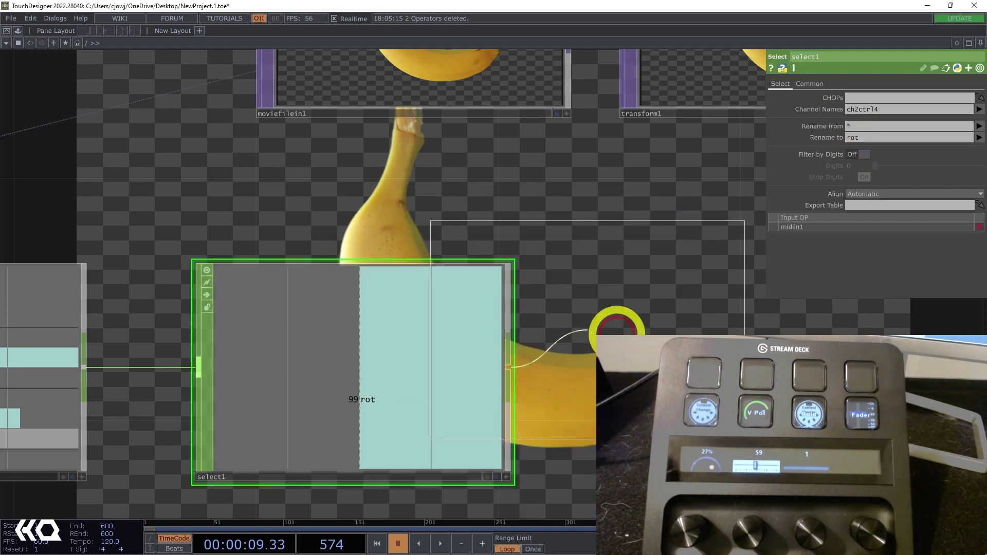
{"action": "left_click", "coordinate": [586, 243]}
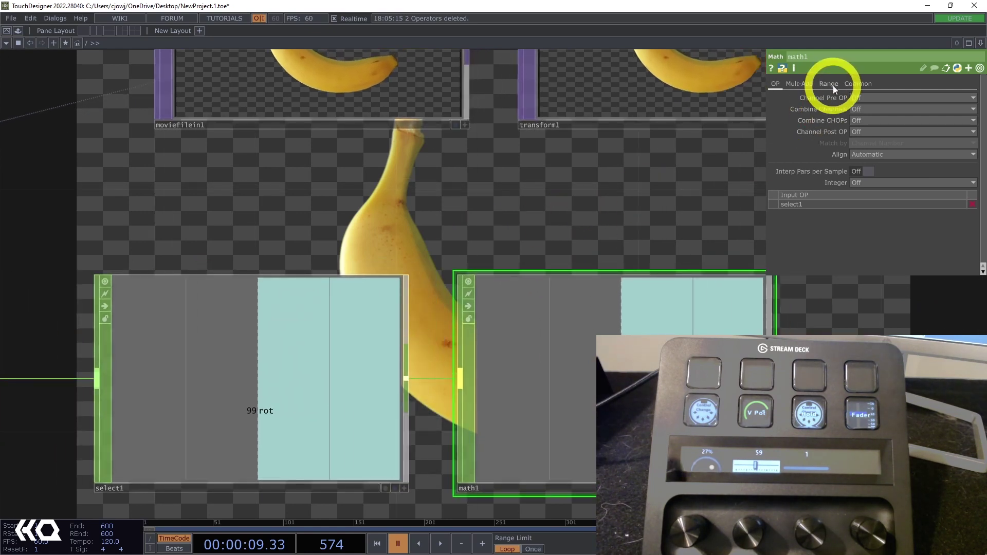
Set the upper value of the Math CHOP's From Range to 127
{"action": "left_click", "coordinate": [831, 85]}
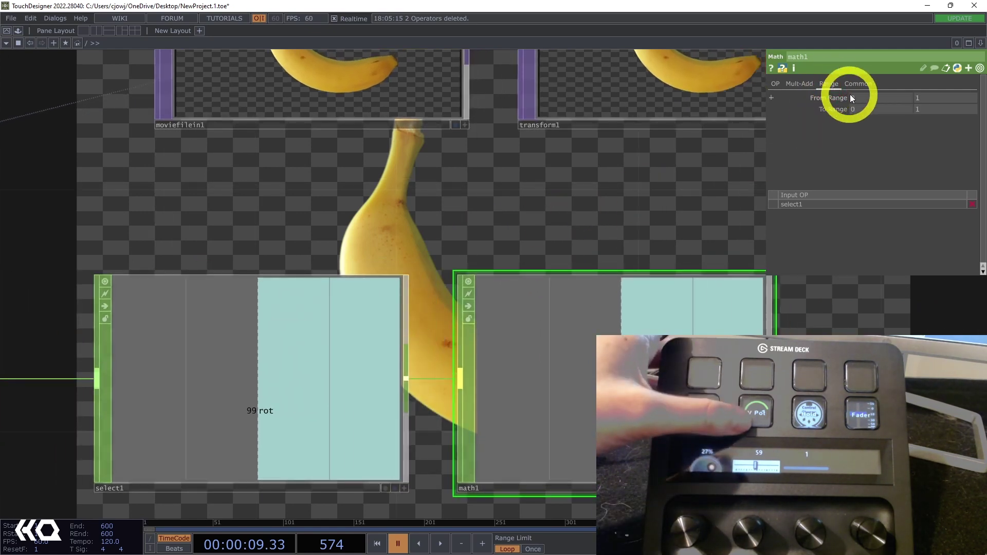
{"action": "left_click", "coordinate": [927, 97]}
{"action": "type", "text": "127"}
{"action": "key", "text": "Return"}
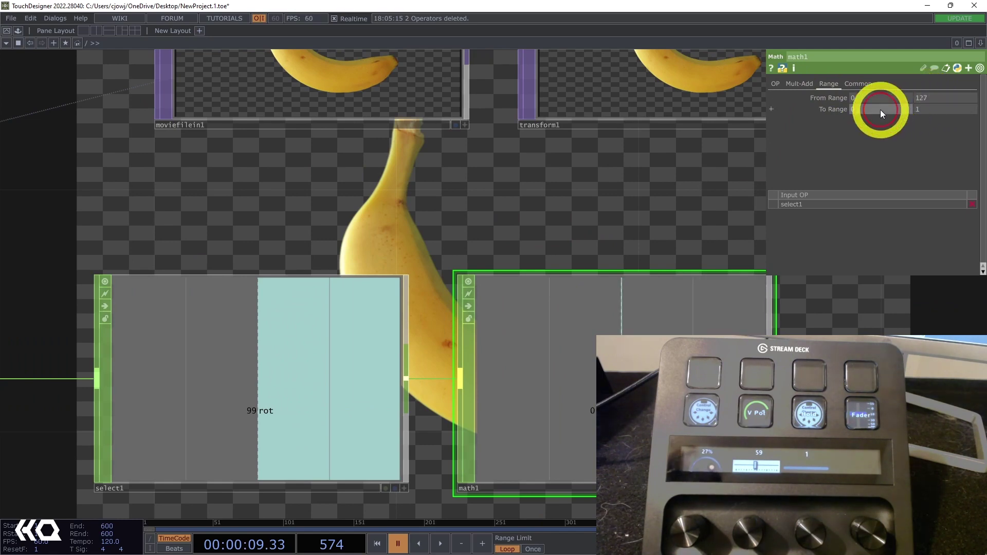
Check the Transform TOP's Rotate range and set the Math CHOP's To Range to -360 through 360
{"action": "scroll", "coordinate": [621, 159], "scroll_direction": "down", "scroll_amount": 4}
{"action": "left_click", "coordinate": [540, 163]}
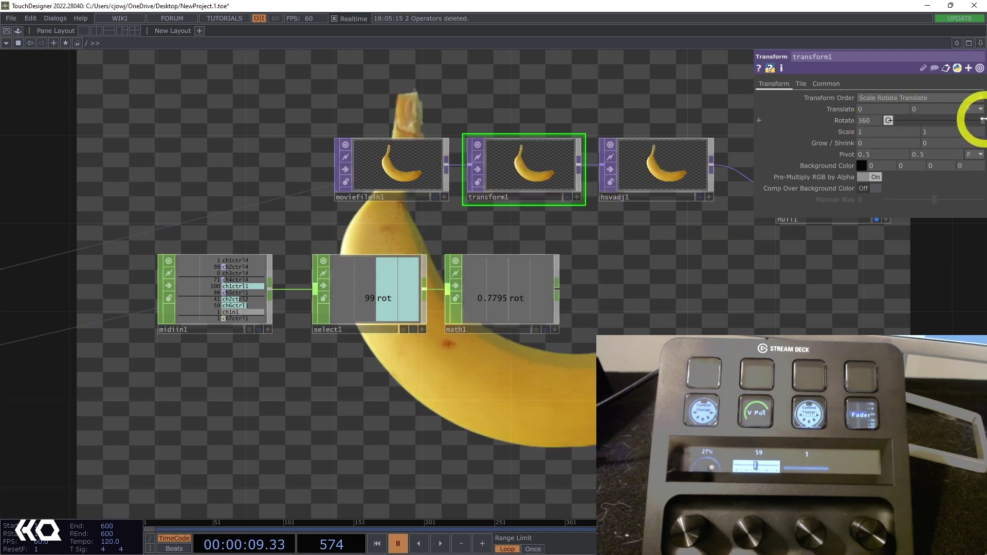
{"action": "left_click", "coordinate": [546, 272]}
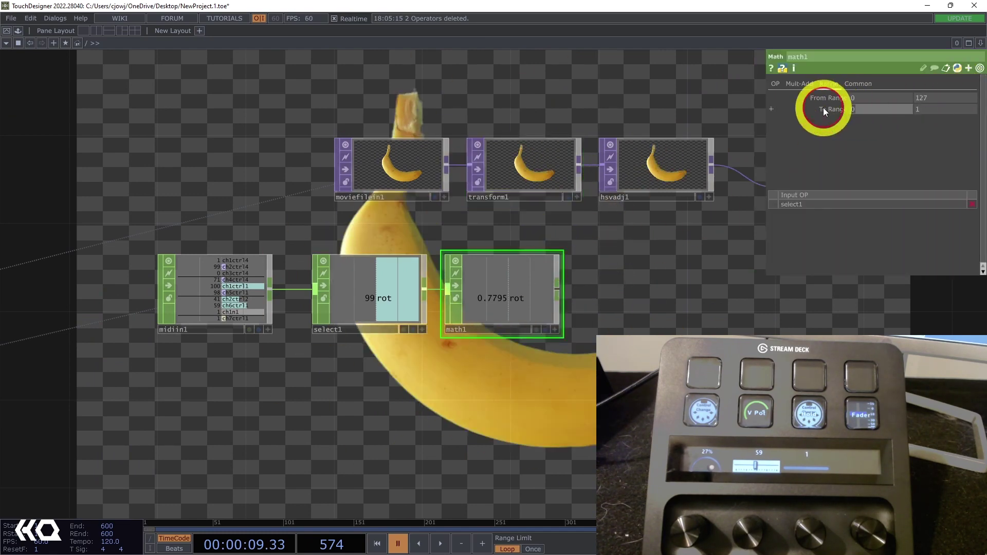
{"action": "type", "text": "-360"}
{"action": "key", "text": "Tab"}
{"action": "type", "text": "360"}
{"action": "left_click", "coordinate": [723, 295]}
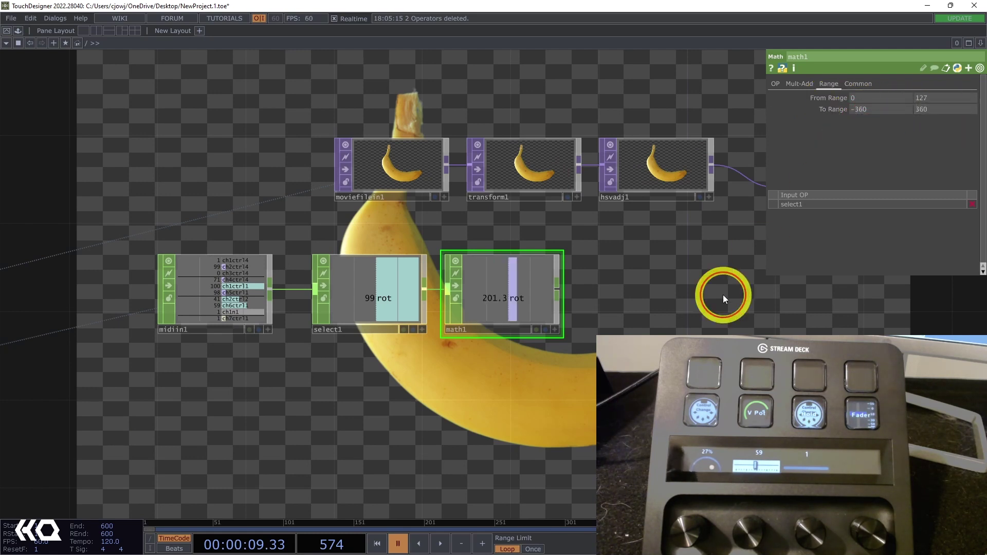
Add a Null CHOP after the Math CHOP and export its rot channel to the Transform TOP's Rotate parameter
{"action": "right_click", "coordinate": [557, 291]}
{"action": "type", "text": "nu"}
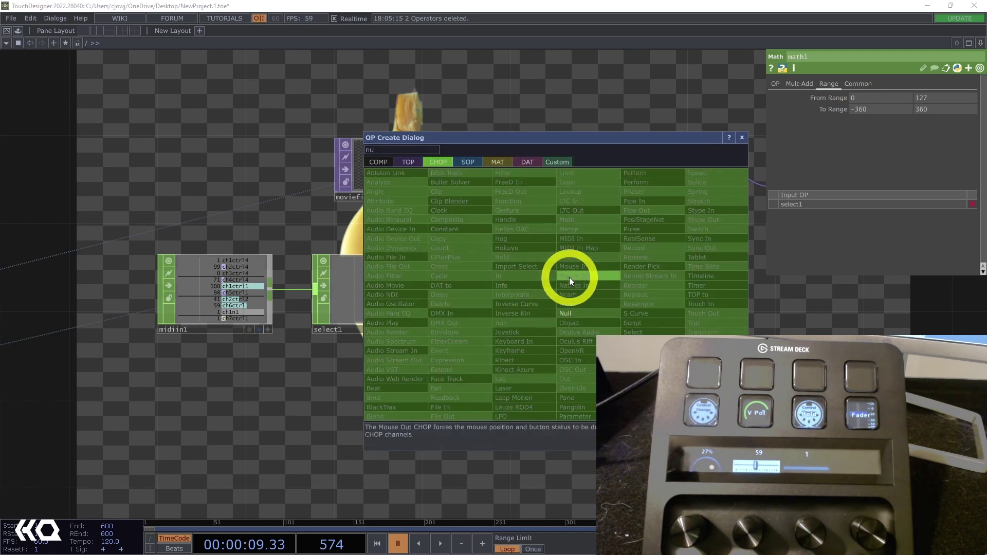
{"action": "left_click", "coordinate": [570, 313]}
{"action": "left_click", "coordinate": [658, 291]}
{"action": "left_click", "coordinate": [522, 192]}
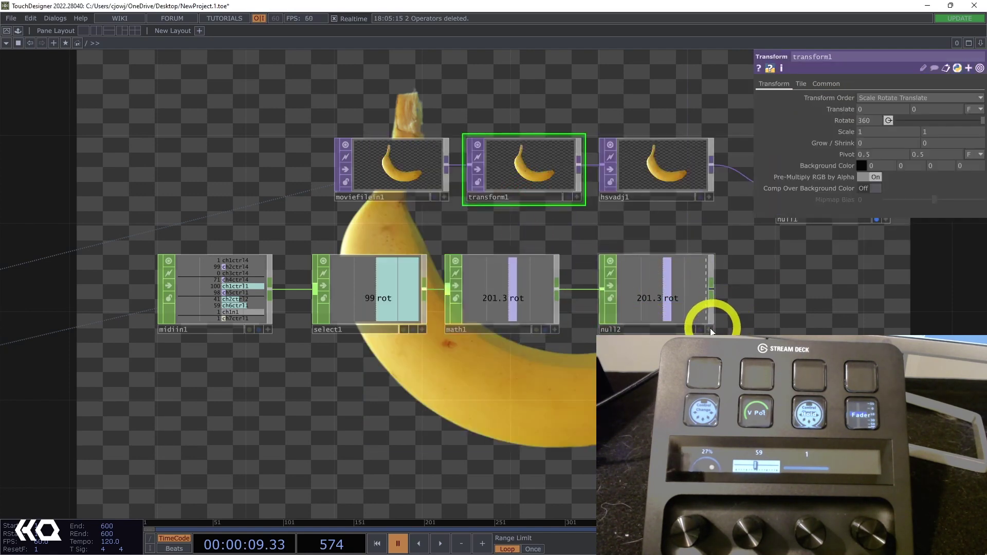
{"action": "left_click_drag", "start_coordinate": [658, 294], "coordinate": [869, 120]}
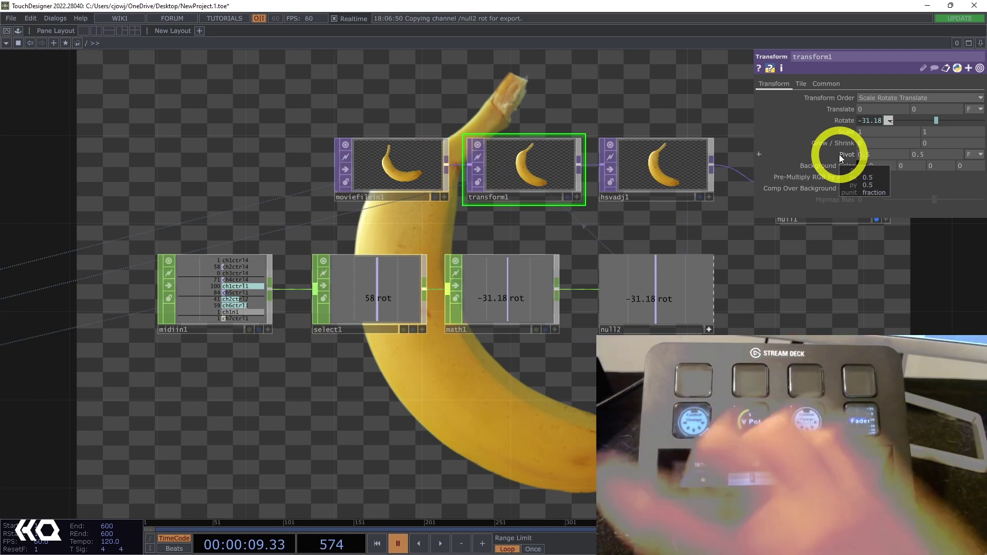
Duplicate the Select and Math CHOPs and place the copies below the originals
{"action": "left_click", "coordinate": [395, 302]}
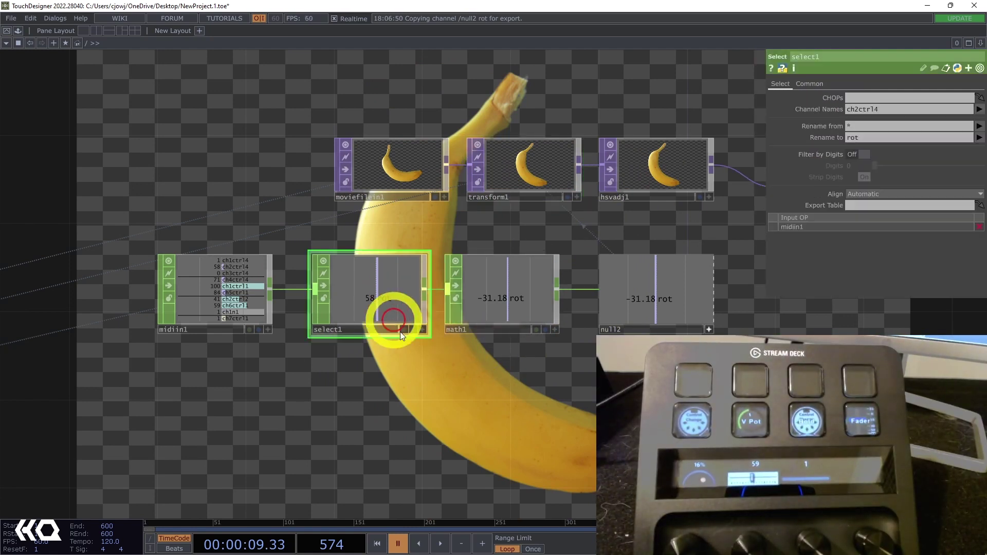
{"action": "left_click_drag", "start_coordinate": [369, 292], "coordinate": [366, 287]}
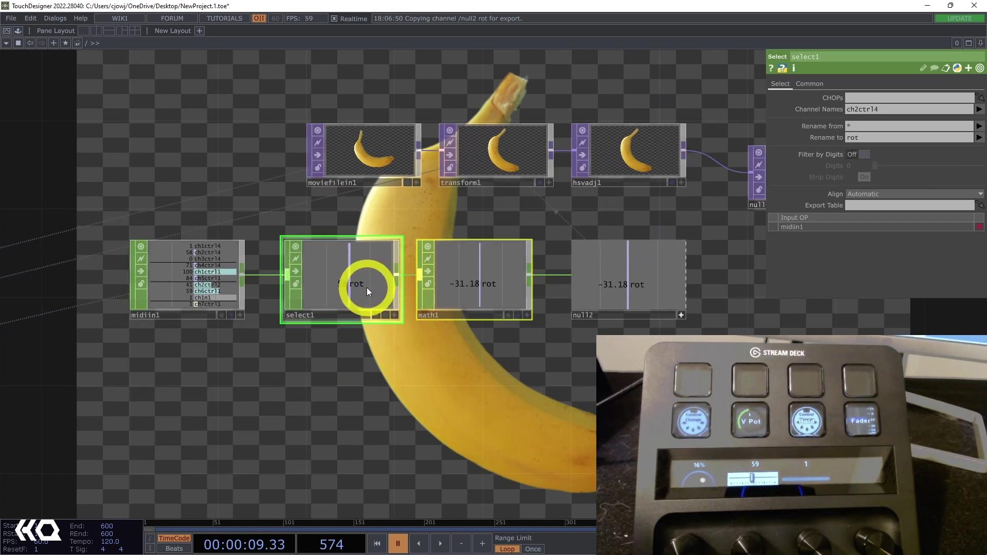
{"action": "key", "text": "ctrl+c"}
{"action": "key", "text": "ctrl+v"}
{"action": "left_click", "coordinate": [317, 405]}
Set the copied Select CHOP's channel name to ch5ctrl1
{"action": "scroll", "coordinate": [211, 412], "scroll_direction": "up", "scroll_amount": 6}
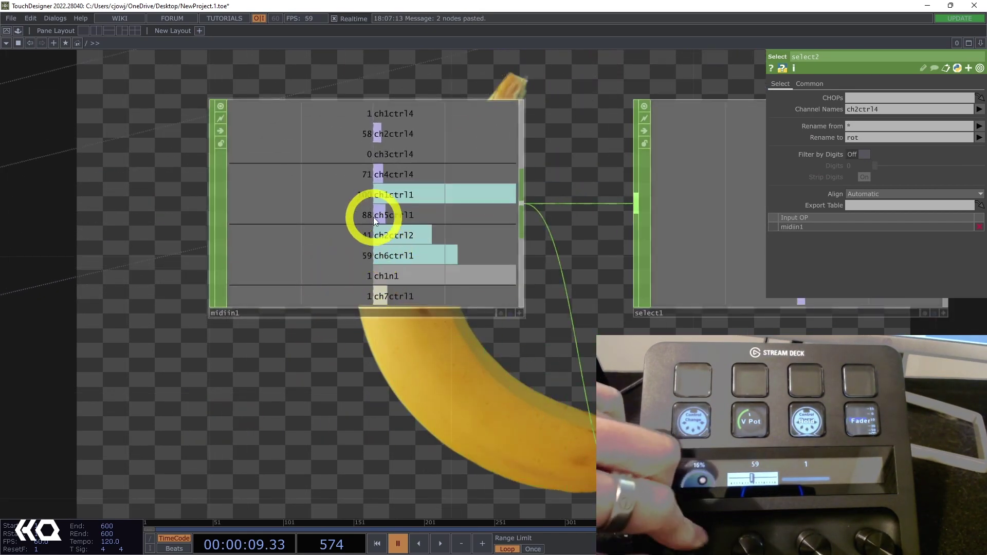
{"action": "left_click_drag", "start_coordinate": [443, 400], "coordinate": [351, 374]}
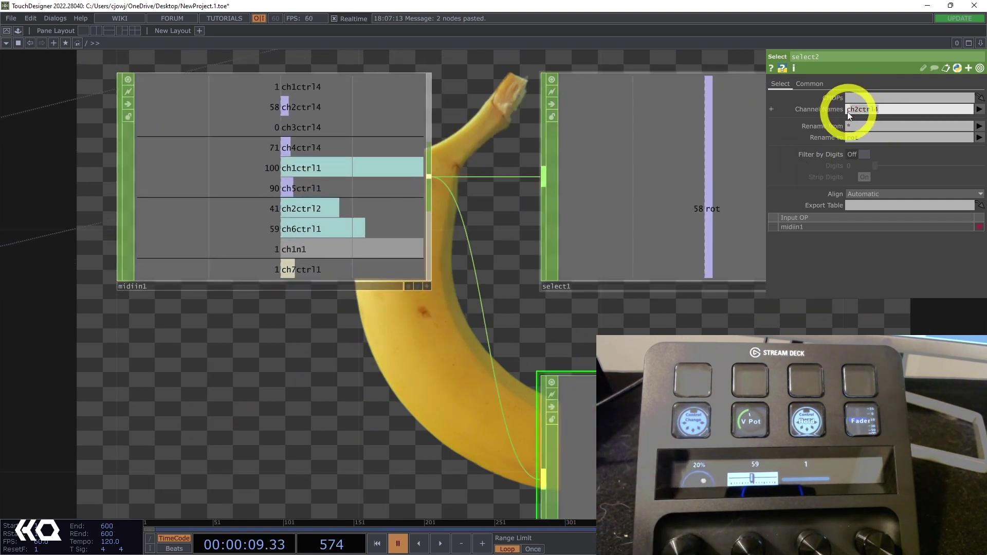
{"action": "type", "text": "ch5"}
{"action": "key", "text": "Return"}
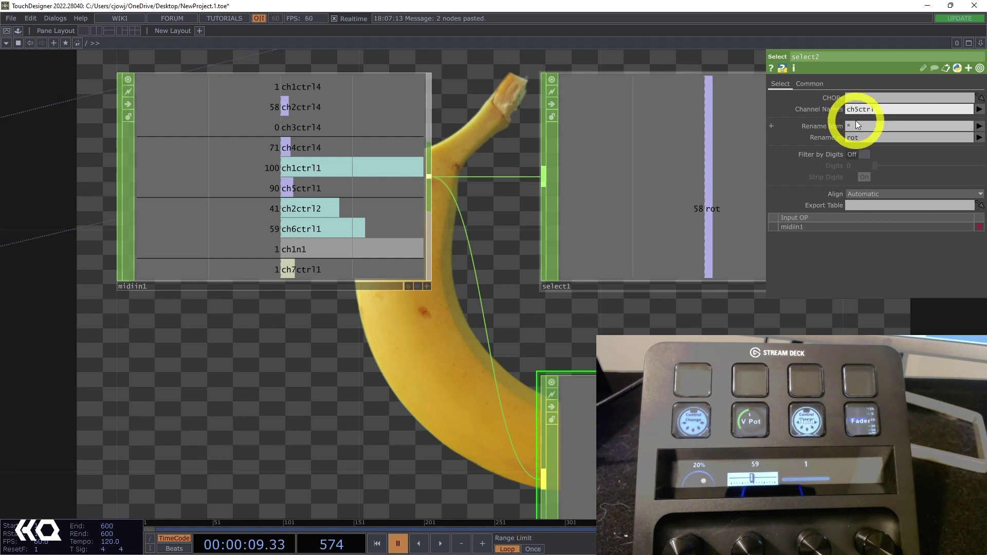
Compare the HSV Adjust TOP's Hue Offset range with the copied Math CHOP's To Range, and rename the copied Select CHOP's channel to hue
{"action": "scroll", "coordinate": [643, 301], "scroll_direction": "down", "scroll_amount": 2}
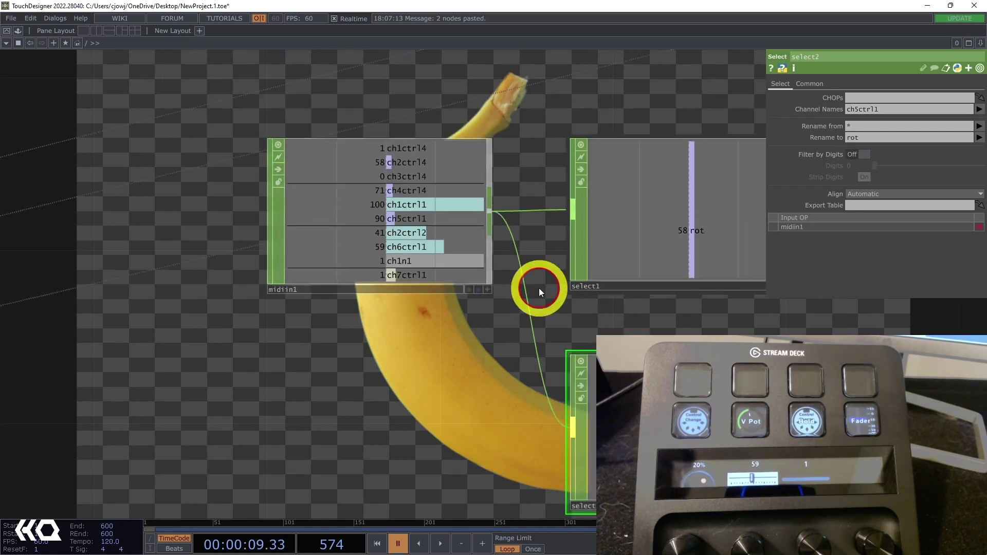
{"action": "left_click_drag", "start_coordinate": [437, 354], "coordinate": [132, 311]}
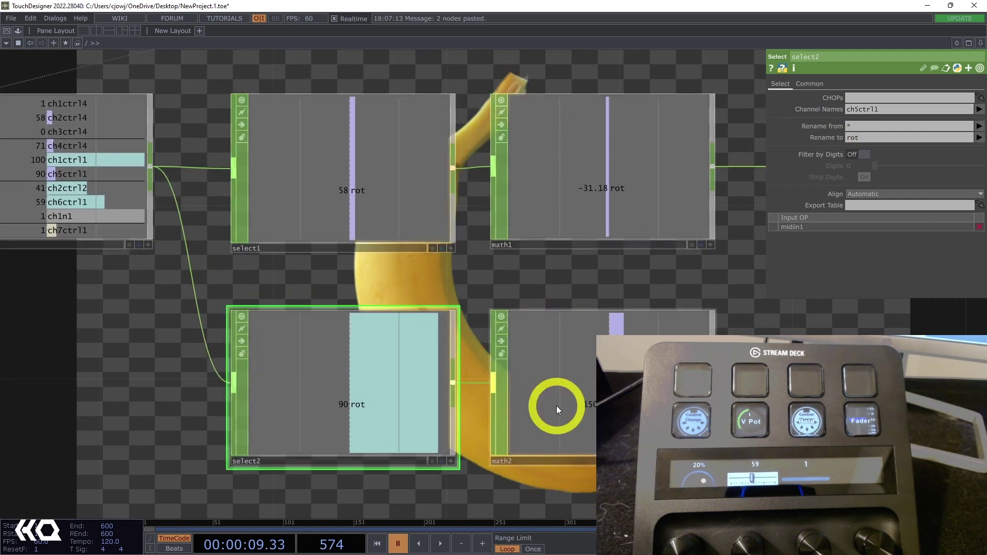
{"action": "left_click", "coordinate": [556, 406]}
{"action": "scroll", "coordinate": [557, 407], "scroll_direction": "down", "scroll_amount": 3}
{"action": "left_click_drag", "start_coordinate": [746, 384], "coordinate": [431, 375]}
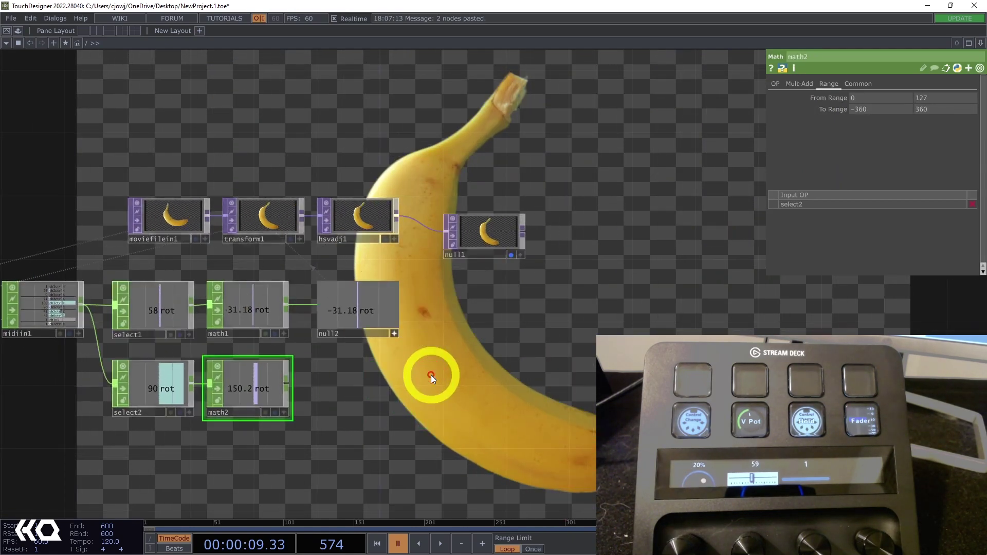
{"action": "left_click", "coordinate": [383, 234]}
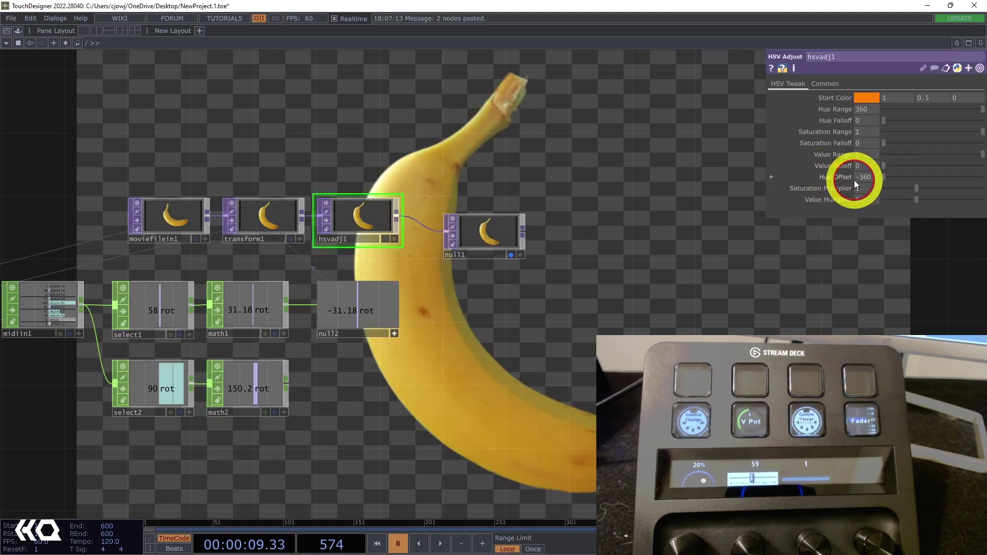
{"action": "left_click", "coordinate": [264, 388]}
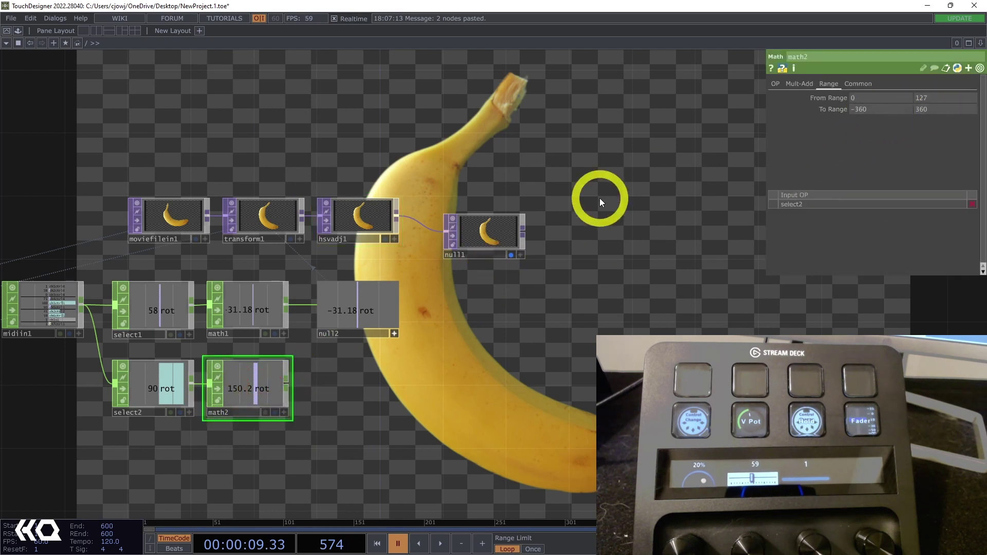
{"action": "left_click", "coordinate": [168, 360]}
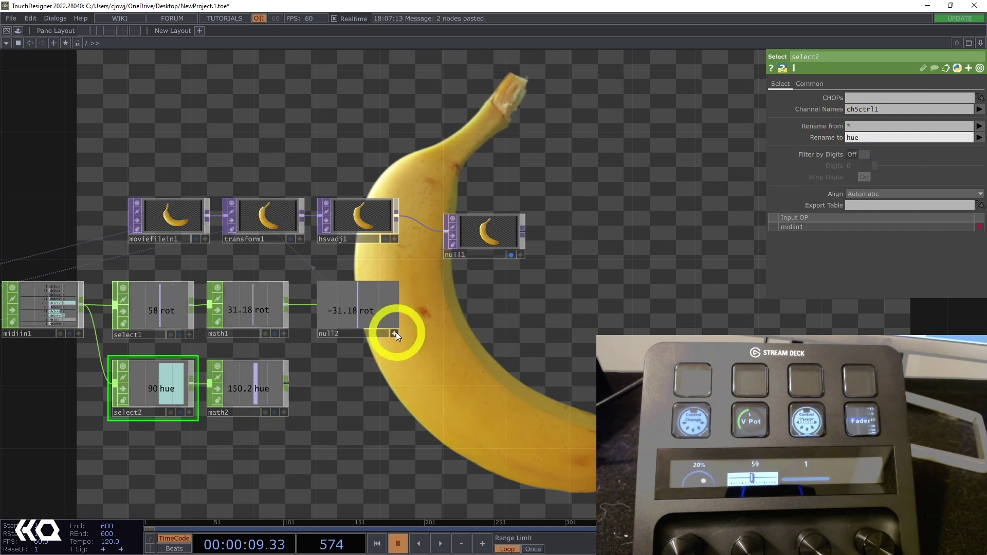
Insert a Merge CHOP between the first Math CHOP and the Null CHOP, and connect the second Math CHOP to it
{"action": "left_click", "coordinate": [388, 317]}
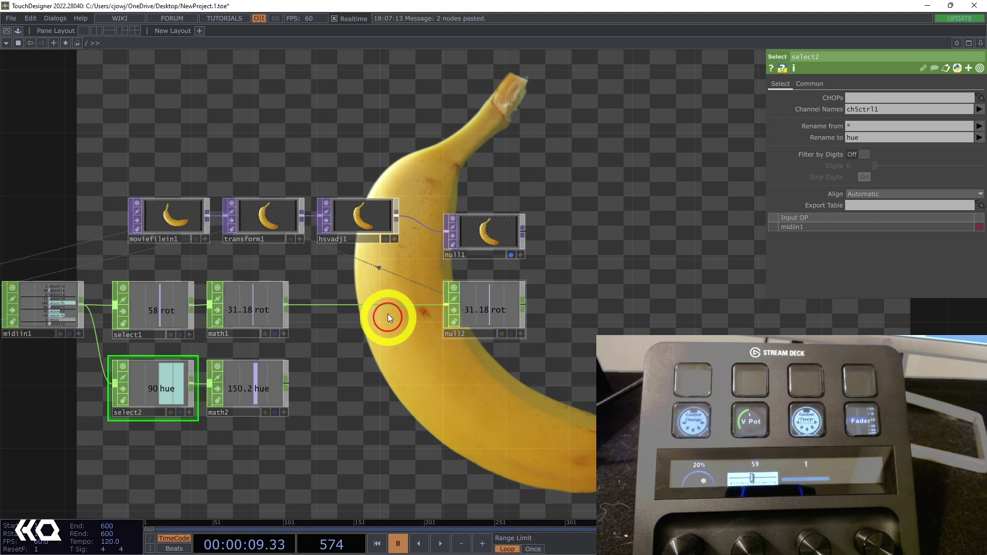
{"action": "right_click", "coordinate": [340, 304]}
{"action": "left_click", "coordinate": [372, 292]}
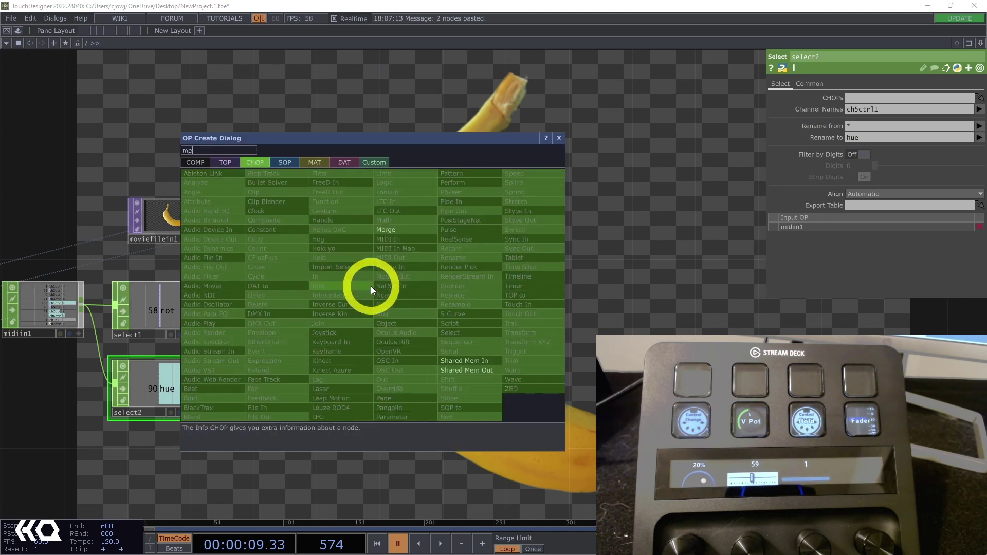
{"action": "left_click", "coordinate": [387, 316]}
{"action": "left_click", "coordinate": [314, 396]}
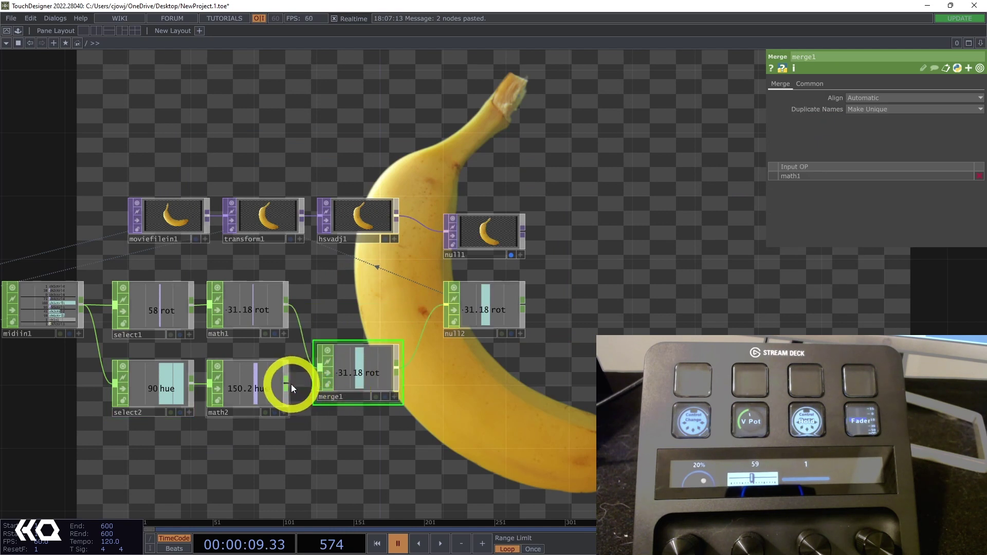
{"action": "left_click_drag", "start_coordinate": [288, 383], "coordinate": [321, 381]}
Export the Null CHOP's hue channel to the HSV Adjust TOP's Hue Offset parameter
{"action": "left_click", "coordinate": [363, 234]}
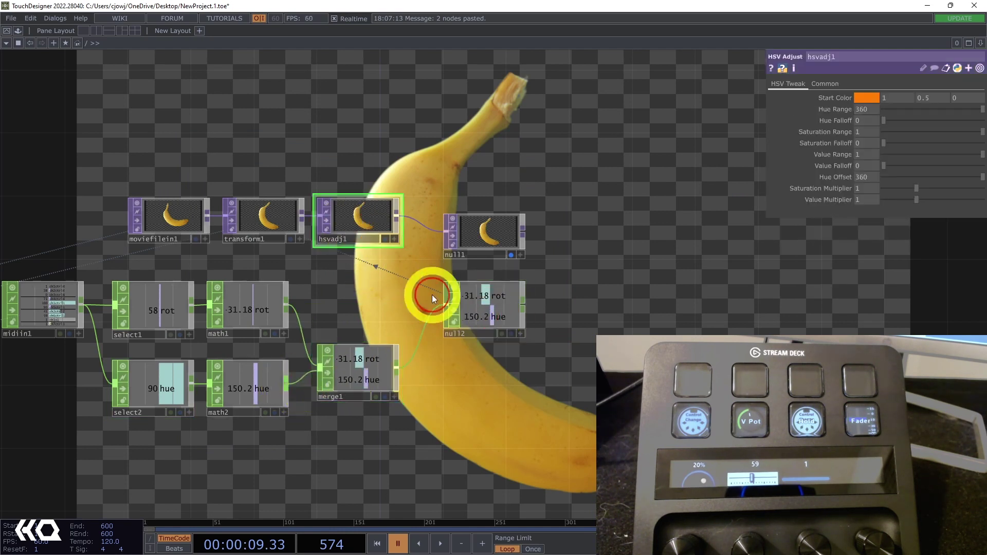
{"action": "left_click", "coordinate": [520, 333]}
{"action": "left_click_drag", "start_coordinate": [493, 319], "coordinate": [871, 173]}
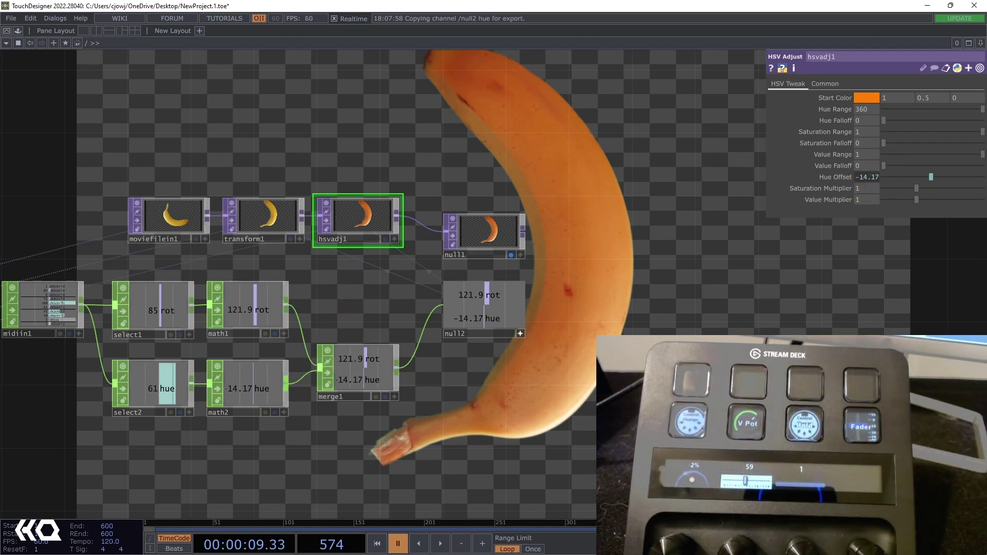
Switch to the Stream Deck app and assign a System Hotkey action to the first key of the upper row
{"action": "key", "text": "alt+Tab"}
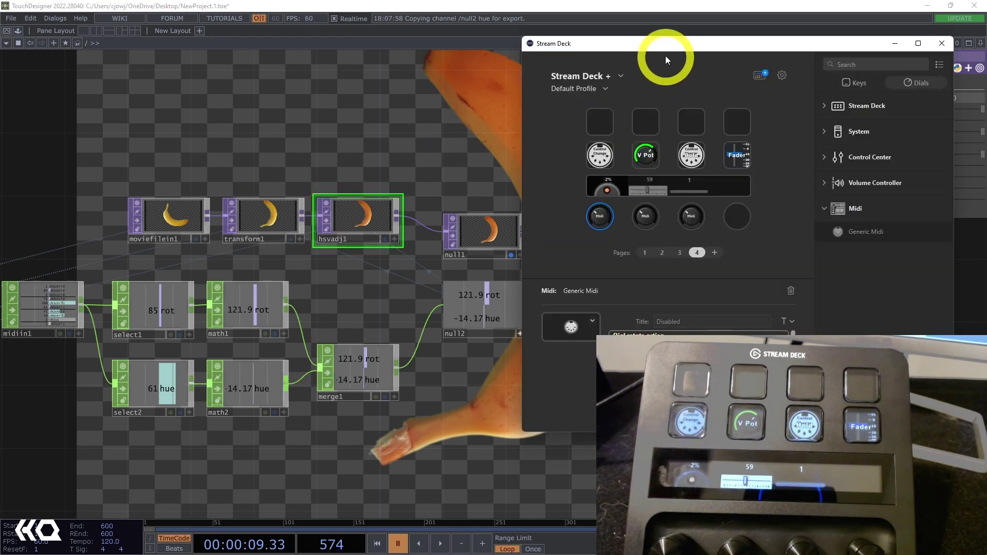
{"action": "left_click_drag", "start_coordinate": [665, 45], "coordinate": [260, 48]}
{"action": "left_click", "coordinate": [253, 129]}
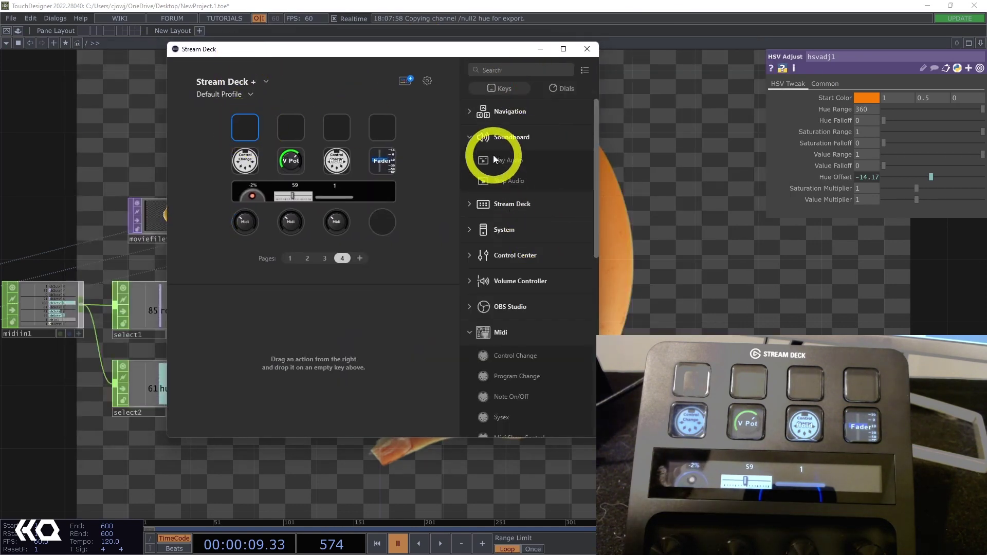
{"action": "left_click", "coordinate": [471, 333]}
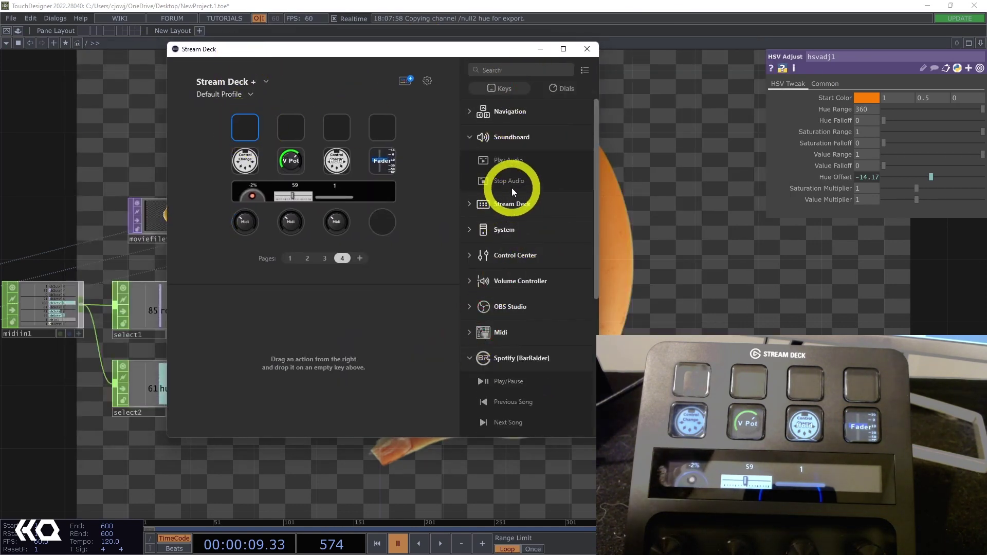
{"action": "left_click", "coordinate": [541, 234]}
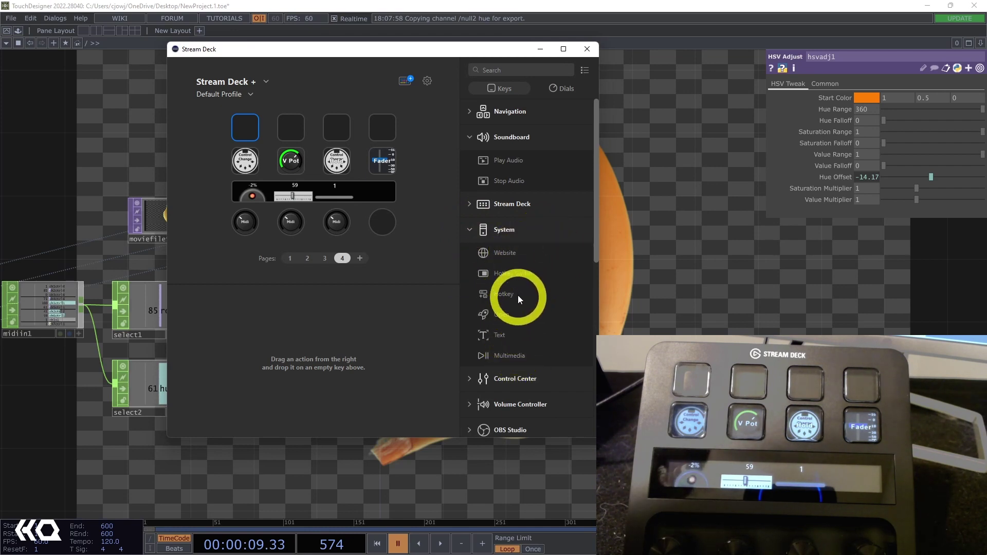
{"action": "left_click_drag", "start_coordinate": [508, 294], "coordinate": [244, 127]}
{"action": "left_click", "coordinate": [365, 303]}
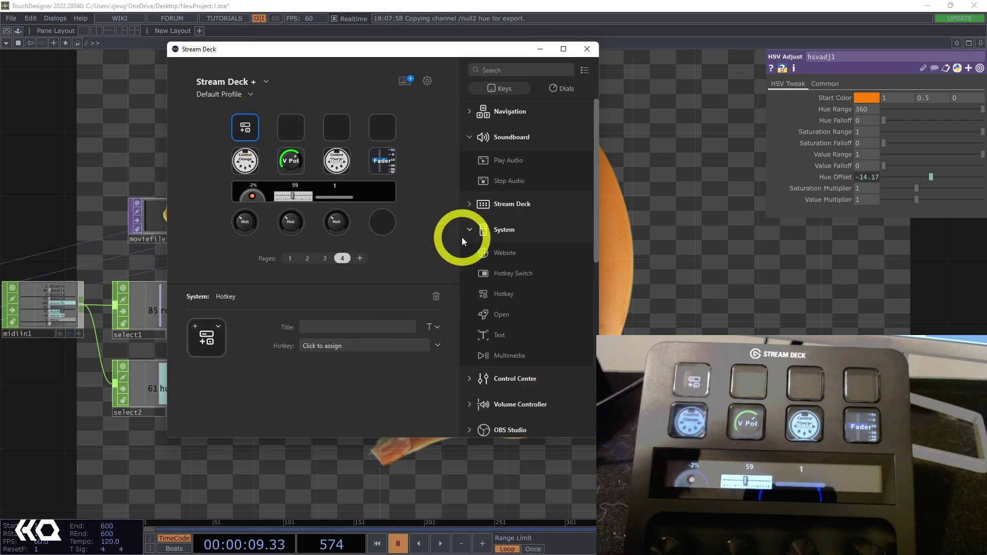
Return to TouchDesigner and examine the shortcuts for splitting and maximizing the network pane
{"action": "left_click", "coordinate": [635, 231]}
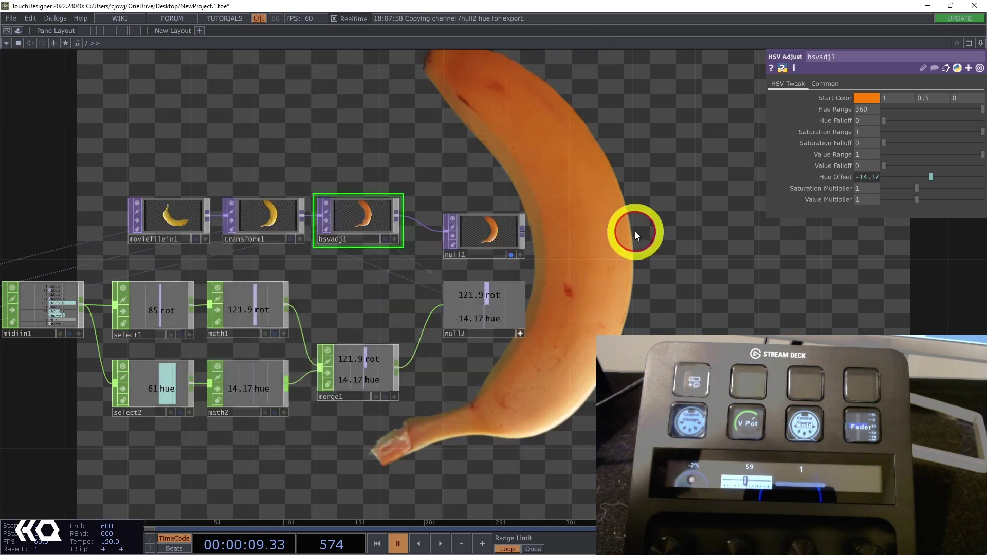
{"action": "left_click", "coordinate": [980, 45]}
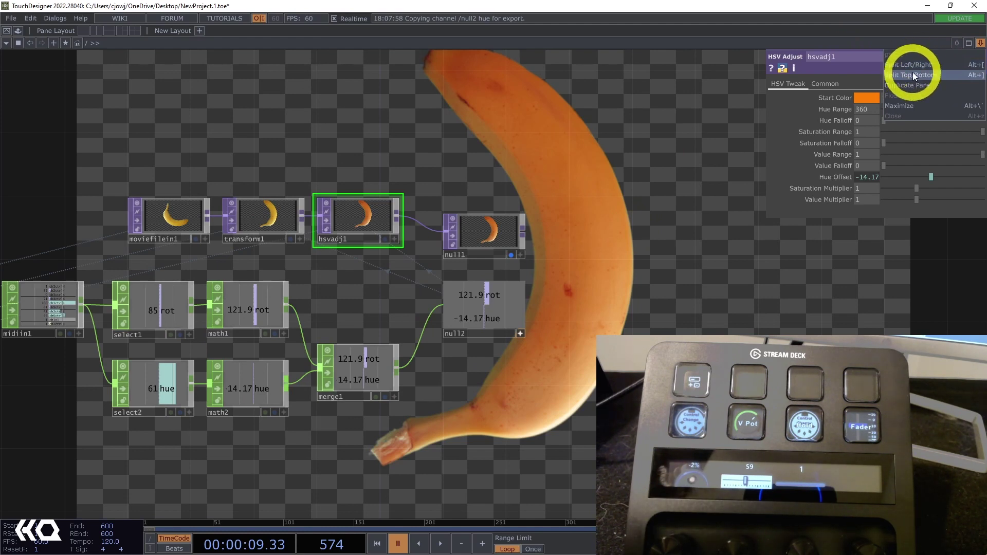
{"action": "left_click", "coordinate": [769, 128]}
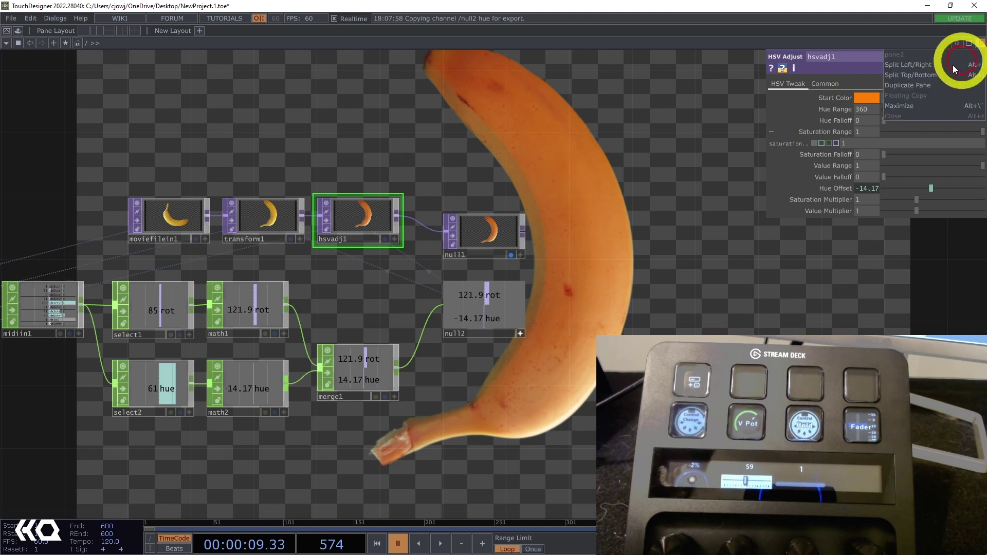
Close the pane menu and split the network pane top and bottom to test its shortcut
{"action": "left_click", "coordinate": [804, 92]}
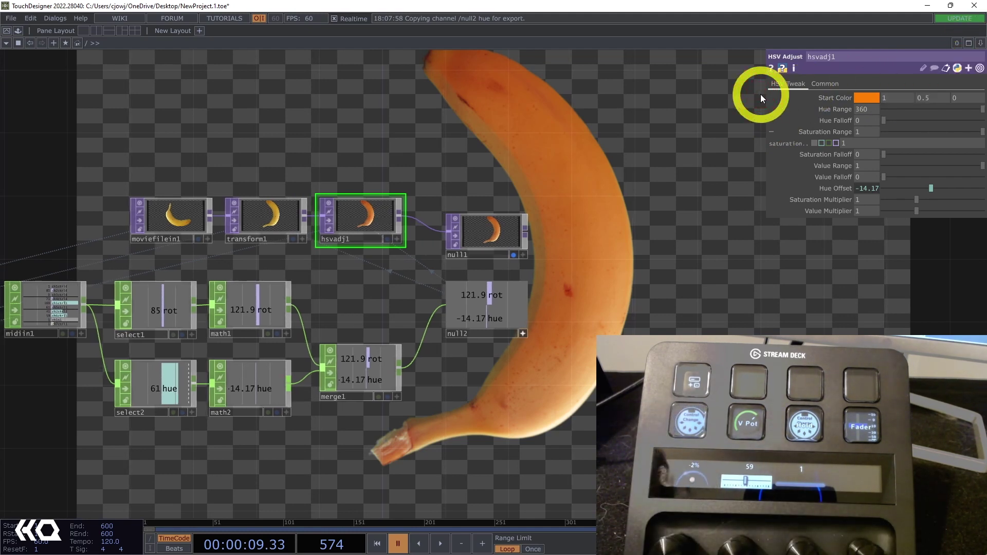
{"action": "key", "text": "alt+]"}
{"action": "key", "text": "p"}
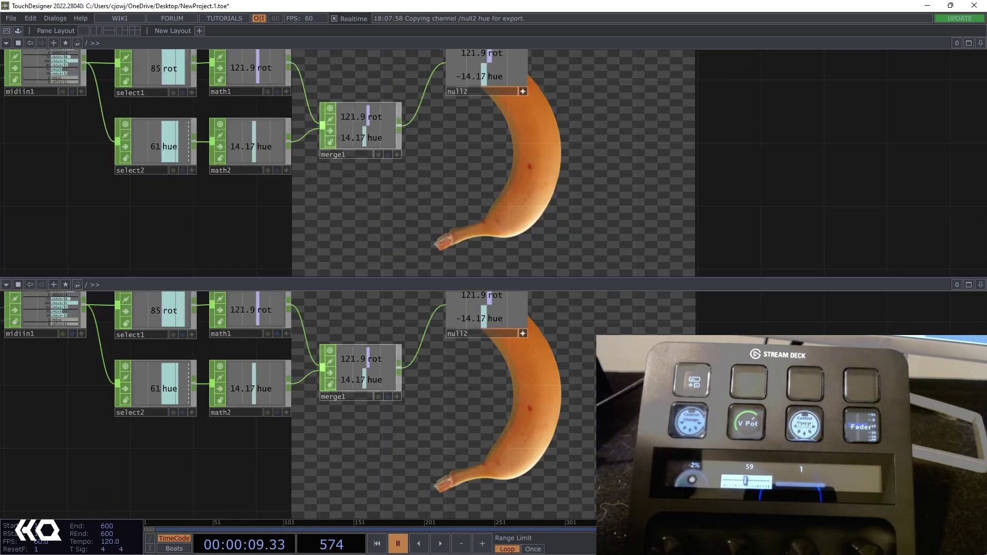
Switch to the Stream Deck app and title the first key "split screen" in a smaller font with the hotkey Alt+]
{"action": "key", "text": "alt+Tab"}
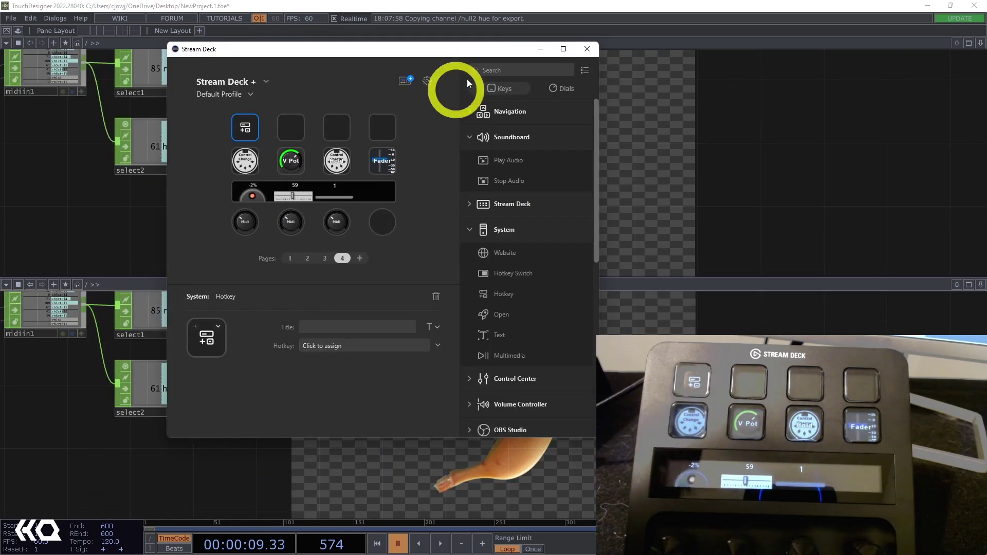
{"action": "left_click", "coordinate": [356, 329]}
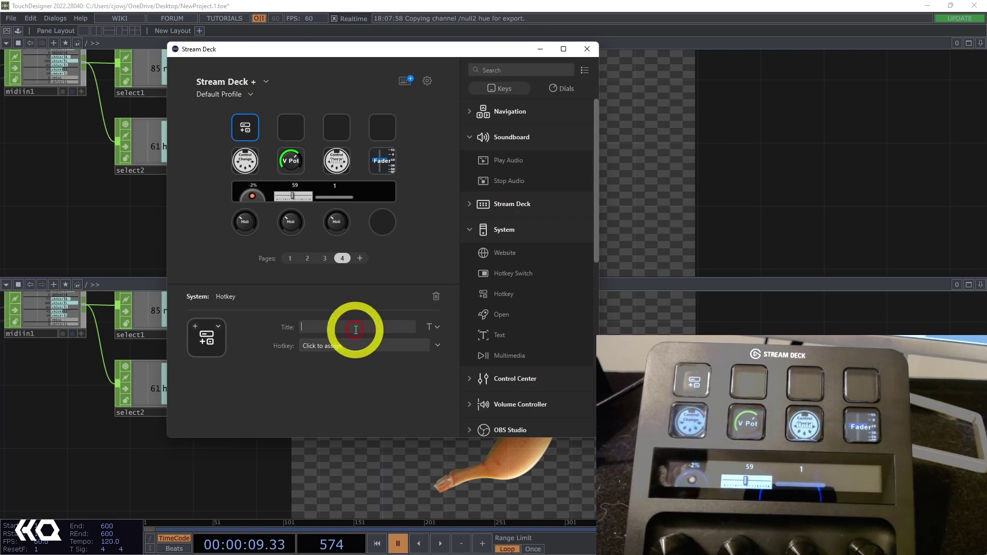
{"action": "type", "text": "split screen"}
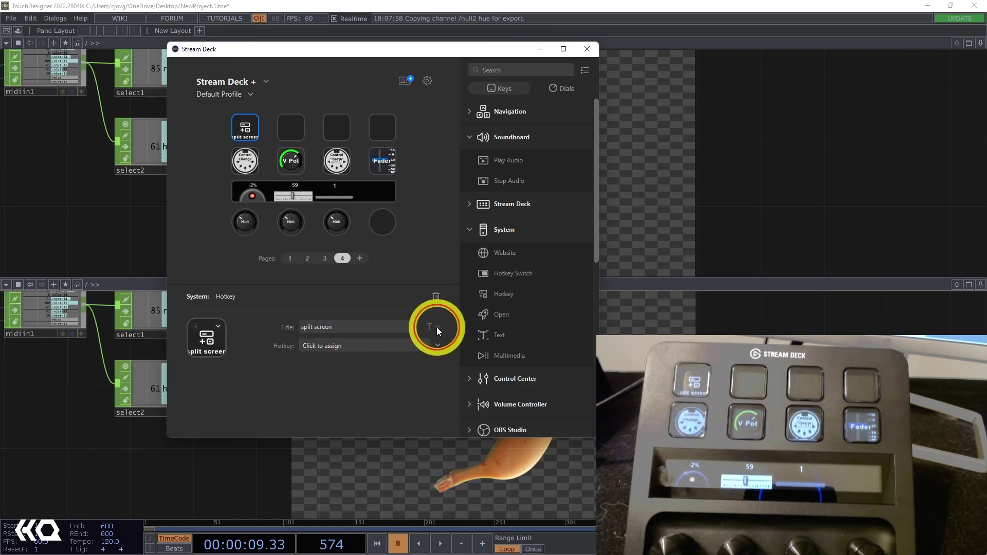
{"action": "left_click", "coordinate": [437, 327]}
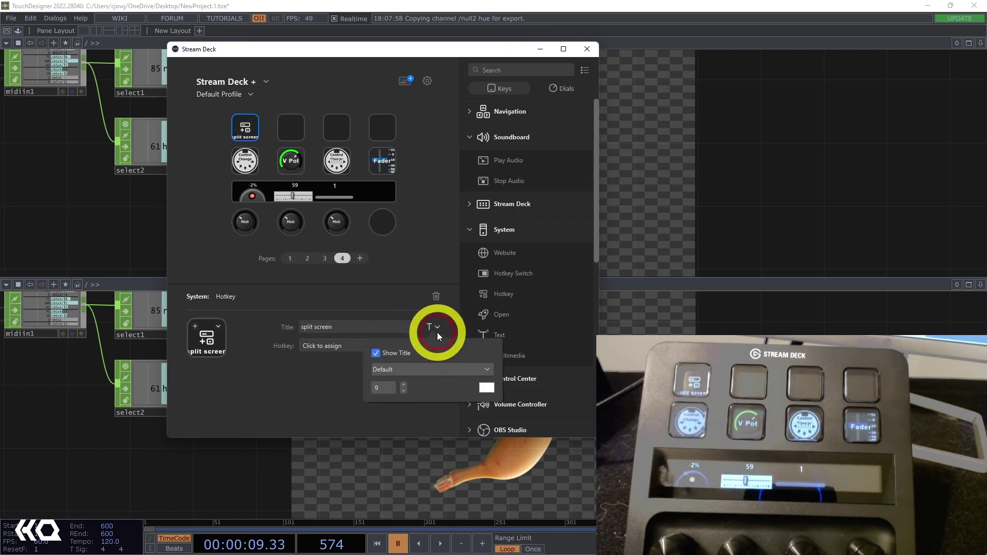
{"action": "left_click", "coordinate": [403, 391]}
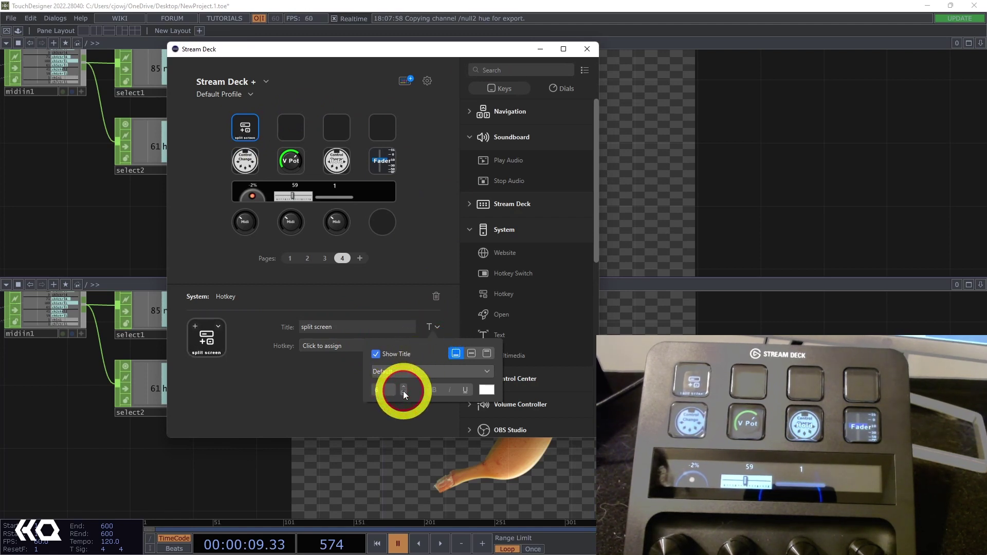
{"action": "left_click", "coordinate": [335, 381]}
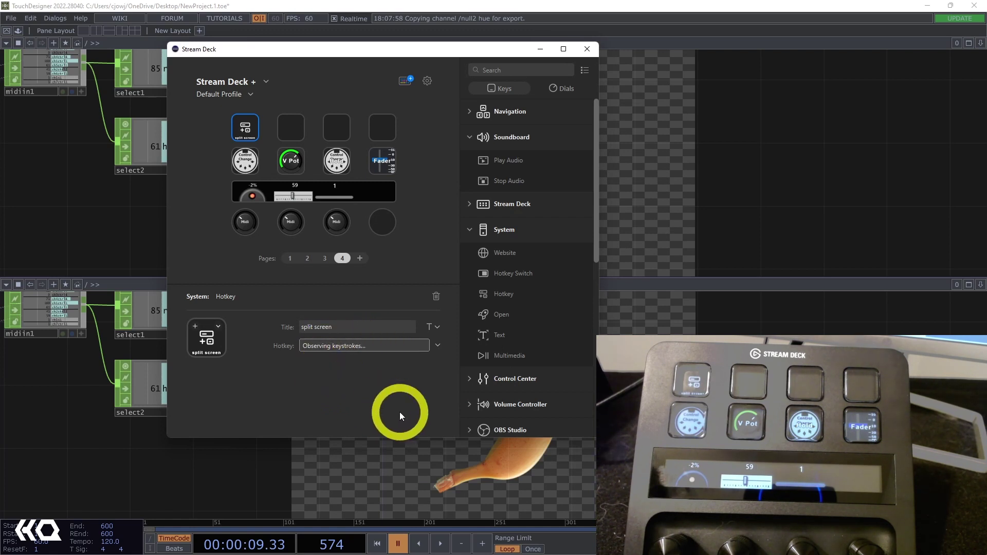
{"action": "key", "text": "alt+bracketright"}
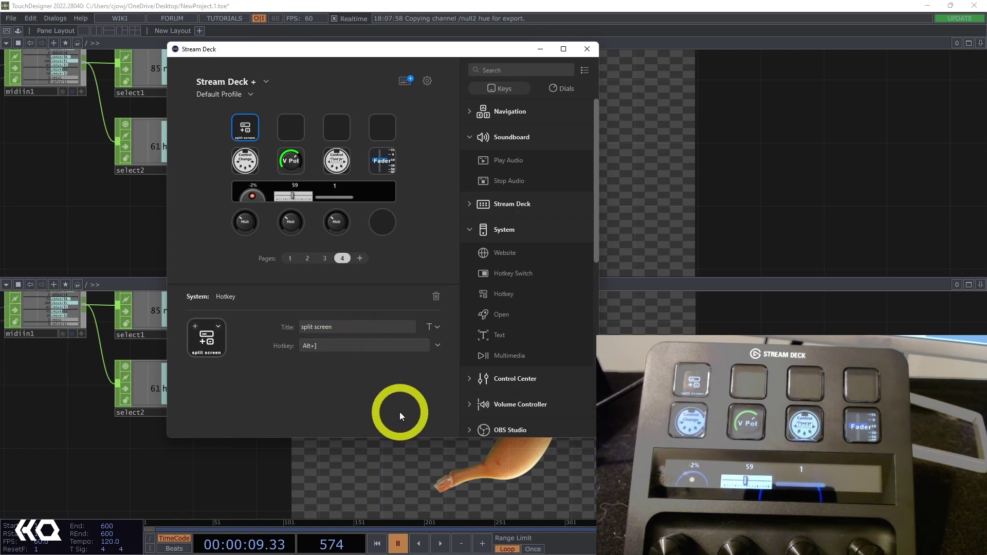
Try the split shortcut in TouchDesigner, and set the split screen key's hotkey to Alt+[ in Stream Deck
{"action": "left_click", "coordinate": [738, 224]}
{"action": "key", "text": "alt+bracketright"}
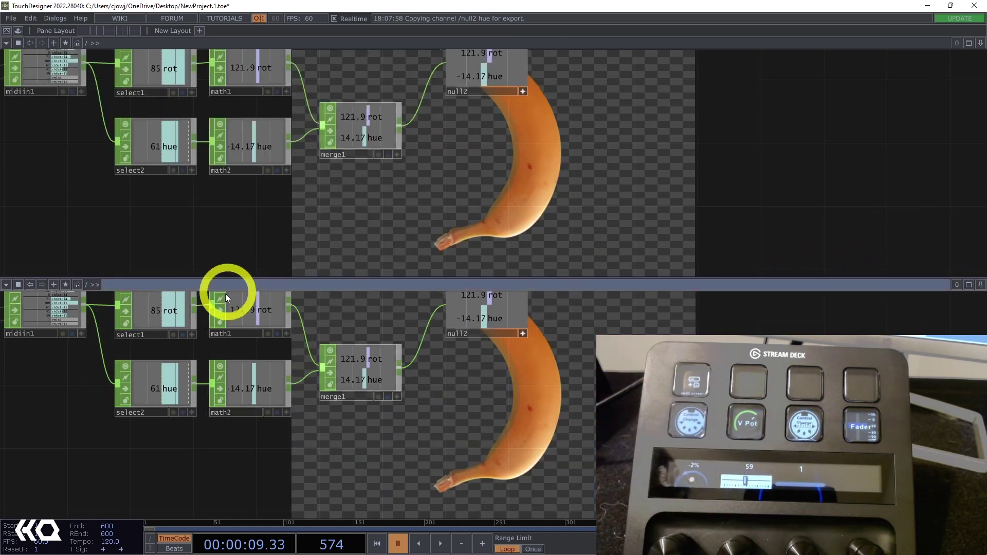
{"action": "key", "text": "alt+Tab"}
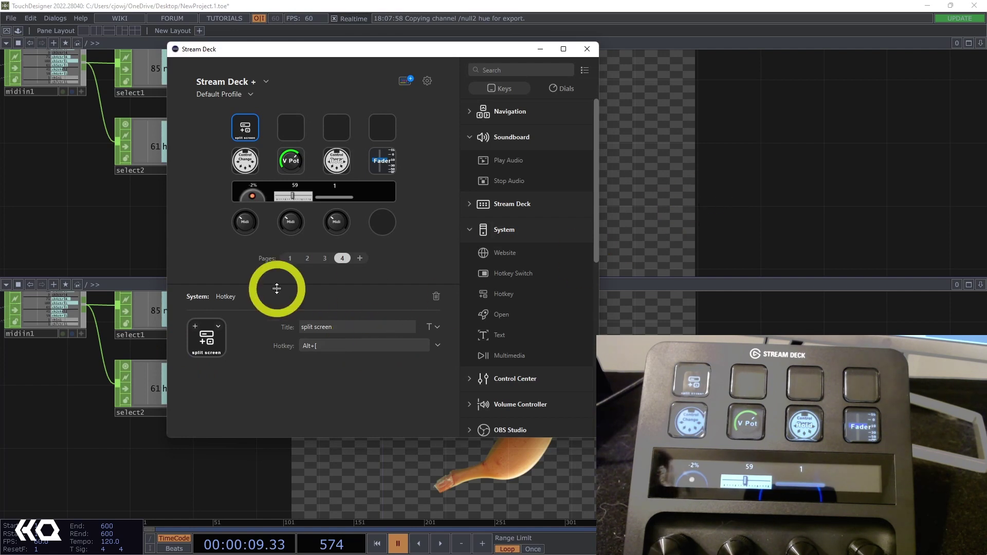
Give the split screen key the icon with two side-by-side panes from the Icon Library
{"action": "left_click", "coordinate": [196, 330]}
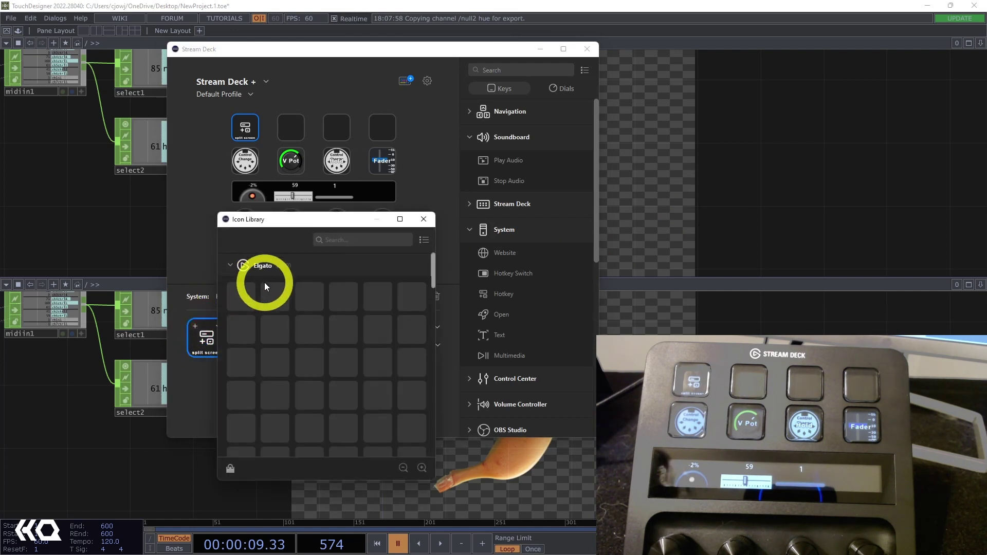
{"action": "scroll", "coordinate": [376, 364], "scroll_direction": "down", "scroll_amount": 10}
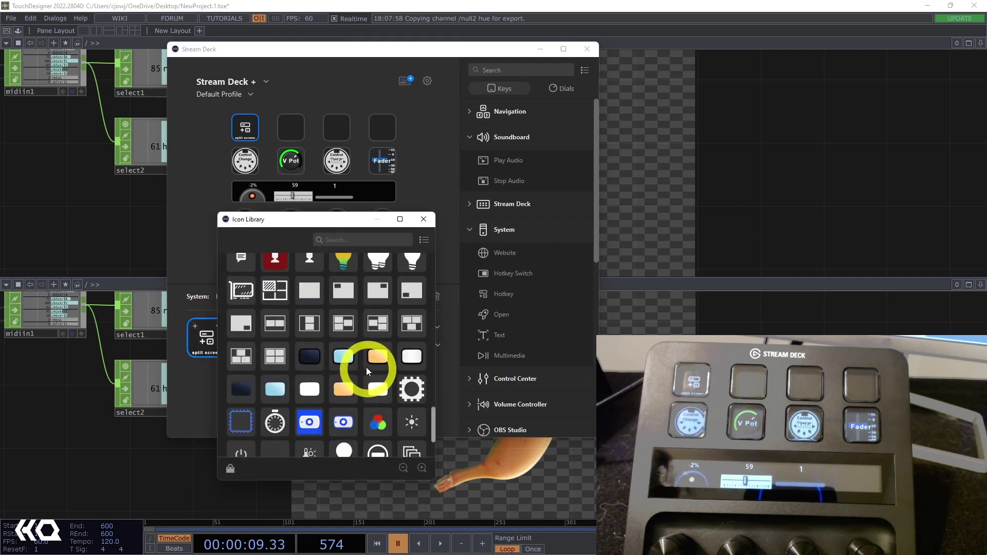
{"action": "left_click", "coordinate": [275, 323]}
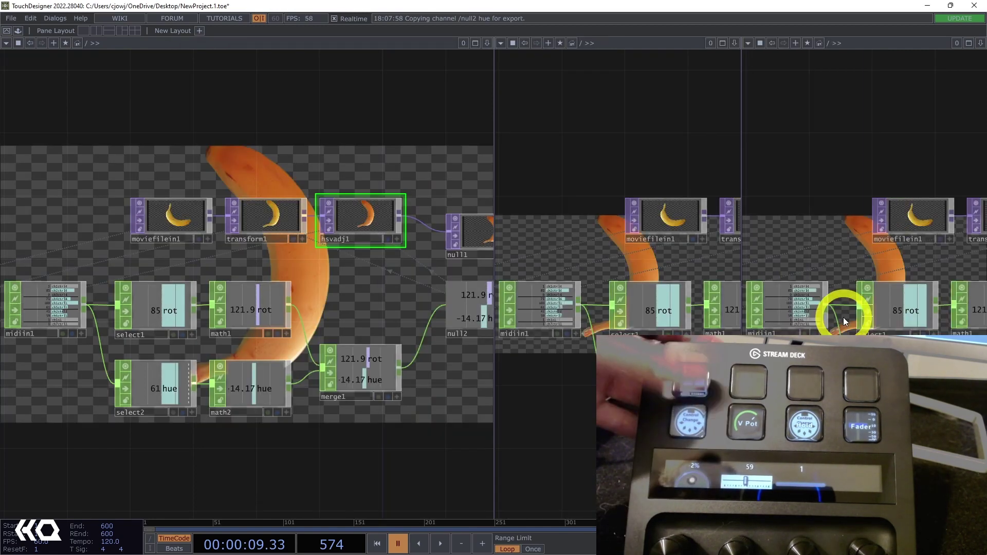
Test the split screen key by splitting the TouchDesigner network panes left and right several times, and restore the single-pane layout
{"action": "key", "text": "alt+]"}
{"action": "key", "text": "alt+]"}
{"action": "key", "text": "alt+]"}
{"action": "key", "text": "alt+]"}
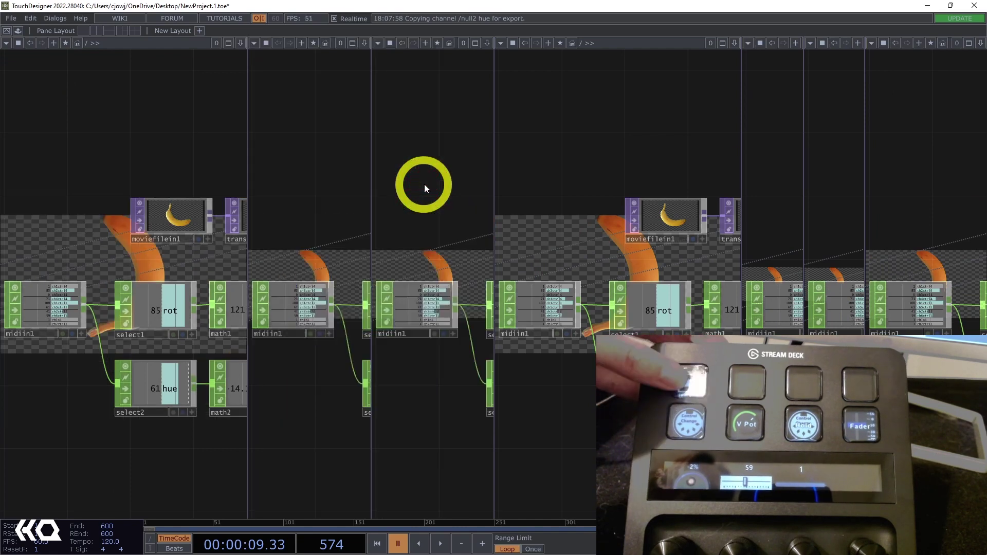
{"action": "left_click", "coordinate": [86, 32]}
Return to Stream Deck and add a Hotkey action to the second upper key, titled "Text editor" with the hotkey Alt+T
{"action": "left_click", "coordinate": [6, 548]}
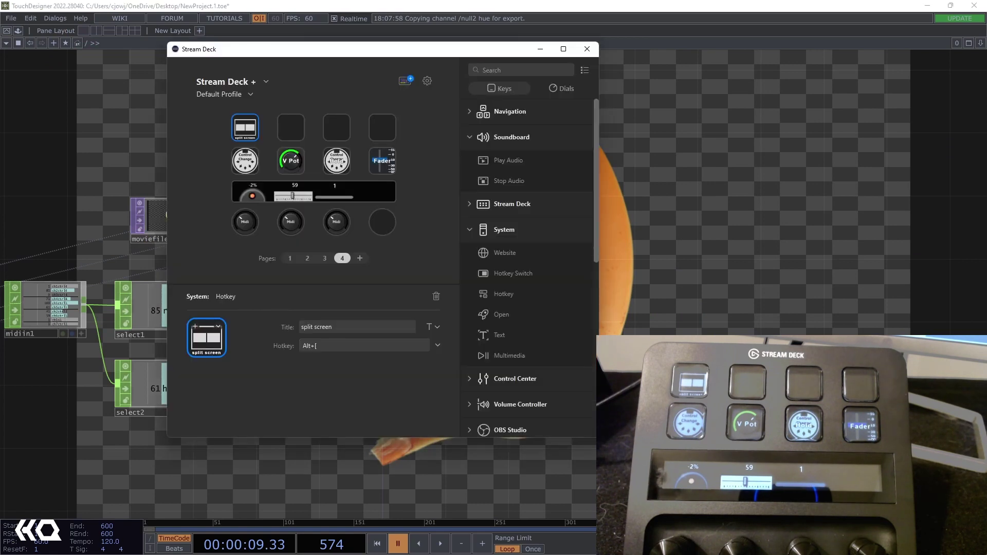
{"action": "left_click", "coordinate": [194, 346]}
{"action": "left_click", "coordinate": [132, 286]}
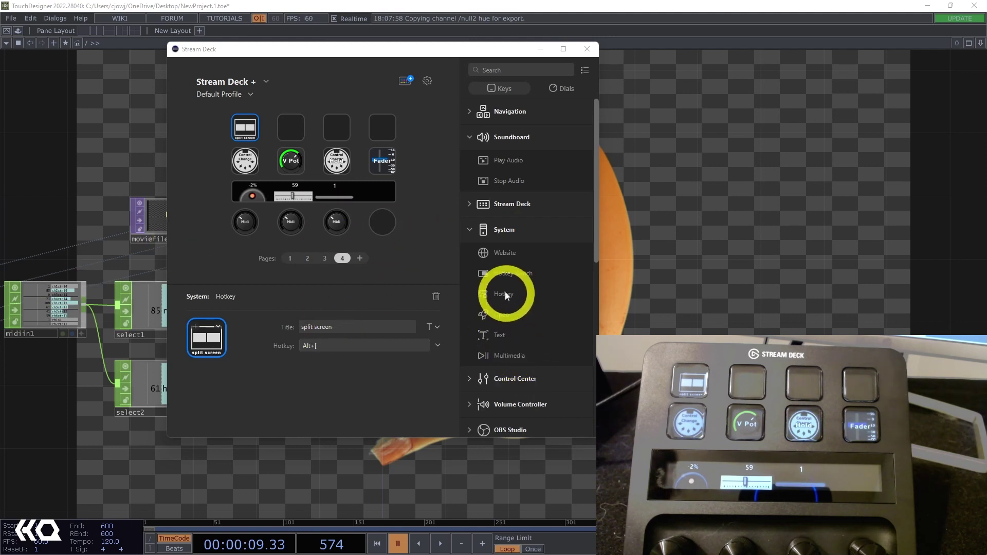
{"action": "left_click_drag", "start_coordinate": [505, 293], "coordinate": [294, 129]}
{"action": "left_click", "coordinate": [327, 330]}
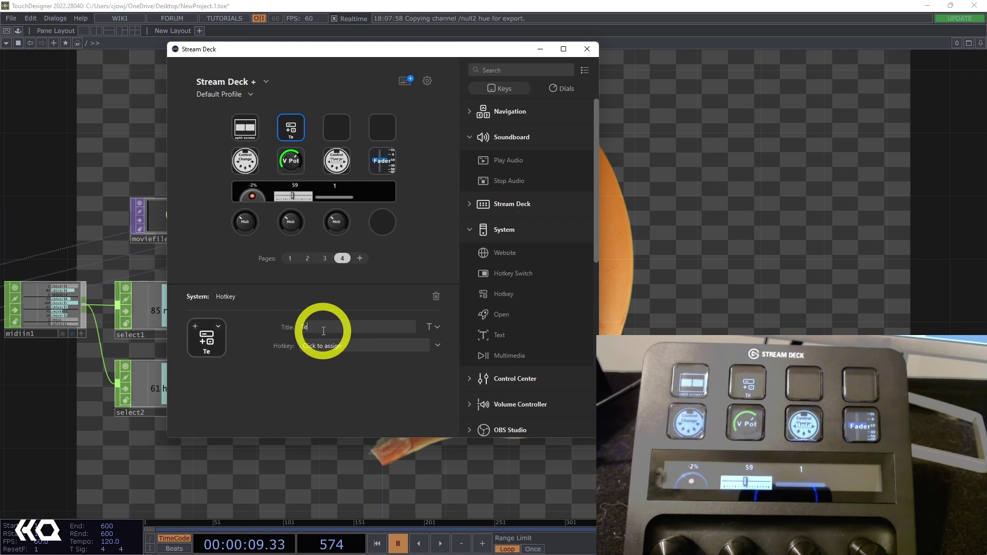
{"action": "type", "text": "Text editor"}
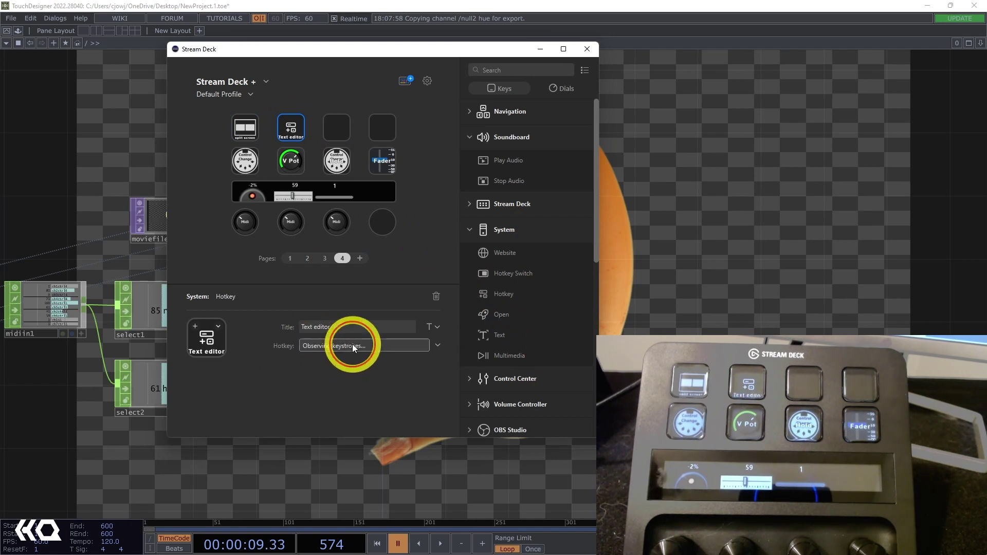
{"action": "key", "text": "alt+t"}
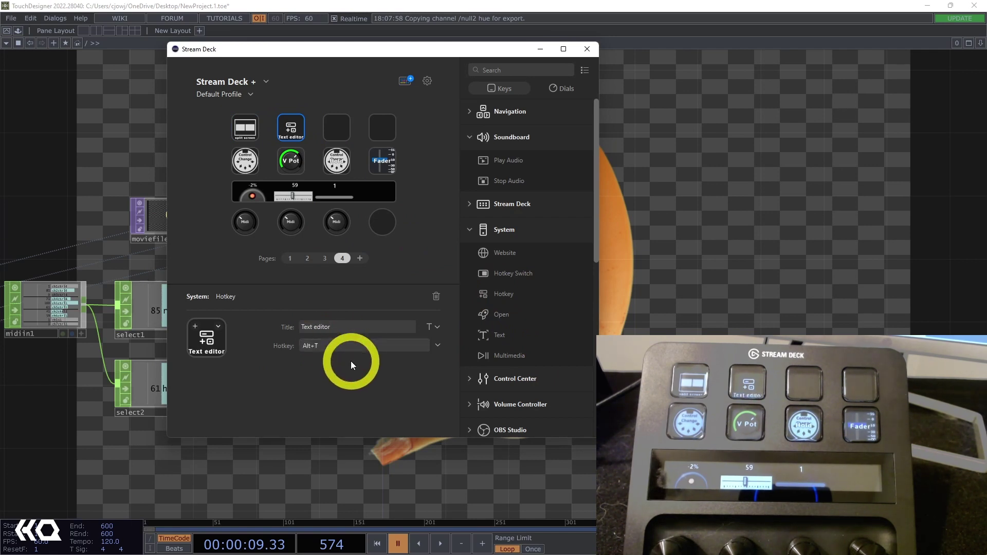
Search the Icon Library for "Text" and give the Text editor key the white T icon
{"action": "left_click", "coordinate": [194, 327]}
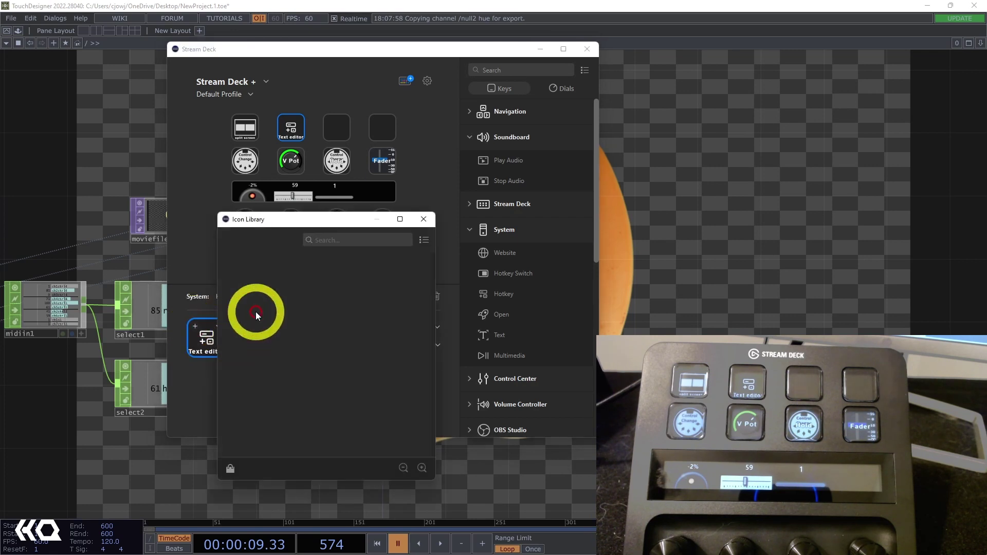
{"action": "left_click", "coordinate": [339, 242]}
{"action": "type", "text": "Text"}
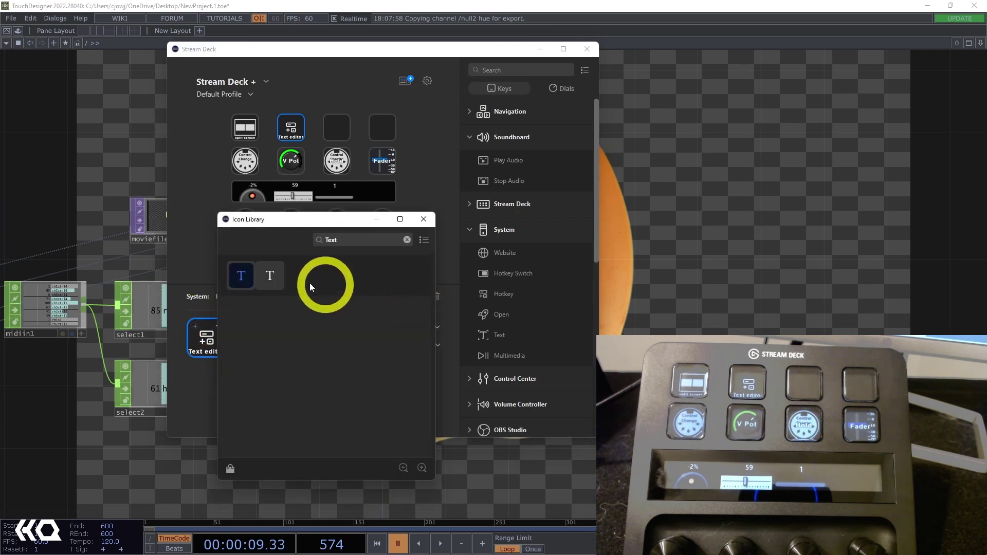
Switch to TouchDesigner and test the Text editor key's Alt+T shortcut
{"action": "left_click", "coordinate": [640, 323]}
{"action": "left_click", "coordinate": [663, 333]}
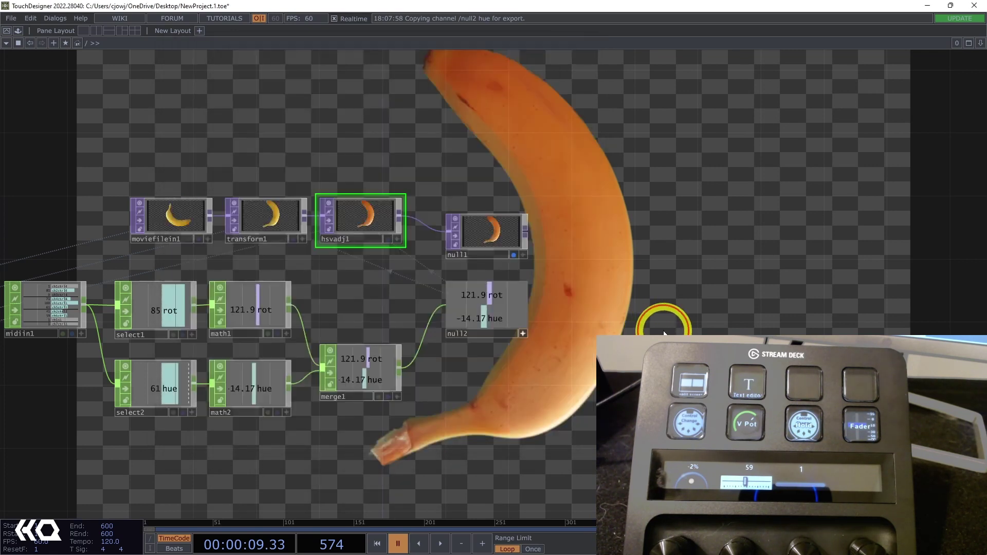
{"action": "key", "text": "alt+t"}
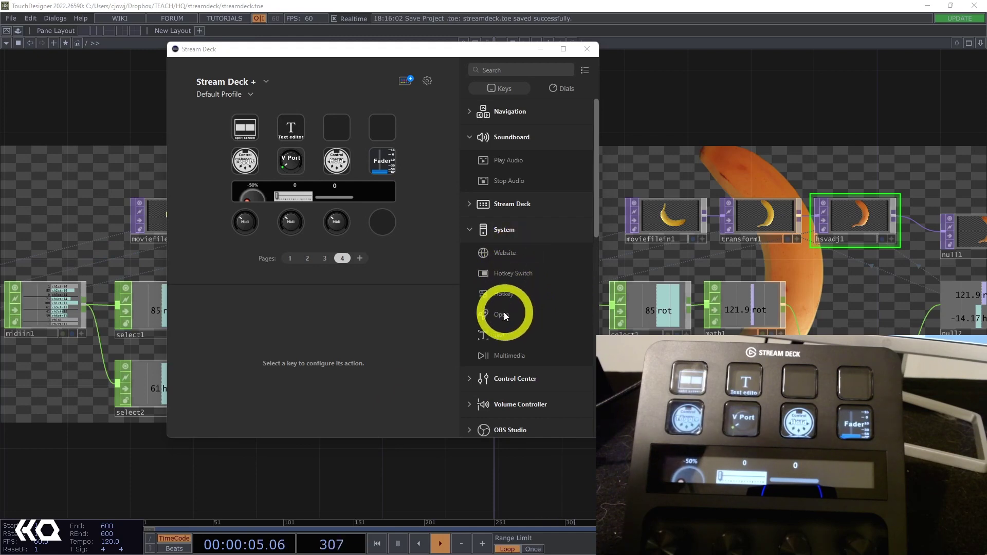
Add a System Open action to the third upper key for TouchDesigner 2022.28040 from the Derivative folder, and clear its title
{"action": "left_click_drag", "start_coordinate": [501, 314], "coordinate": [338, 129]}
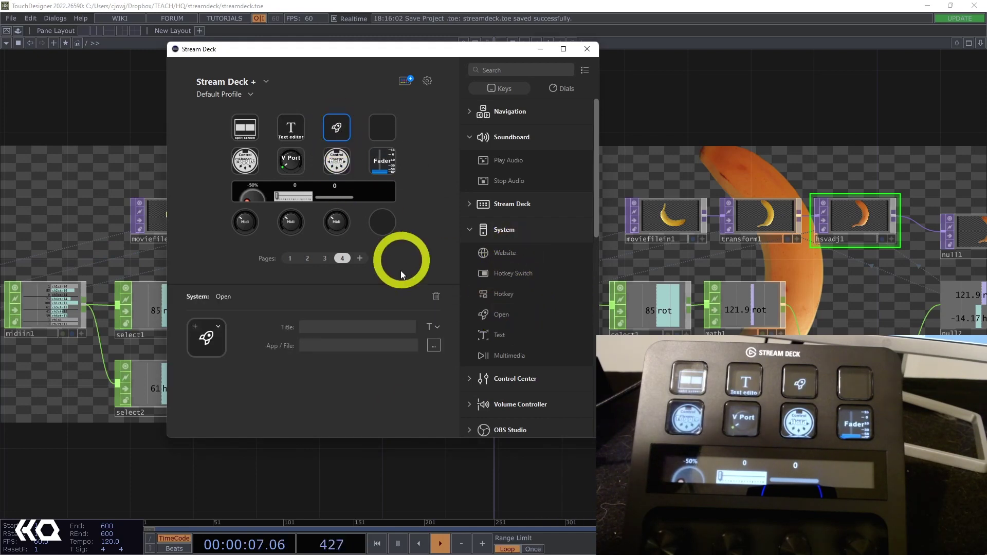
{"action": "left_click", "coordinate": [434, 345]}
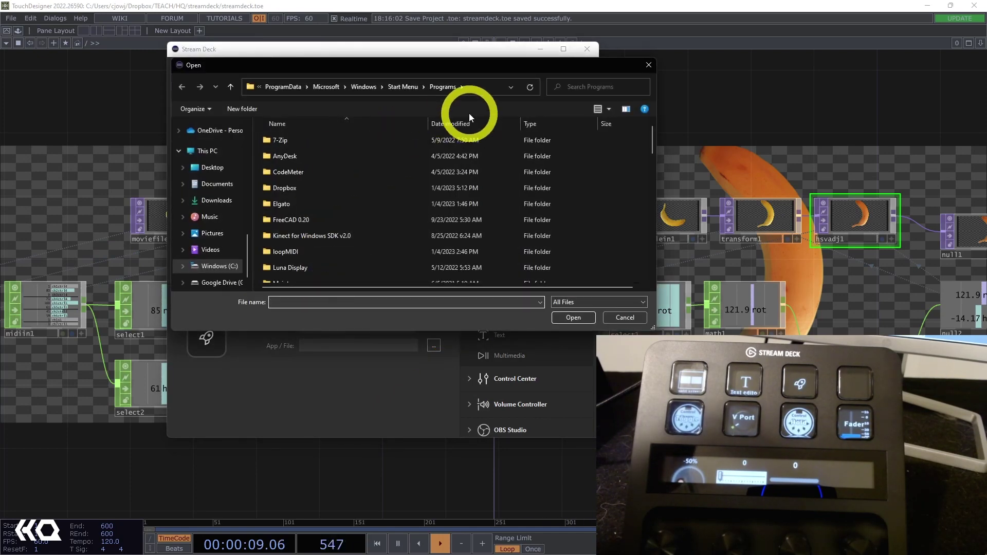
{"action": "left_click", "coordinate": [459, 88]}
{"action": "left_click", "coordinate": [478, 118]}
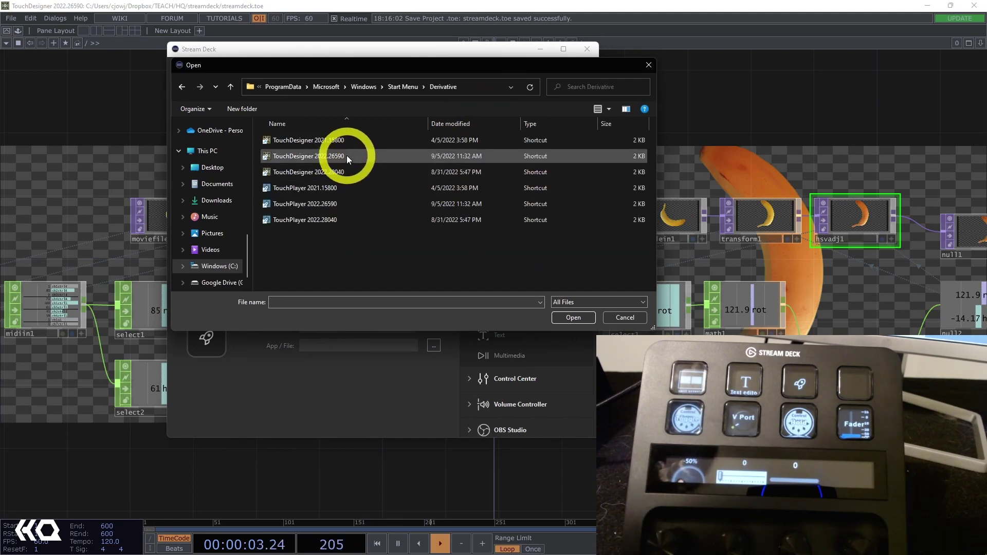
{"action": "left_click", "coordinate": [338, 172]}
{"action": "left_click", "coordinate": [587, 319]}
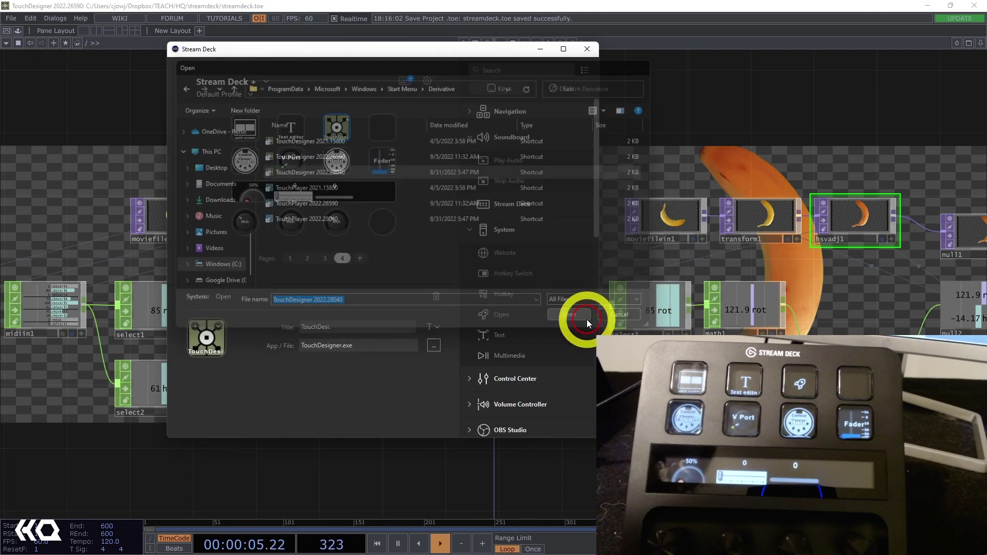
{"action": "left_click_drag", "start_coordinate": [347, 332], "coordinate": [278, 314]}
{"action": "key", "text": "BackSpace"}
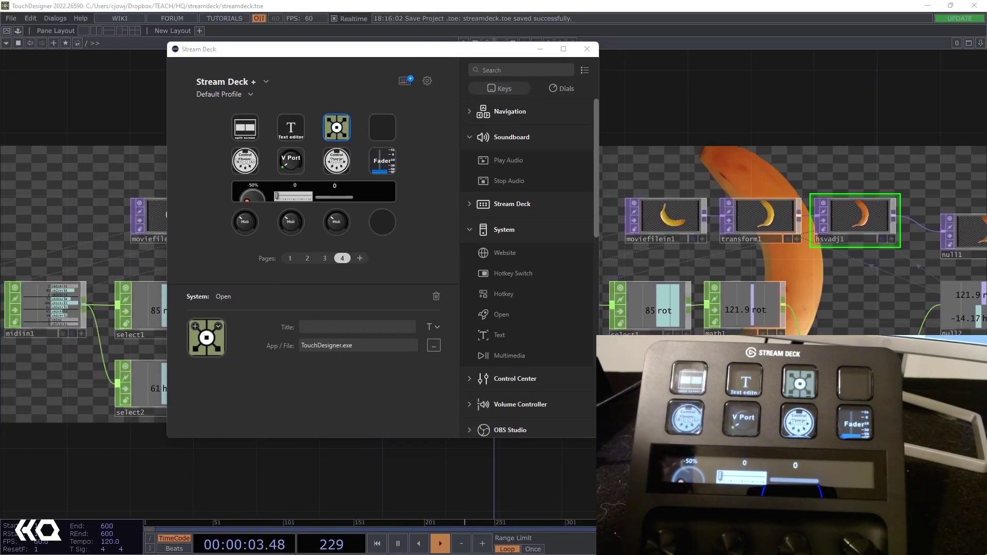
Switch to TouchDesigner and use the new hotkeys to split the network pane left and right and open the Textport
{"action": "left_click", "coordinate": [84, 159]}
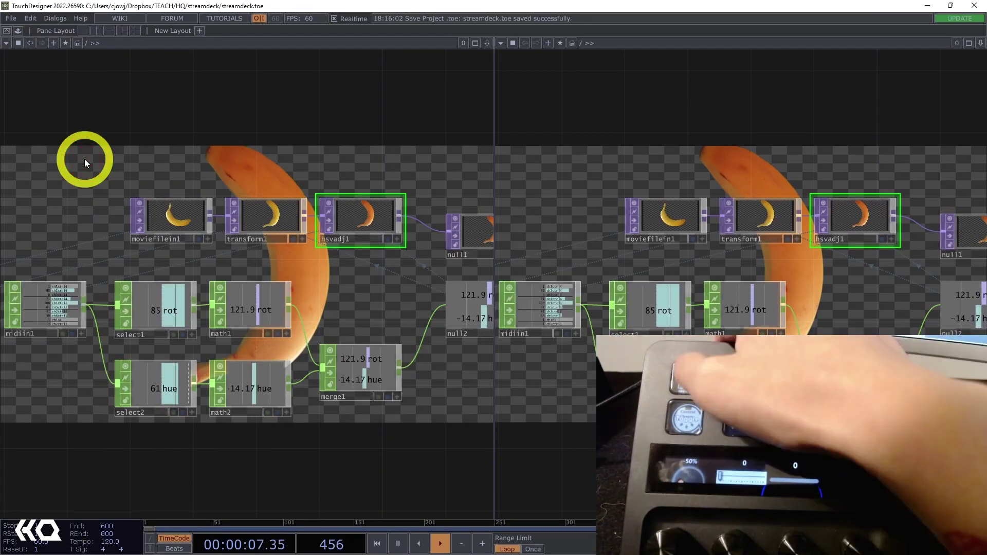
{"action": "key", "text": "alt+bracketleft"}
{"action": "key", "text": "alt+t"}
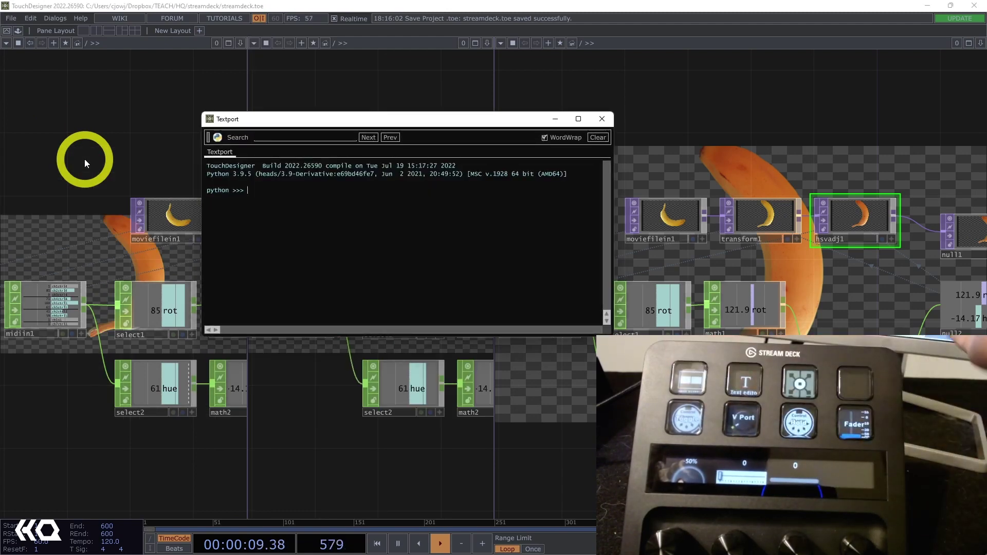